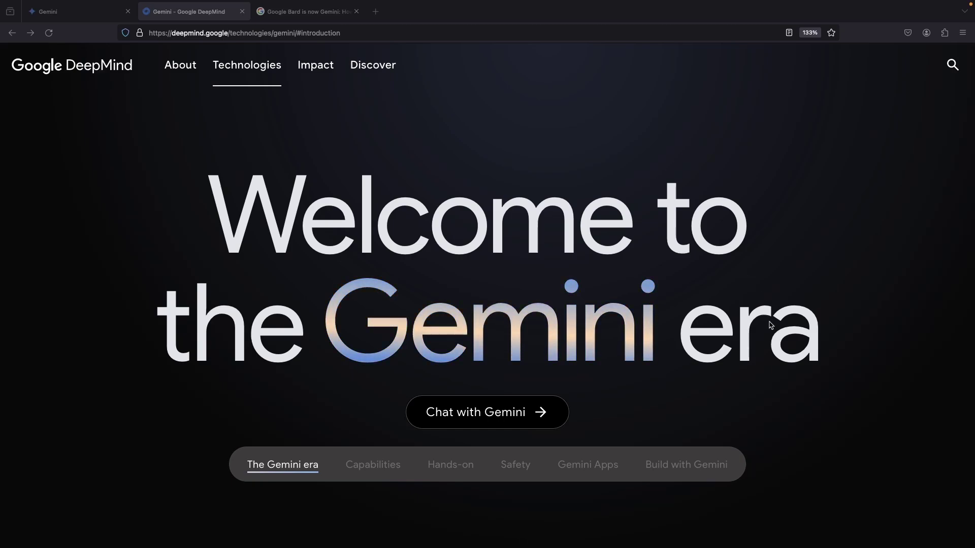
# Step: Jump to the Capabilities section of Google DeepMind's Gemini page
pyautogui.scroll(-2, 770, 325)
pyautogui.scroll(-10, 770, 325)
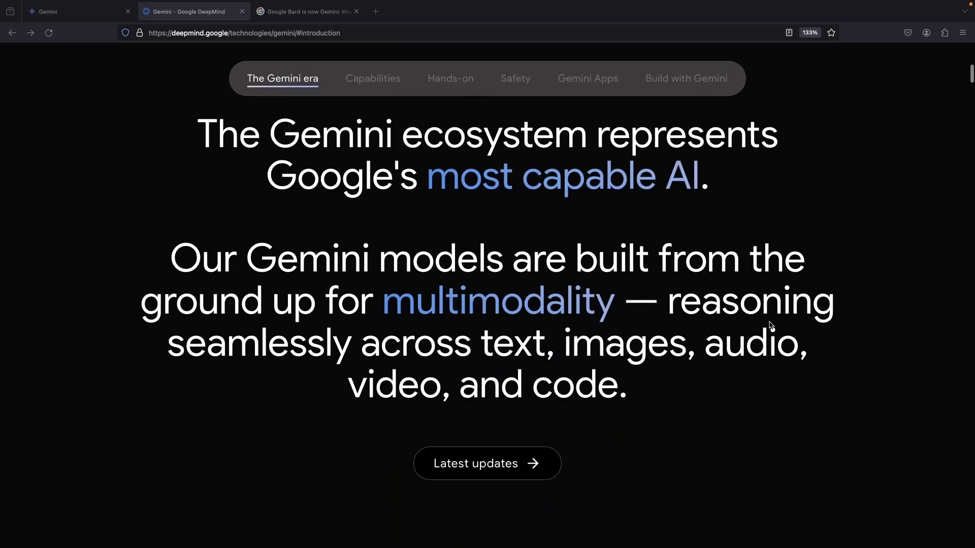
pyautogui.scroll(-2, 770, 325)
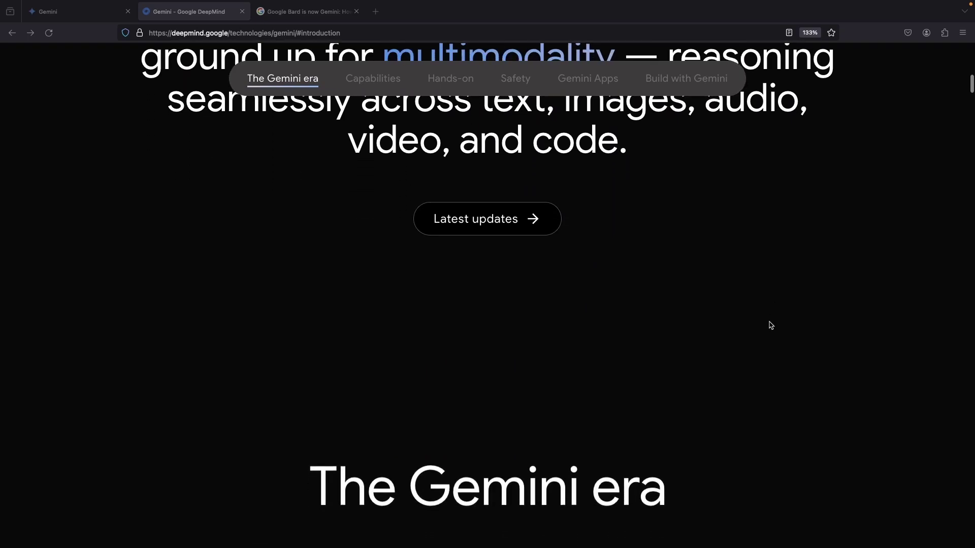
pyautogui.scroll(-2, 771, 325)
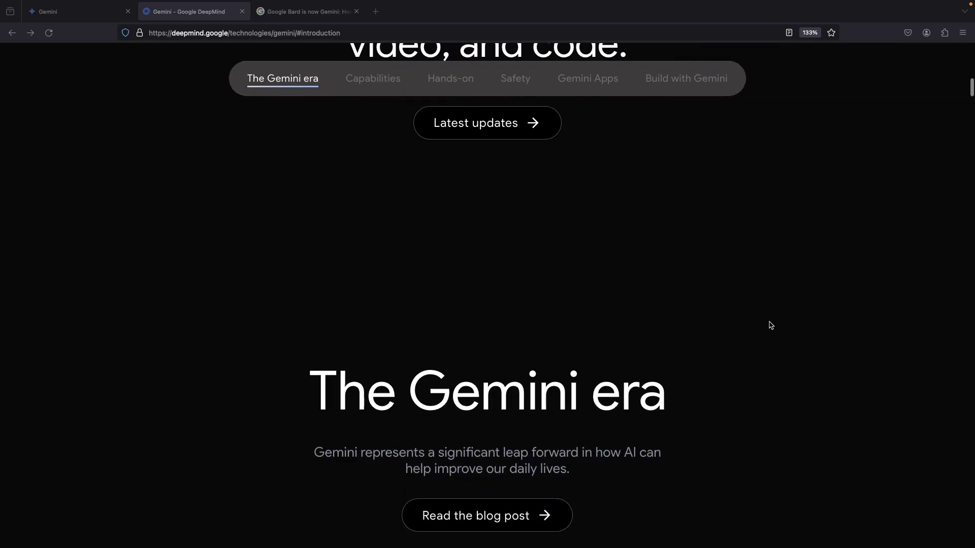
pyautogui.scroll(-4, 770, 324)
pyautogui.scroll(4, 770, 325)
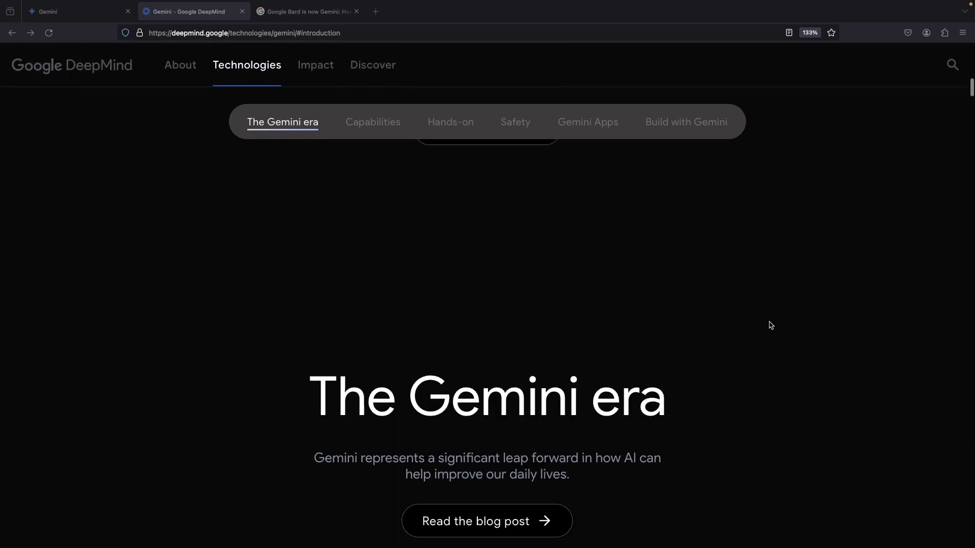
pyautogui.scroll(4, 771, 325)
pyautogui.click(361, 123)
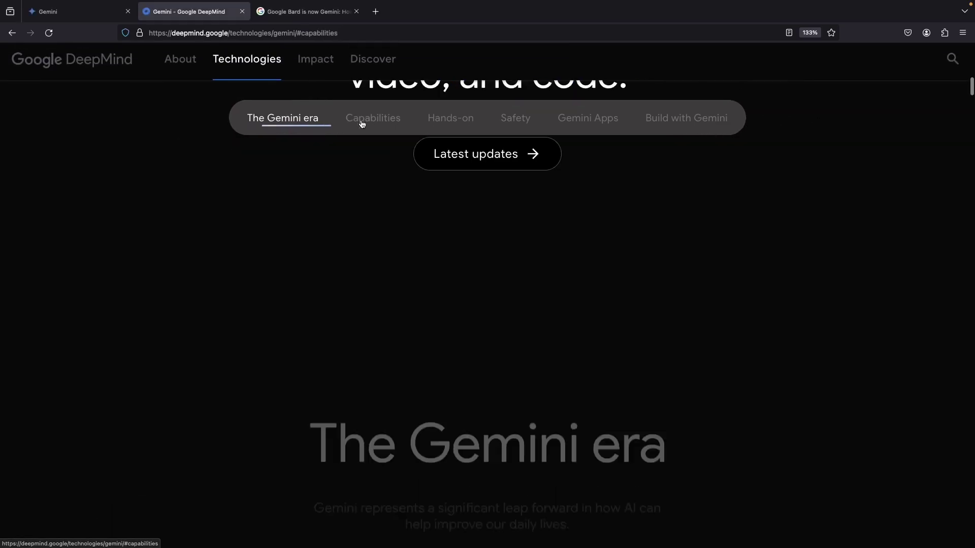
# Step: Scroll through the capabilities intro, briefly highlighting 'Gemini' in the headline
pyautogui.scroll(-5, 583, 462)
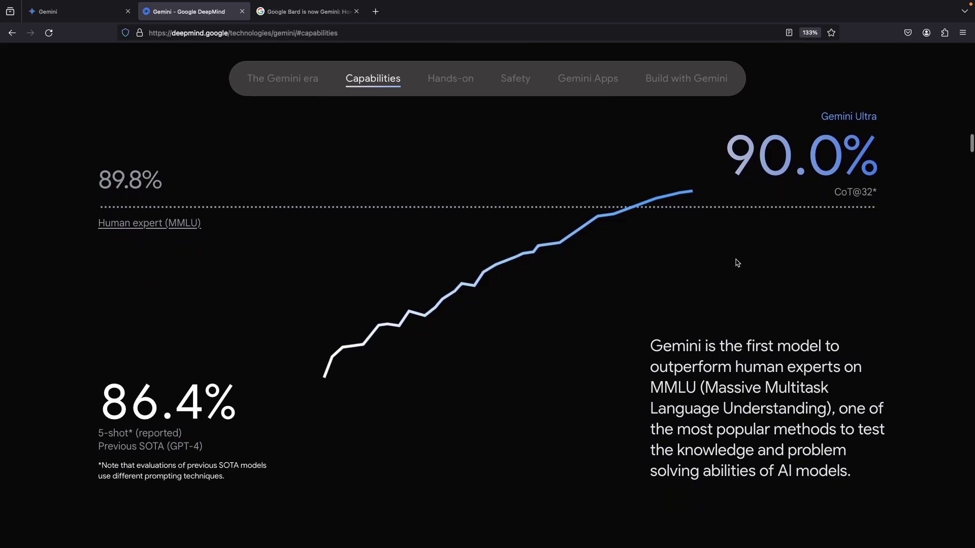
pyautogui.scroll(-4, 735, 261)
pyautogui.scroll(-2, 735, 259)
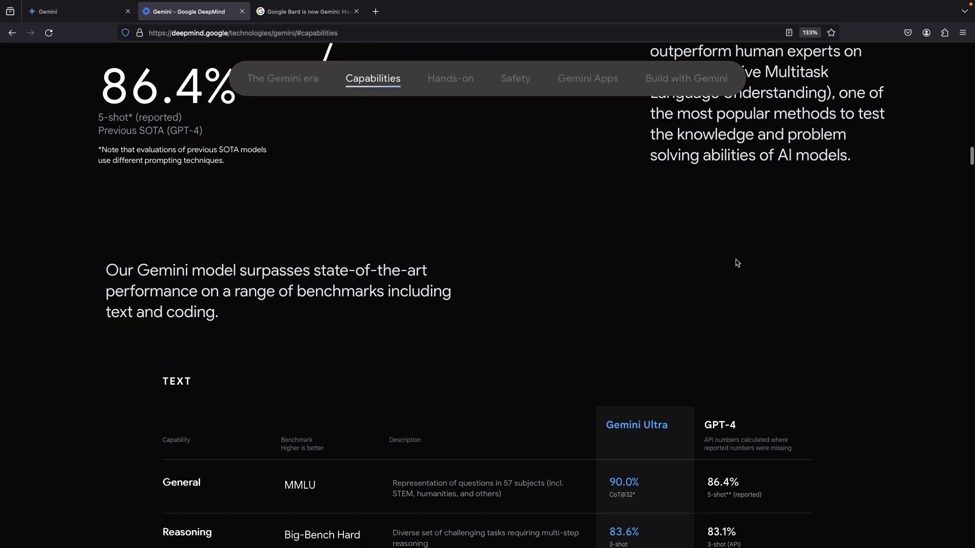
pyautogui.scroll(-1, 737, 262)
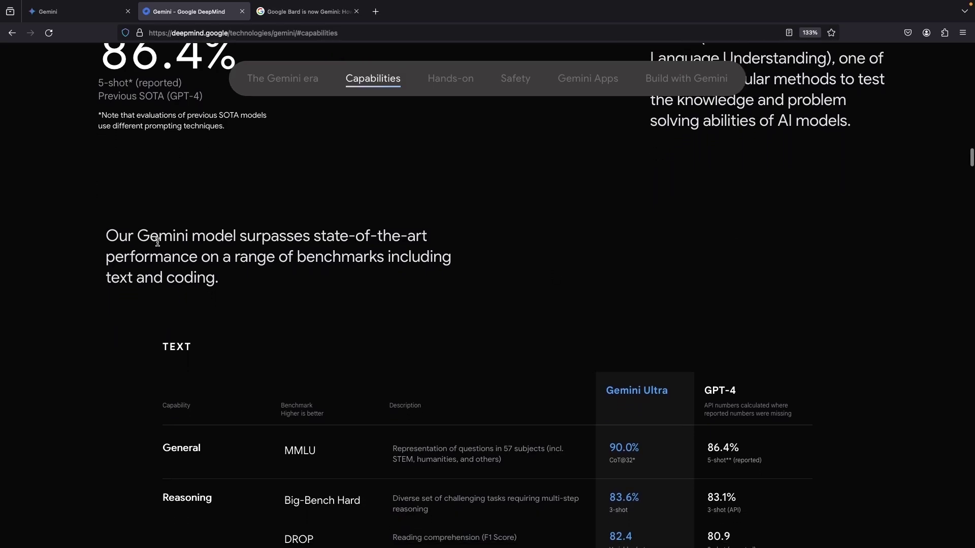
pyautogui.doubleClick(168, 237)
pyautogui.moveTo(313, 235); pyautogui.dragTo(426, 235)
pyautogui.click(516, 259)
pyautogui.scroll(-1, 744, 387)
# Step: Zoom in and read the Gemini Ultra vs GPT-4 tables down to the multimodal Audio rows
pyautogui.hotkey('ctrl', '+')
pyautogui.hotkey('ctrl', '+')
pyautogui.scroll(2, 630, 300)
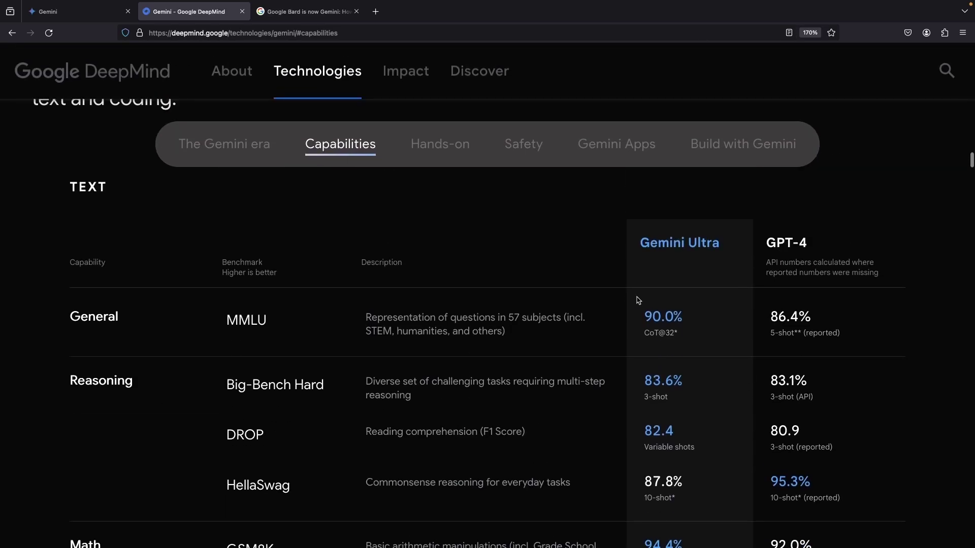
pyautogui.moveTo(640, 244); pyautogui.dragTo(727, 249)
pyautogui.scroll(-5, 759, 422)
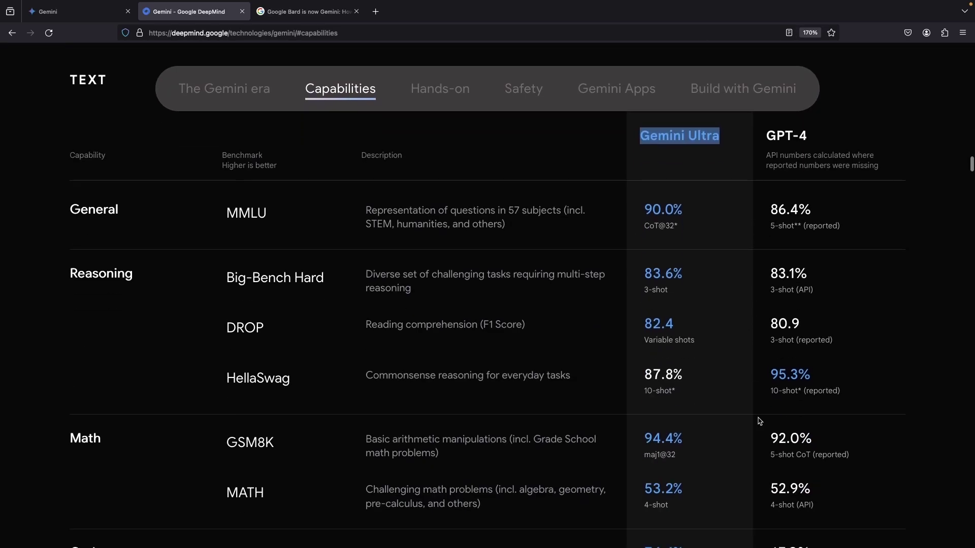
pyautogui.scroll(-5, 759, 421)
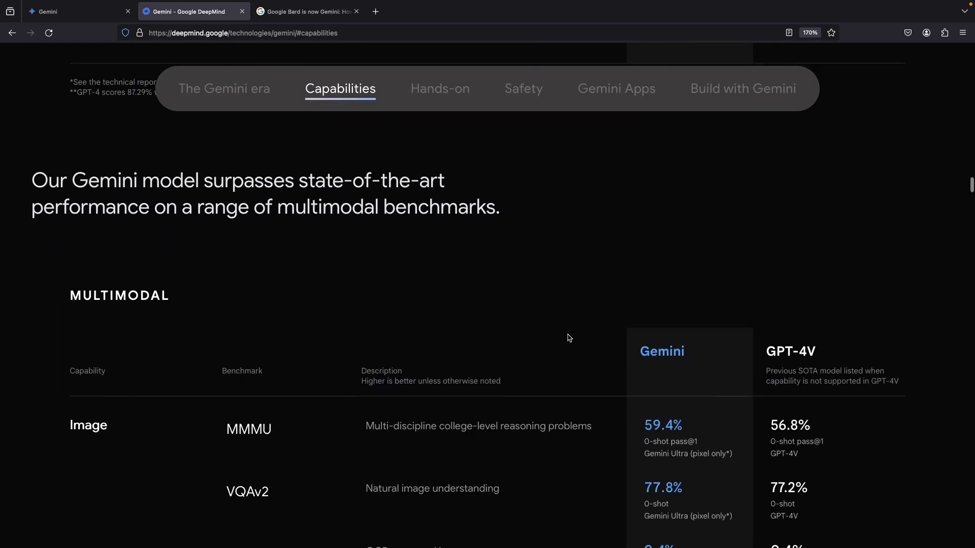
pyautogui.scroll(3, 569, 338)
pyautogui.scroll(-5, 568, 337)
pyautogui.scroll(-5, 568, 338)
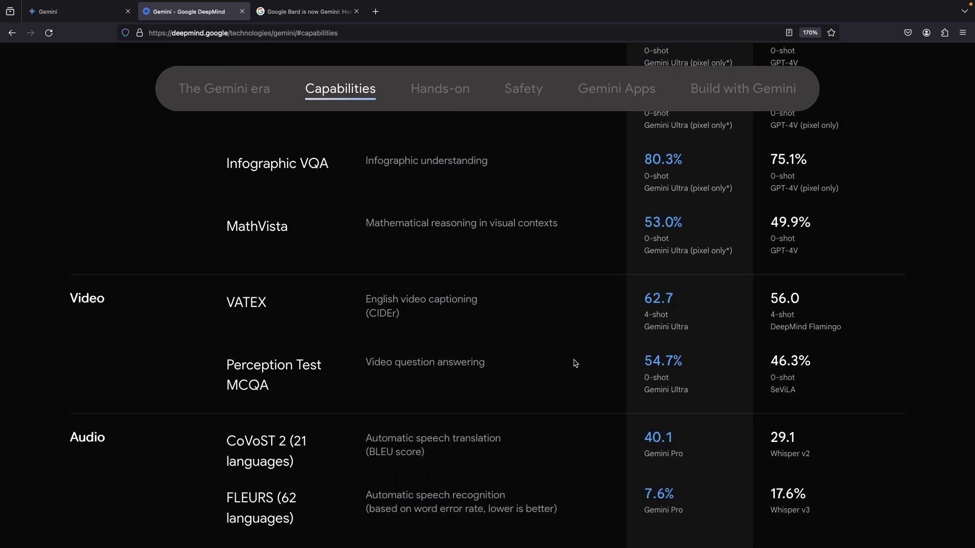
pyautogui.scroll(-1, 584, 396)
pyautogui.moveTo(644, 396); pyautogui.dragTo(682, 393)
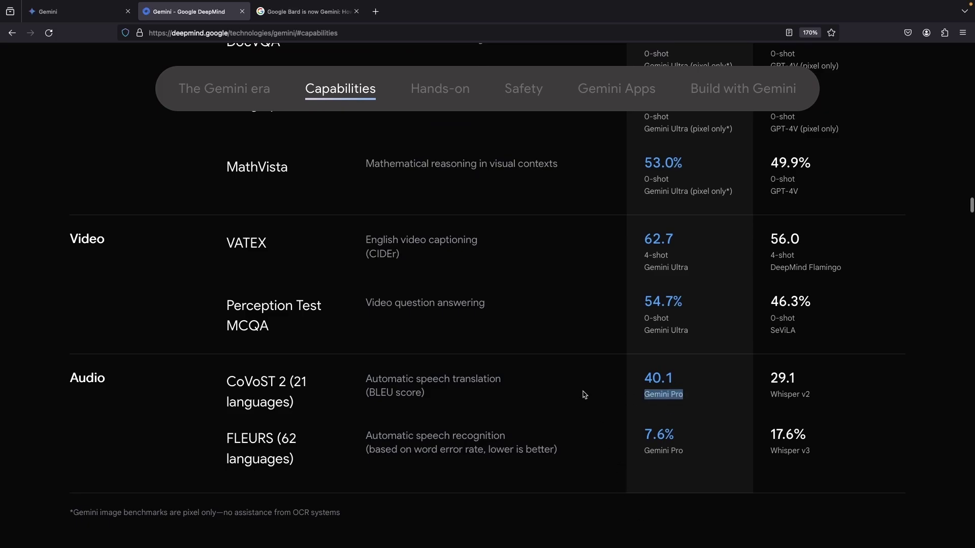
pyautogui.click(549, 342)
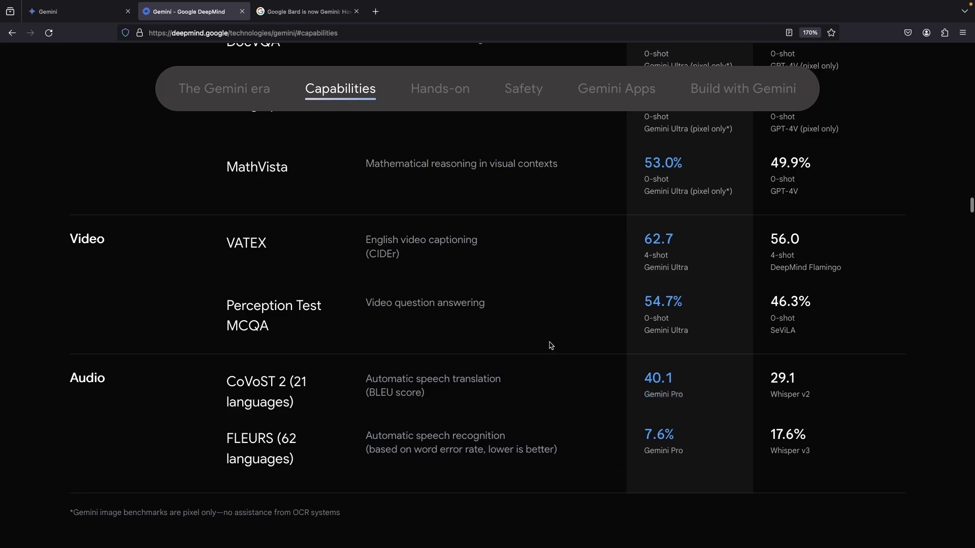
# Step: Switch to the 'Bard becomes Gemini' article and zoom it to 120%
pyautogui.click(310, 13)
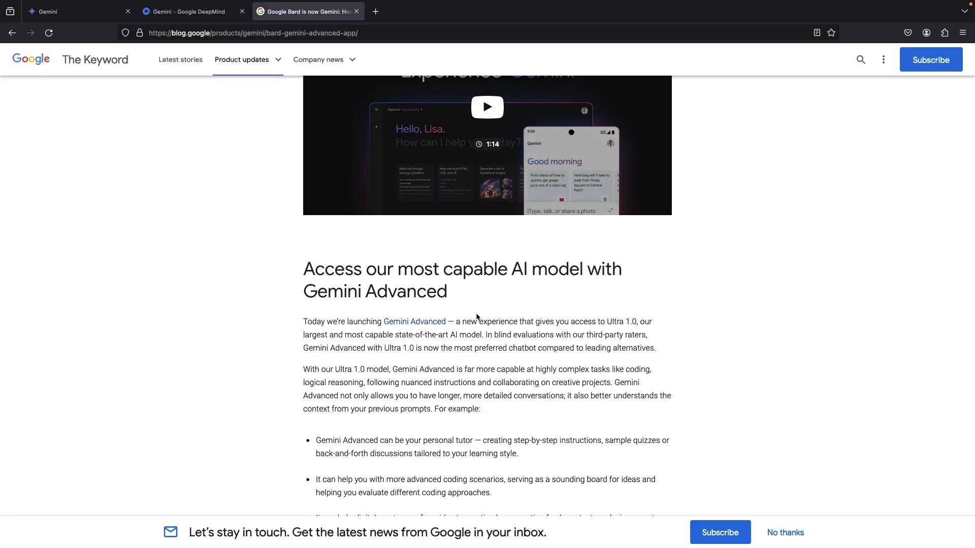
pyautogui.scroll(10, 477, 334)
pyautogui.scroll(3, 476, 317)
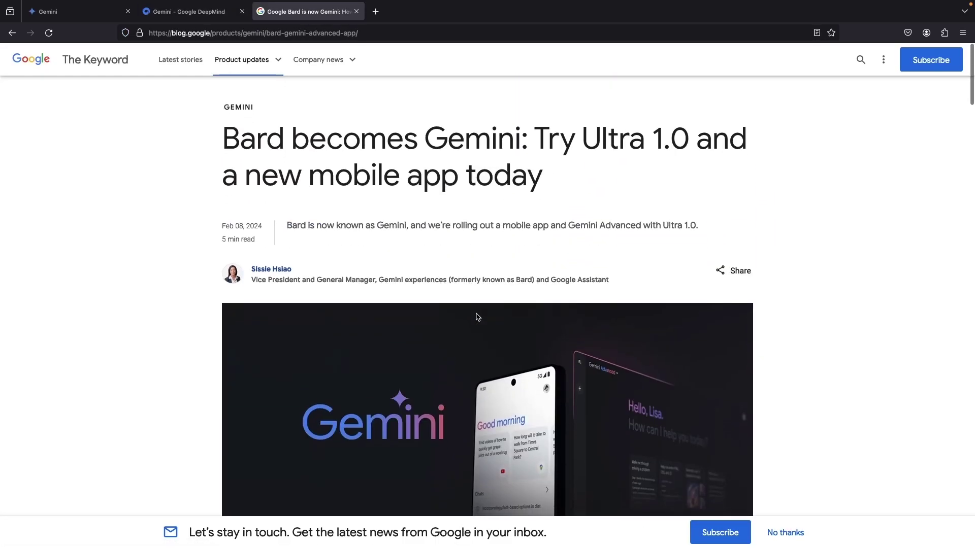
pyautogui.scroll(-6, 487, 355)
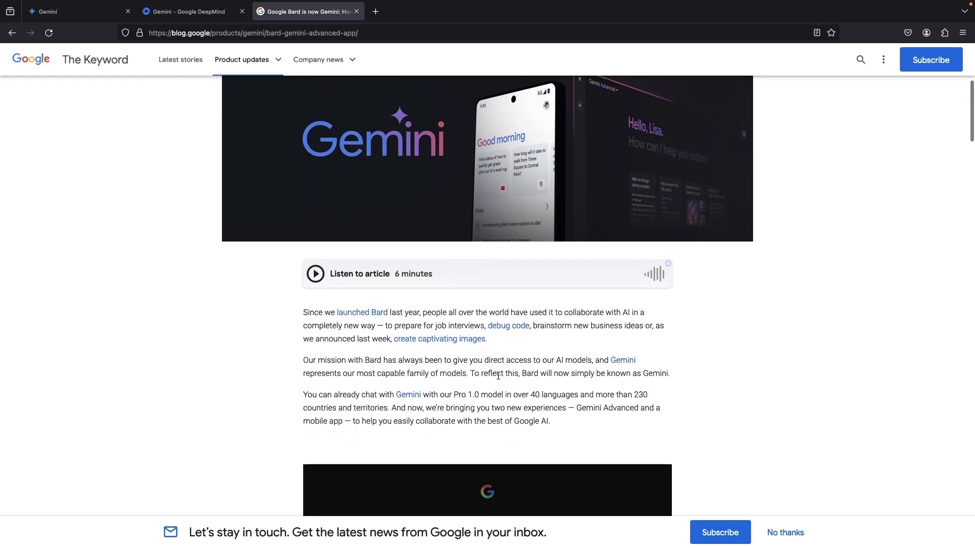
pyautogui.hotkey('ctrl', '+')
pyautogui.hotkey('ctrl', '+')
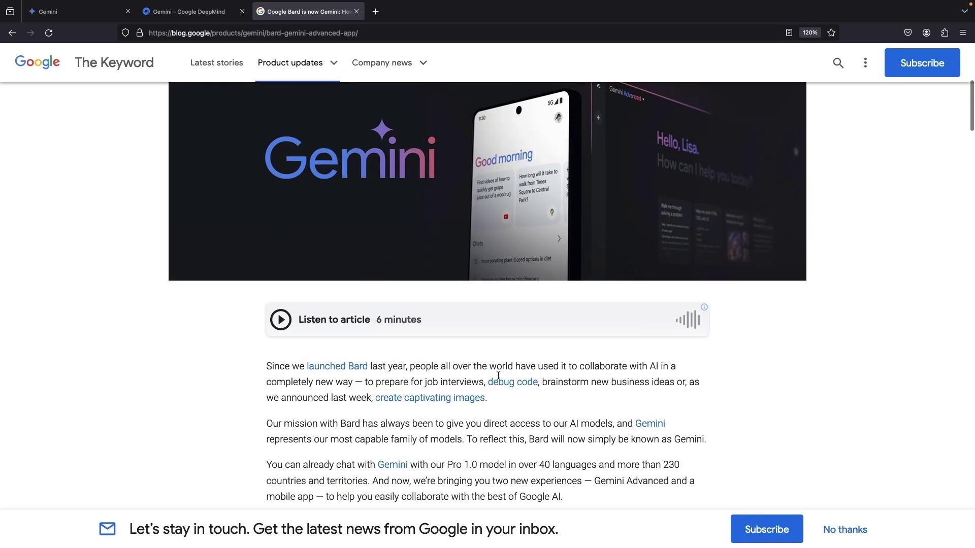
pyautogui.scroll(-4, 498, 376)
pyautogui.scroll(-6, 499, 379)
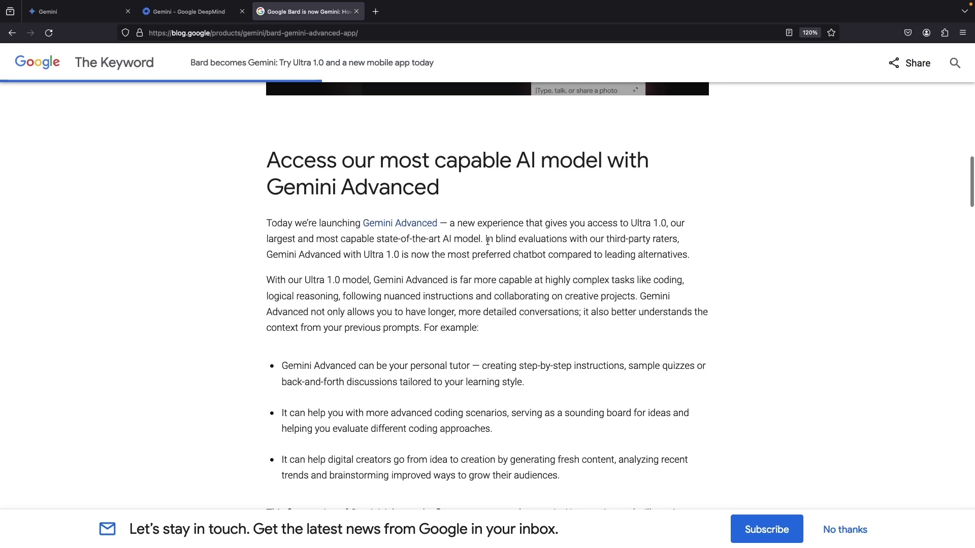
# Step: Read the blind-evaluation and 150-country availability lines, down to the $19.99/month AI Premium pricing
pyautogui.moveTo(488, 241)
pyautogui.mouseDown()
pyautogui.moveTo(705, 245)
pyautogui.moveTo(486, 236)
pyautogui.mouseUp()
pyautogui.click(710, 244)
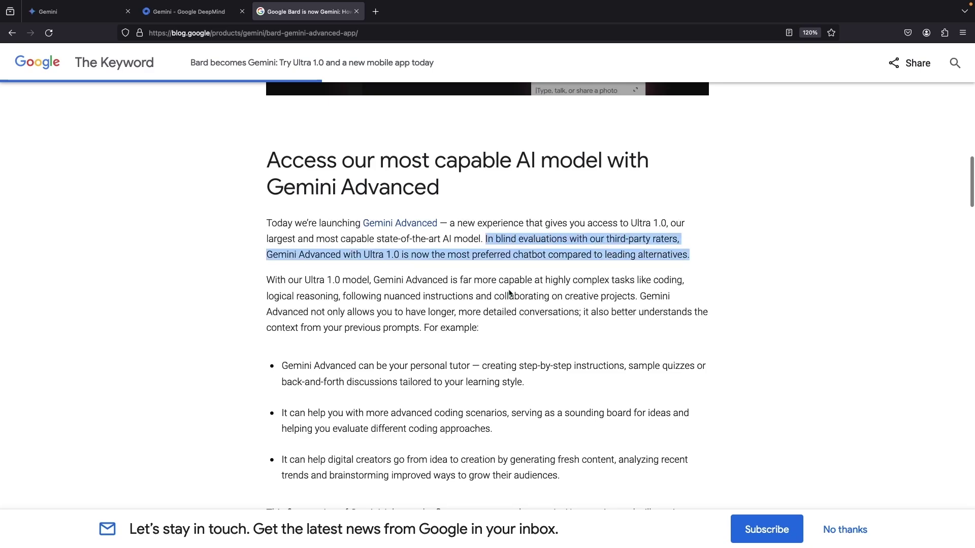
pyautogui.scroll(-2, 654, 354)
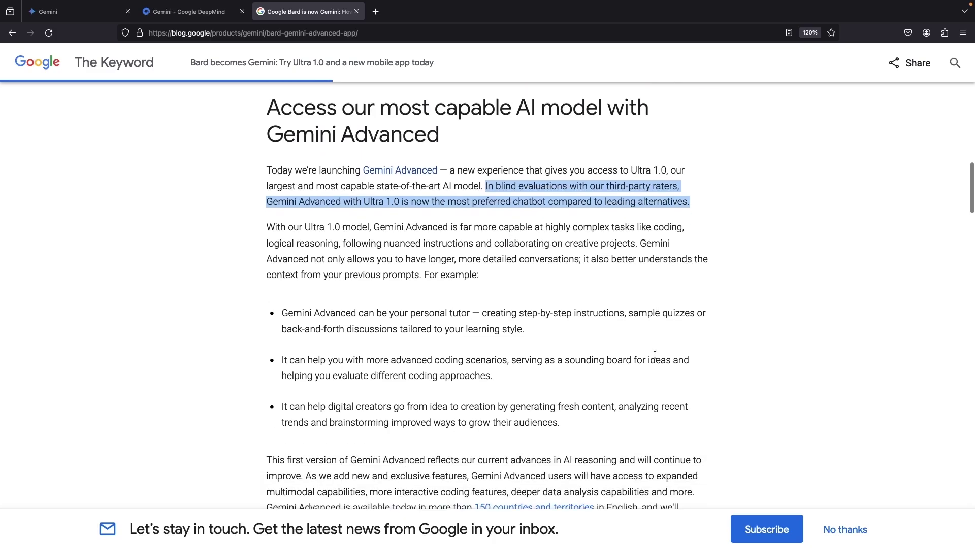
pyautogui.scroll(-10, 654, 355)
pyautogui.scroll(-2, 655, 359)
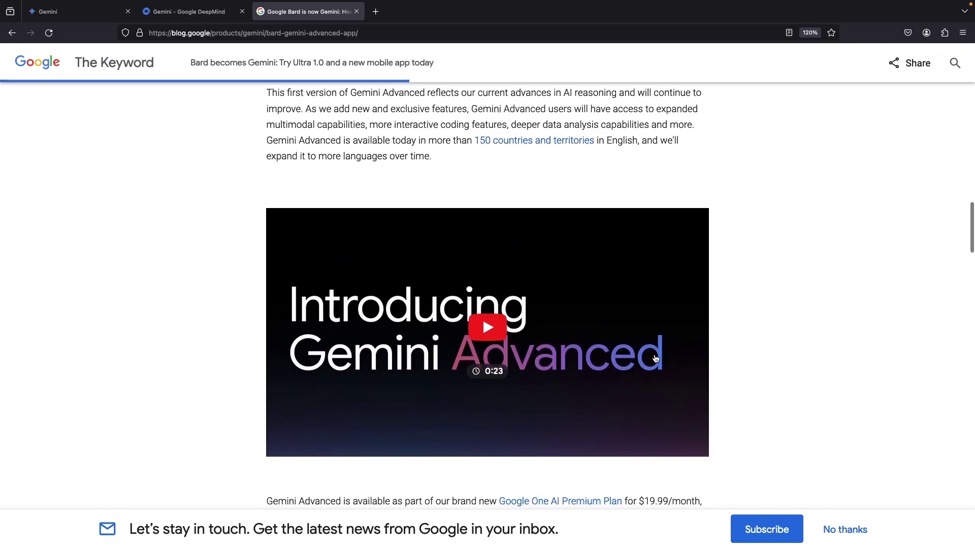
pyautogui.moveTo(365, 140); pyautogui.dragTo(632, 140)
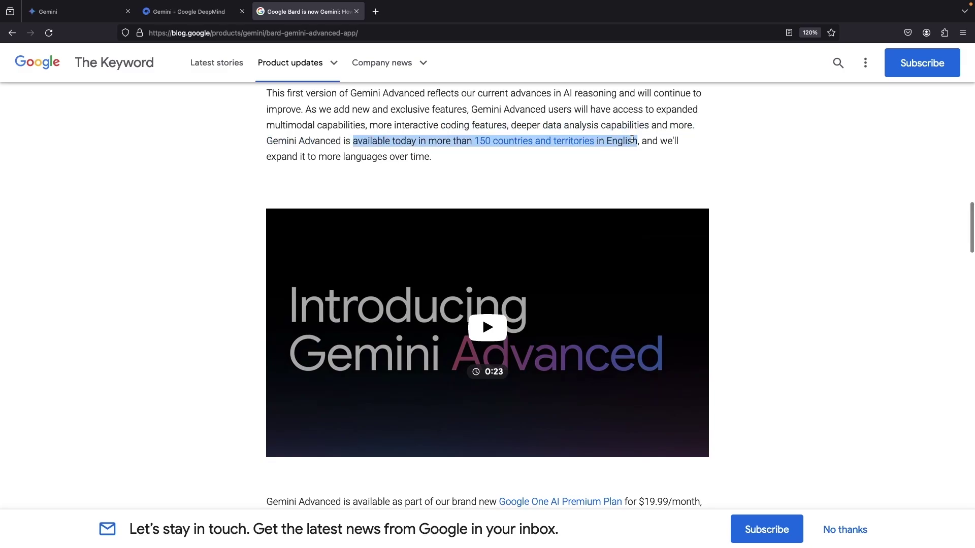
pyautogui.click(618, 161)
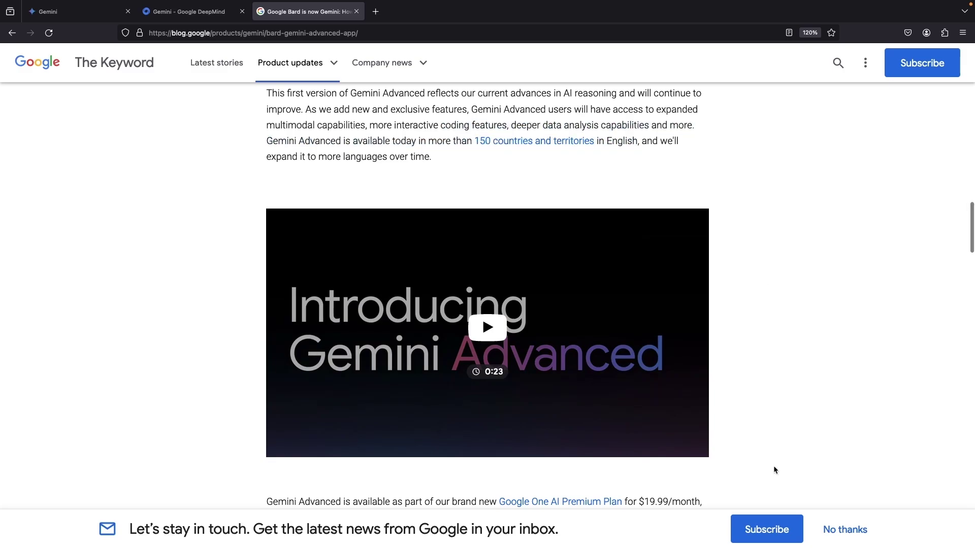
pyautogui.scroll(-5, 774, 468)
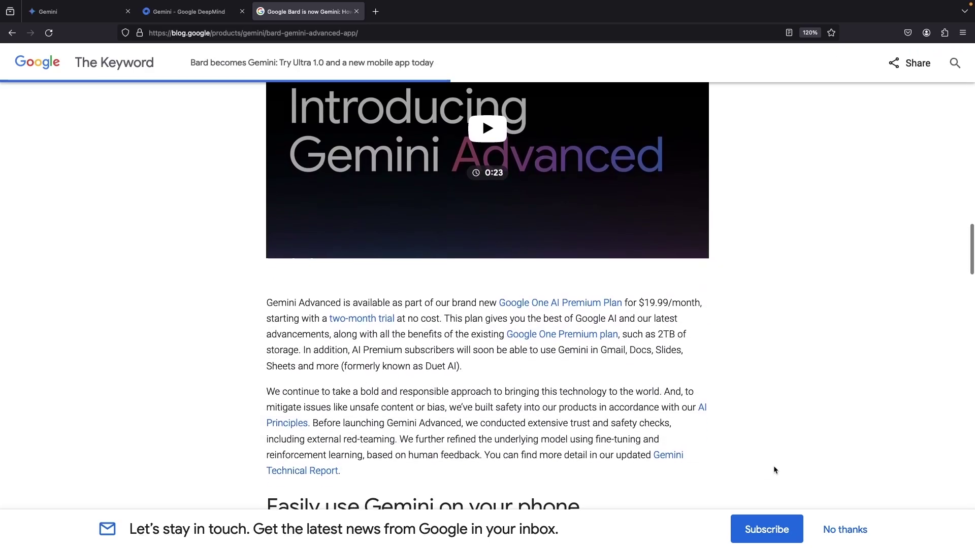
pyautogui.scroll(-2, 773, 466)
pyautogui.moveTo(266, 242); pyautogui.dragTo(341, 242)
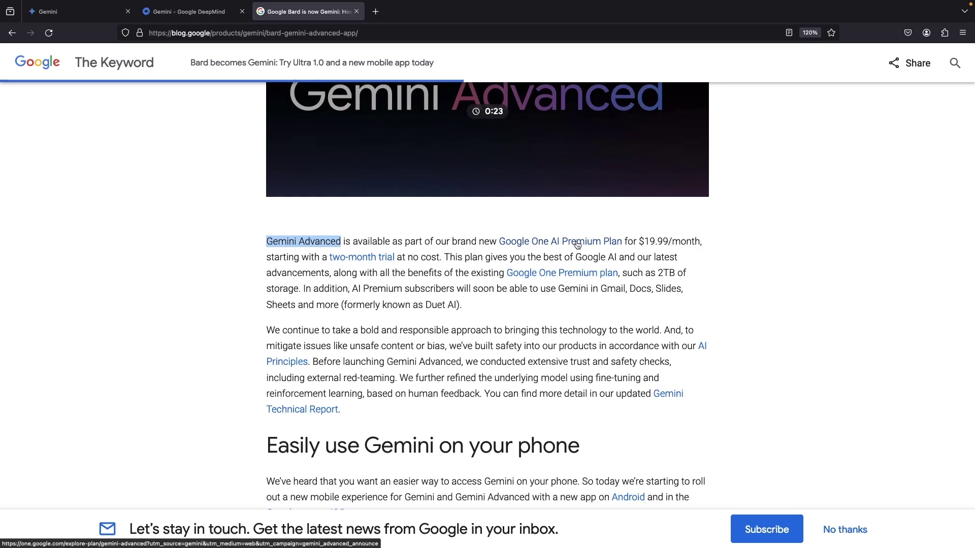
pyautogui.moveTo(640, 242); pyautogui.dragTo(711, 243)
pyautogui.click(641, 260)
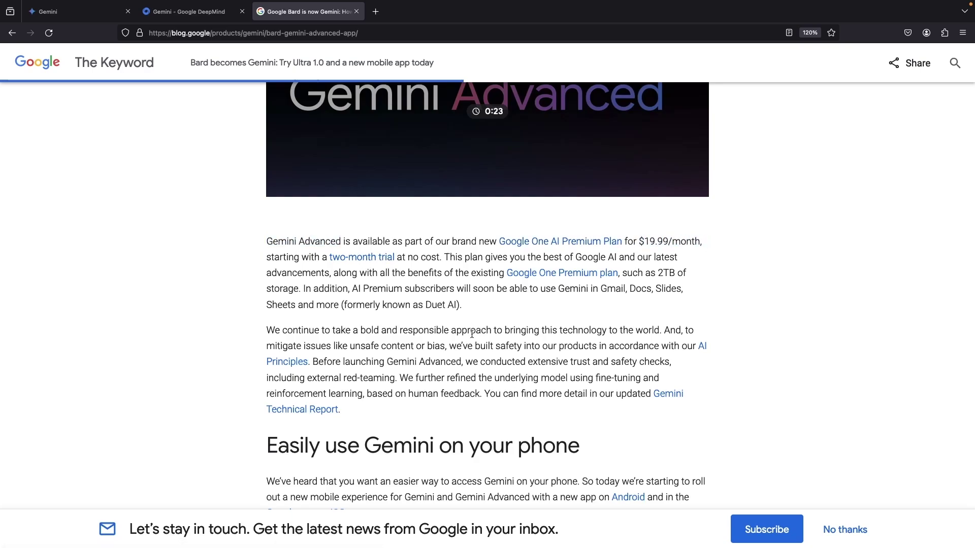
pyautogui.scroll(-1, 472, 334)
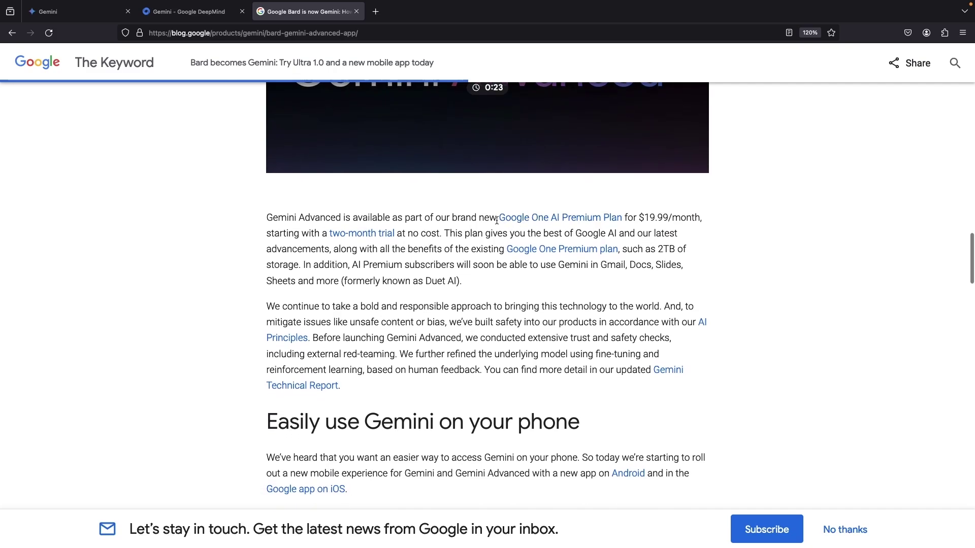
pyautogui.moveTo(497, 219); pyautogui.dragTo(548, 219)
pyautogui.moveTo(658, 249); pyautogui.dragTo(297, 263)
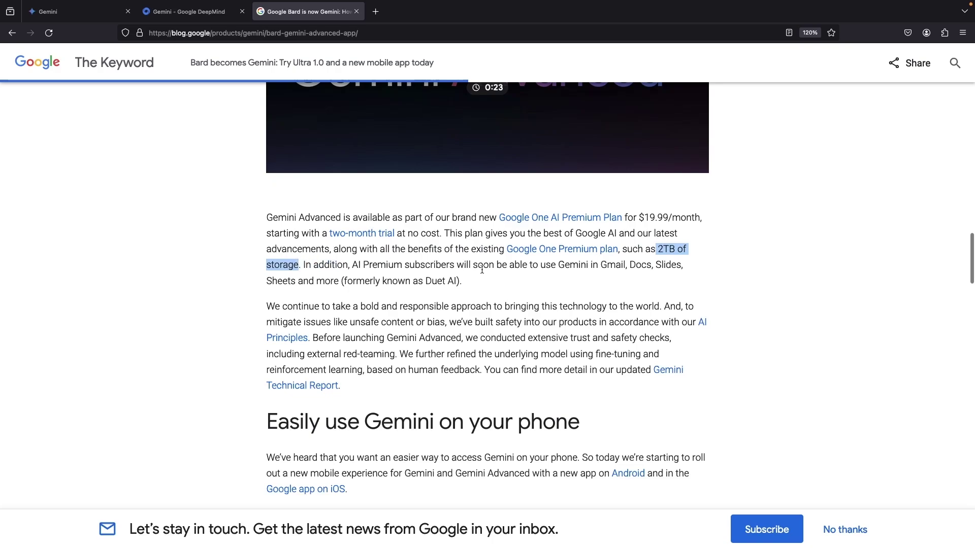
pyautogui.click(505, 285)
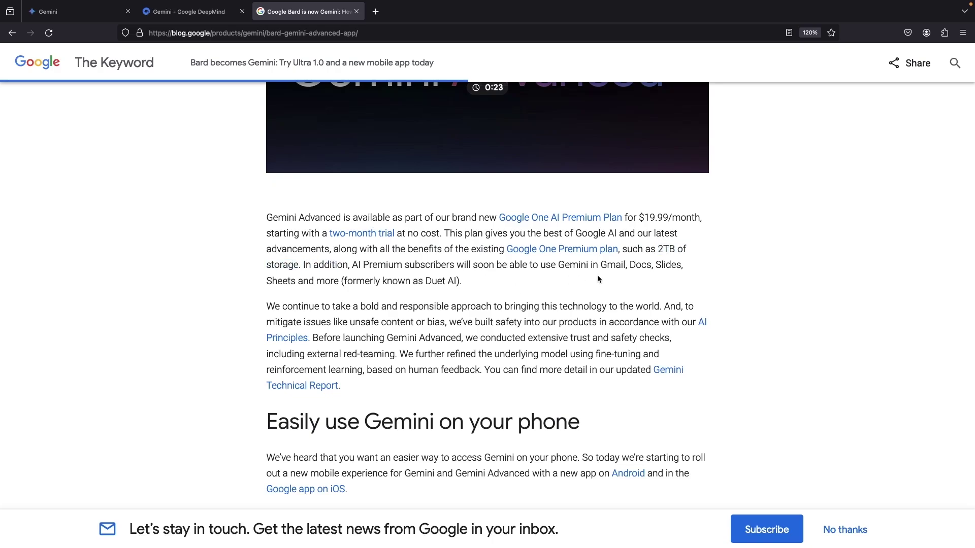
pyautogui.scroll(-1, 596, 276)
pyautogui.moveTo(625, 250); pyautogui.dragTo(284, 269)
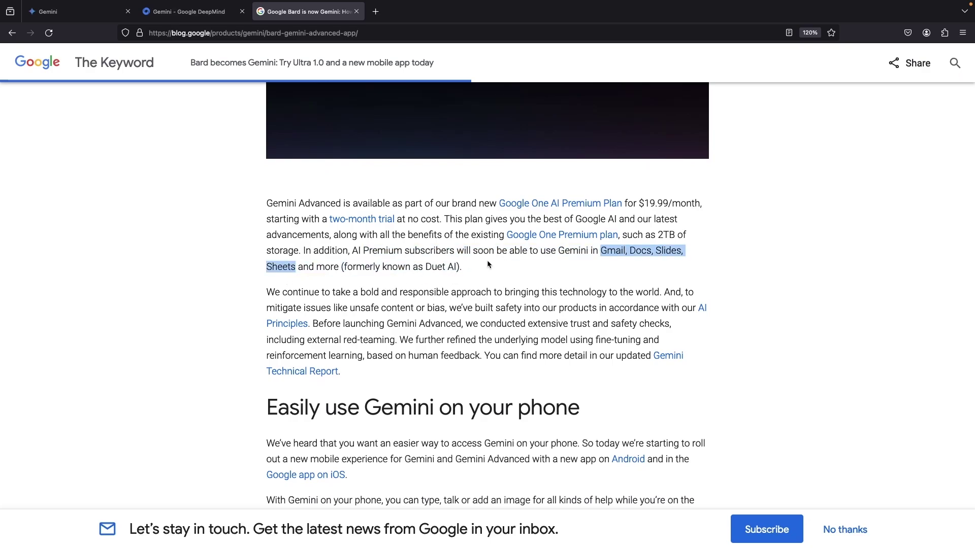
pyautogui.scroll(-5, 616, 275)
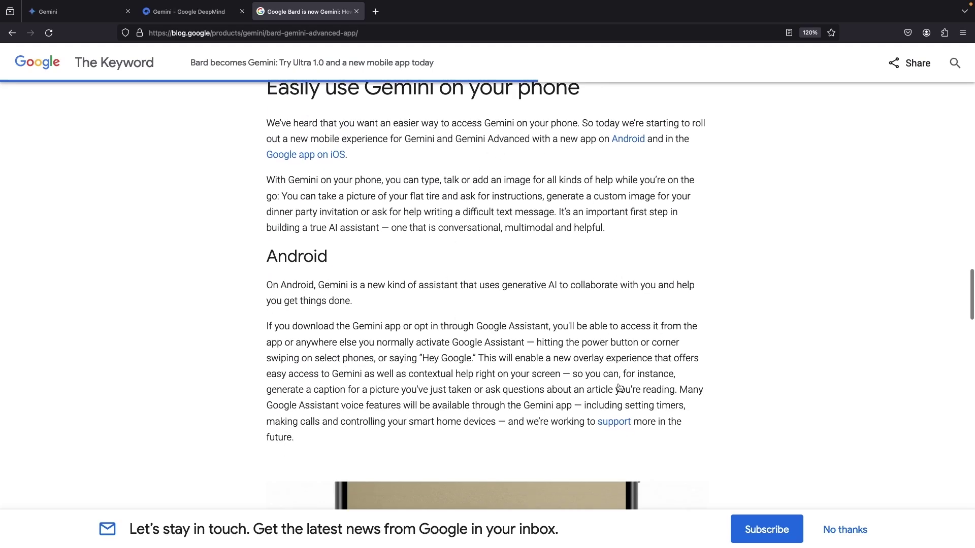
pyautogui.scroll(1, 571, 219)
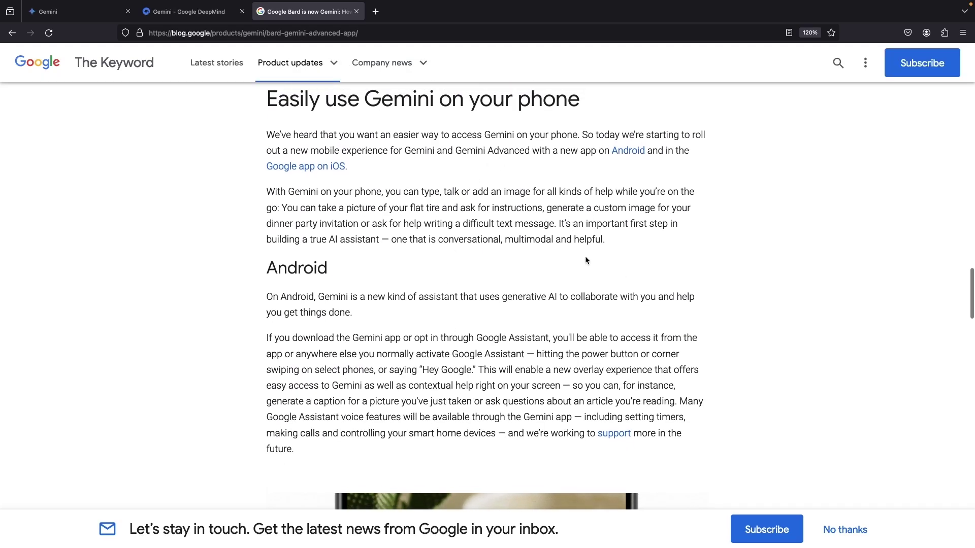
pyautogui.scroll(-4, 770, 278)
pyautogui.scroll(1, 770, 278)
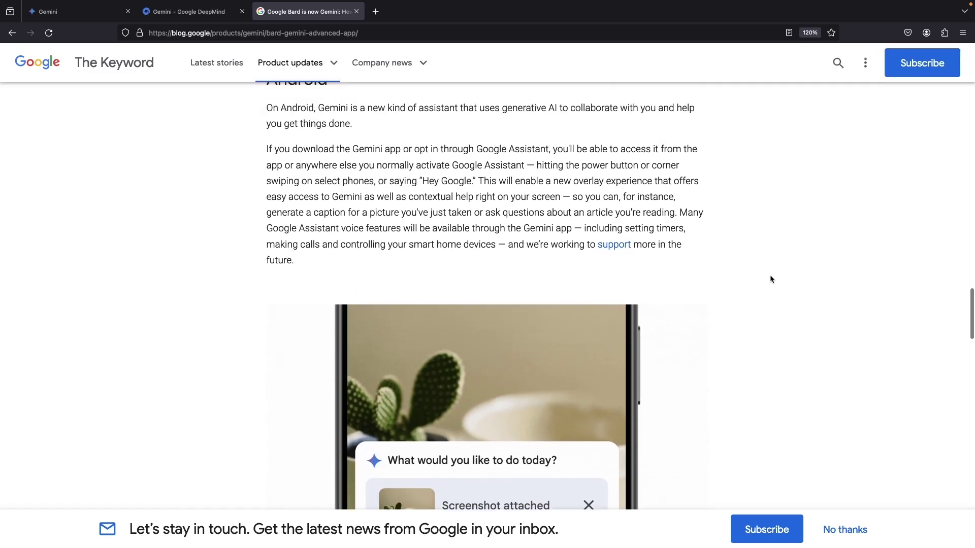
pyautogui.scroll(-10, 770, 278)
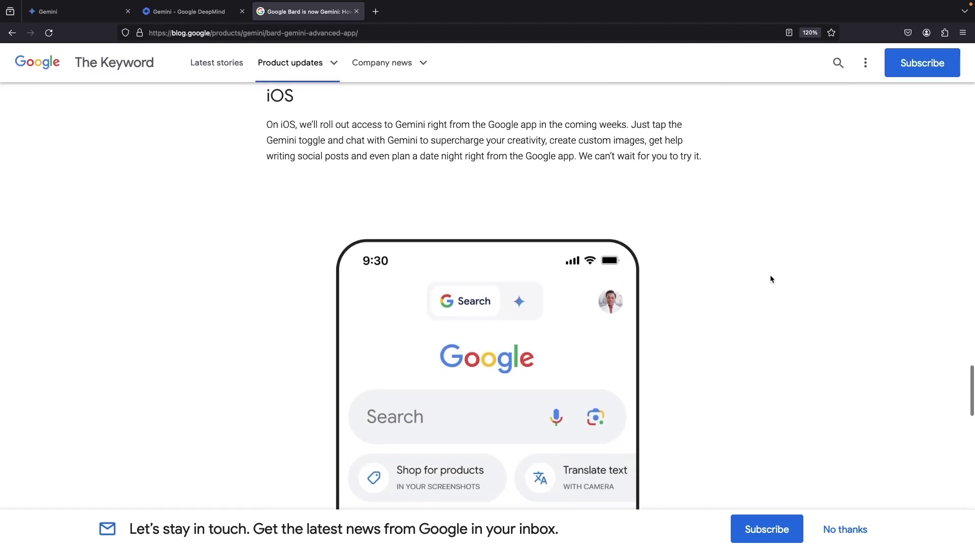
pyautogui.scroll(-10, 770, 279)
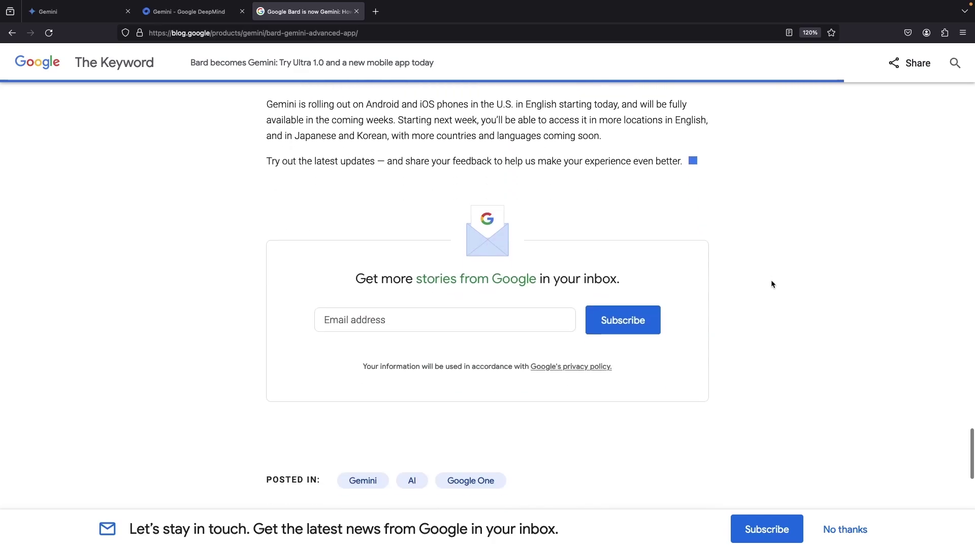
pyautogui.scroll(20, 771, 284)
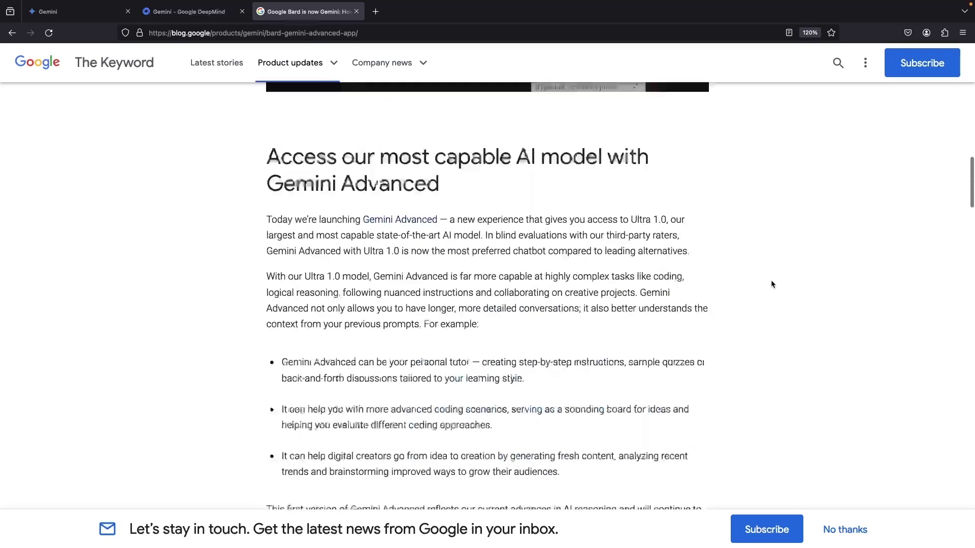
pyautogui.scroll(10, 770, 283)
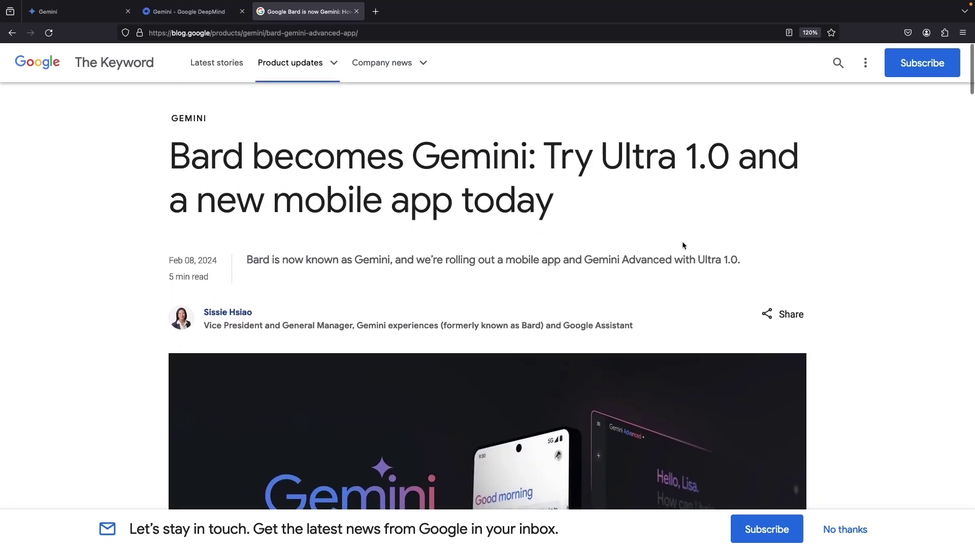
pyautogui.scroll(-12, 605, 203)
pyautogui.scroll(1, 440, 411)
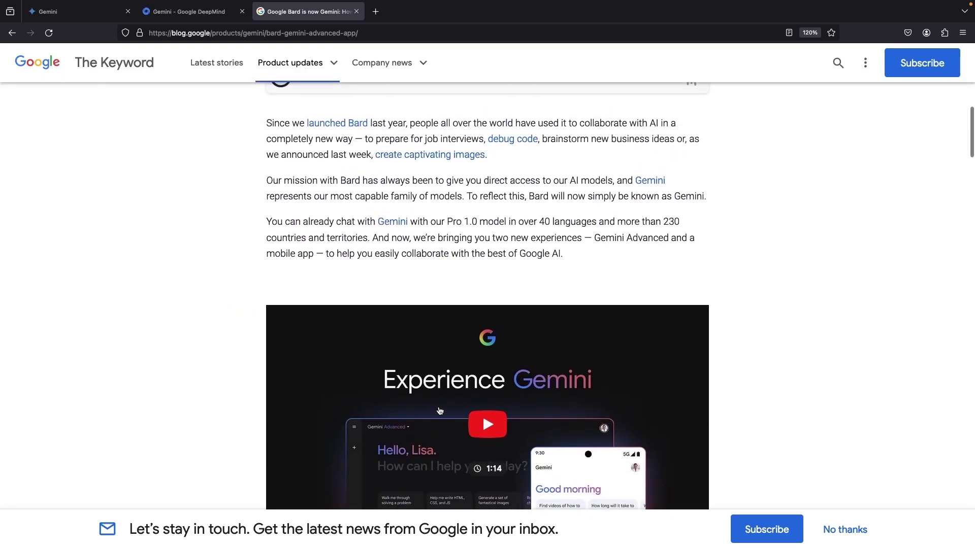
pyautogui.scroll(-7, 439, 411)
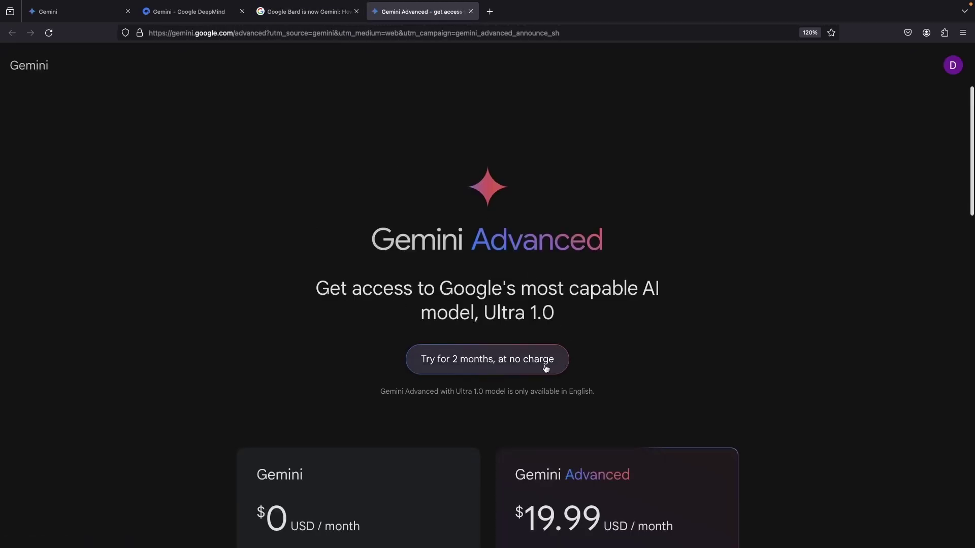
# Step: Open the two-month free Gemini Advanced trial, zoom to 133%, and note the country and work-account restrictions
pyautogui.click(509, 366)
pyautogui.hotkey('ctrl', '+')
pyautogui.hotkey('ctrl', '+')
pyautogui.hotkey('ctrl', '+')
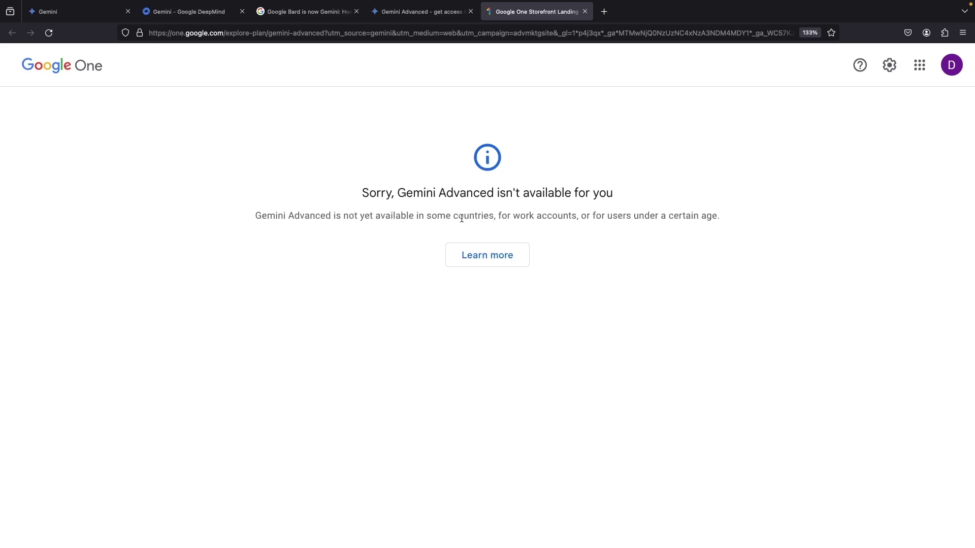
pyautogui.moveTo(461, 219); pyautogui.dragTo(440, 219)
pyautogui.moveTo(577, 217); pyautogui.dragTo(522, 215)
# Step: Check the account panel, then reload the Google One page
pyautogui.press('super+Tab')
pyautogui.click(951, 69)
pyautogui.click(951, 70)
pyautogui.click(49, 32)
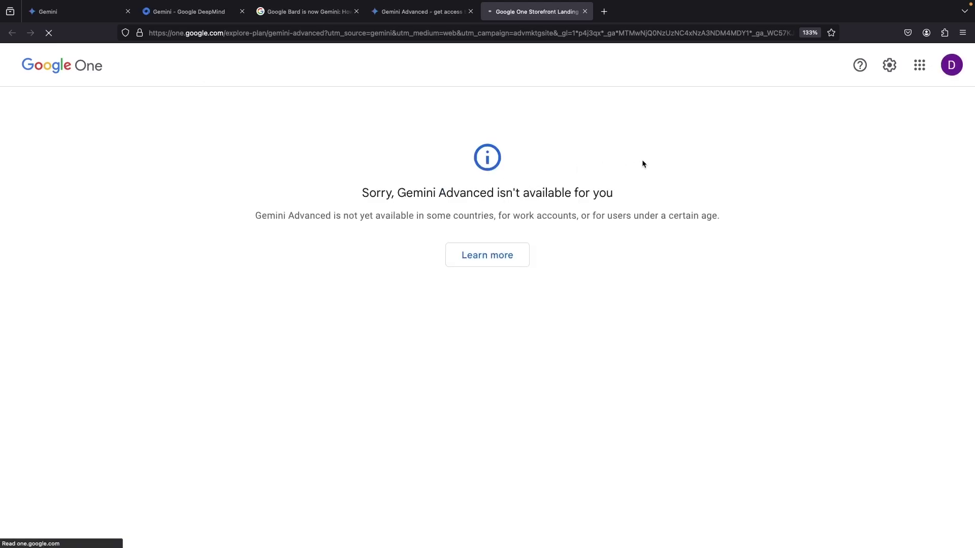
# Step: Switch to the personal Gmail account and review its Google One AI Premium offer
pyautogui.click(951, 66)
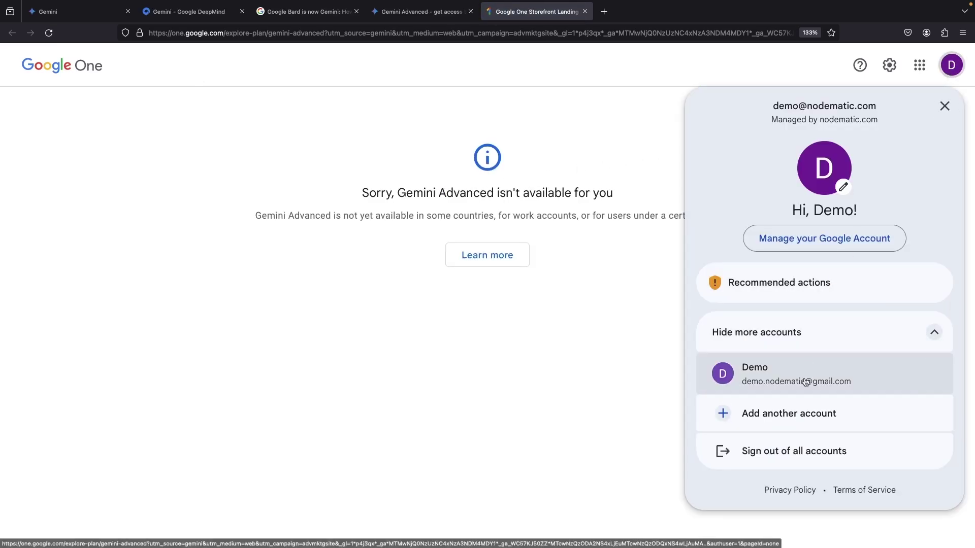
pyautogui.click(805, 381)
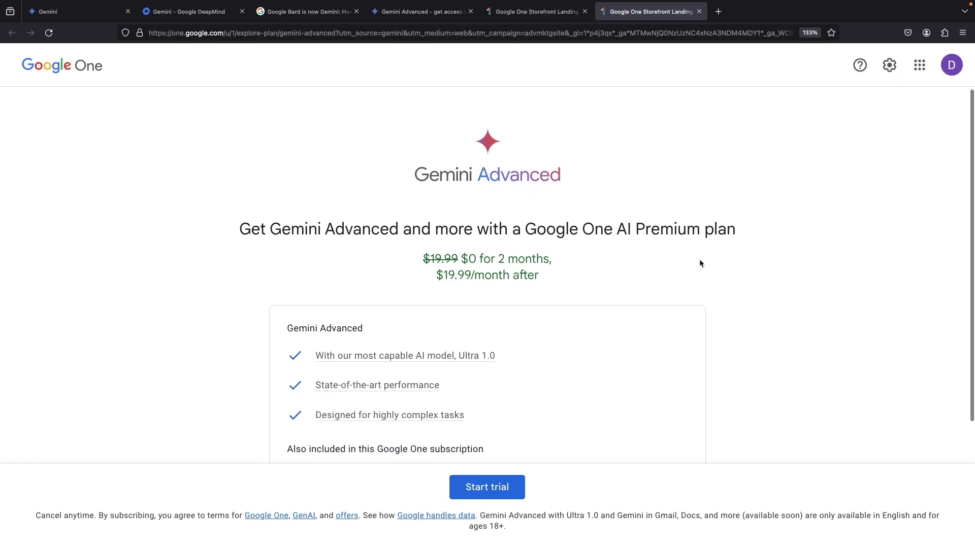
pyautogui.scroll(-1, 699, 263)
pyautogui.moveTo(435, 260); pyautogui.dragTo(509, 258)
pyautogui.scroll(-3, 702, 252)
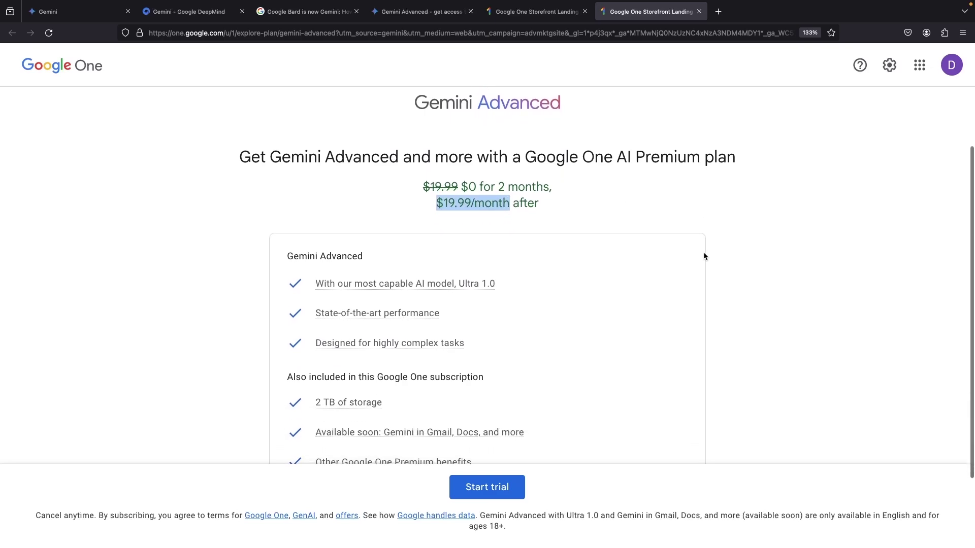
pyautogui.scroll(-1, 700, 253)
pyautogui.moveTo(526, 142); pyautogui.dragTo(738, 136)
pyautogui.click(738, 136)
pyautogui.scroll(-3, 693, 282)
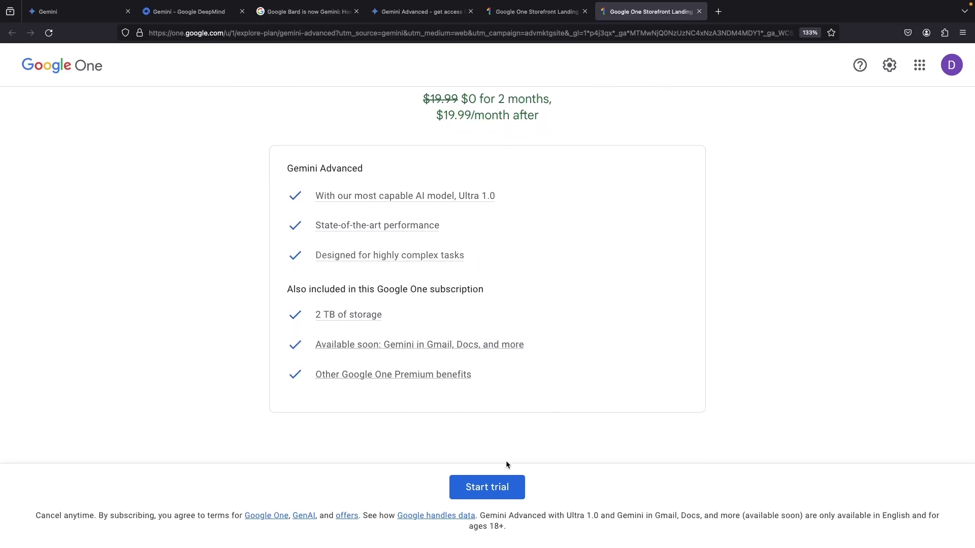
# Step: Start the free trial and close the Subscribed confirmation
pyautogui.click(501, 488)
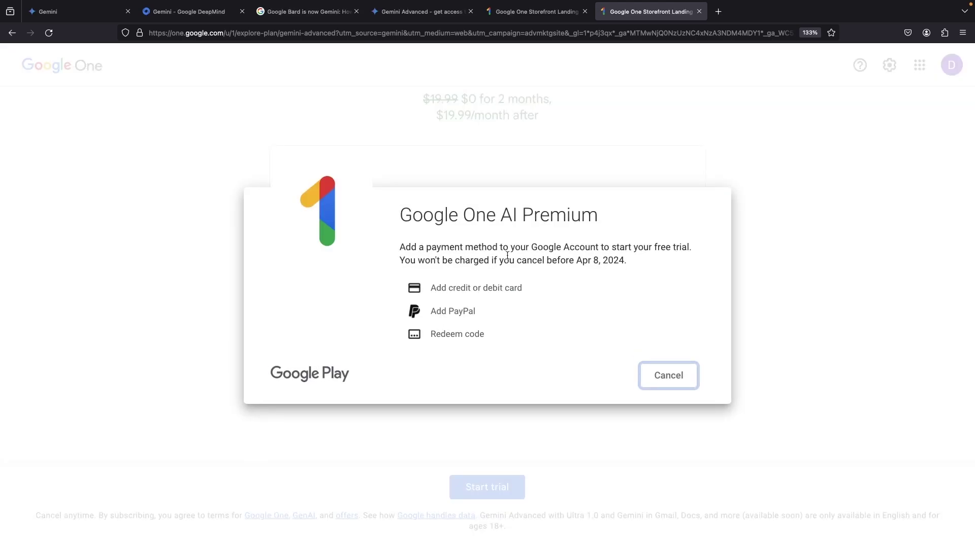
pyautogui.click(596, 246)
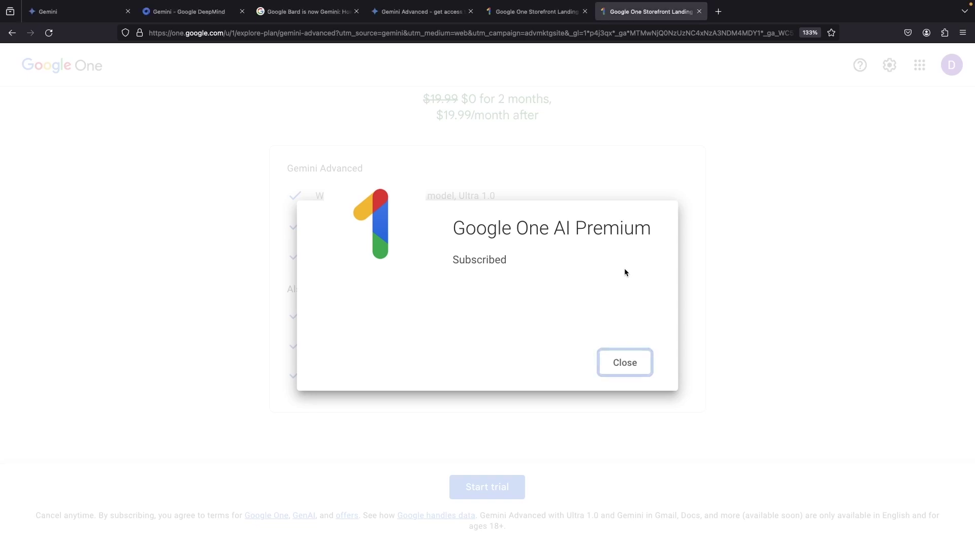
pyautogui.click(634, 368)
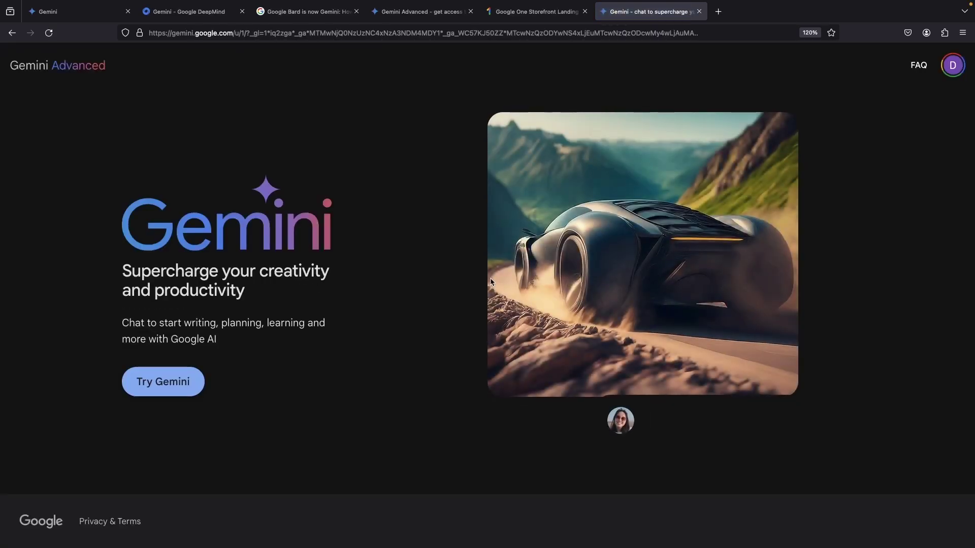
# Step: Agree to the Gemini terms and privacy notice and continue past the Welcome to Gemini dialog
pyautogui.click(158, 383)
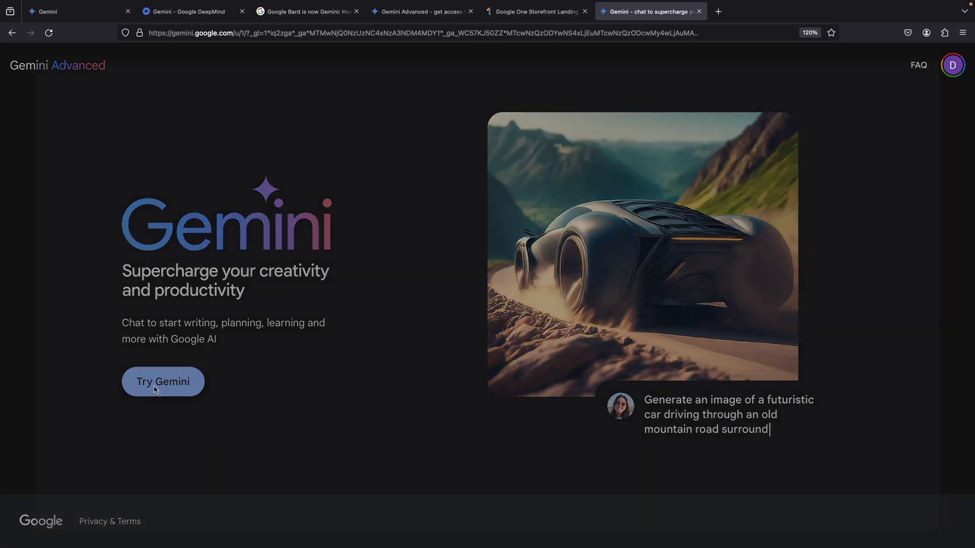
pyautogui.scroll(-20, 425, 346)
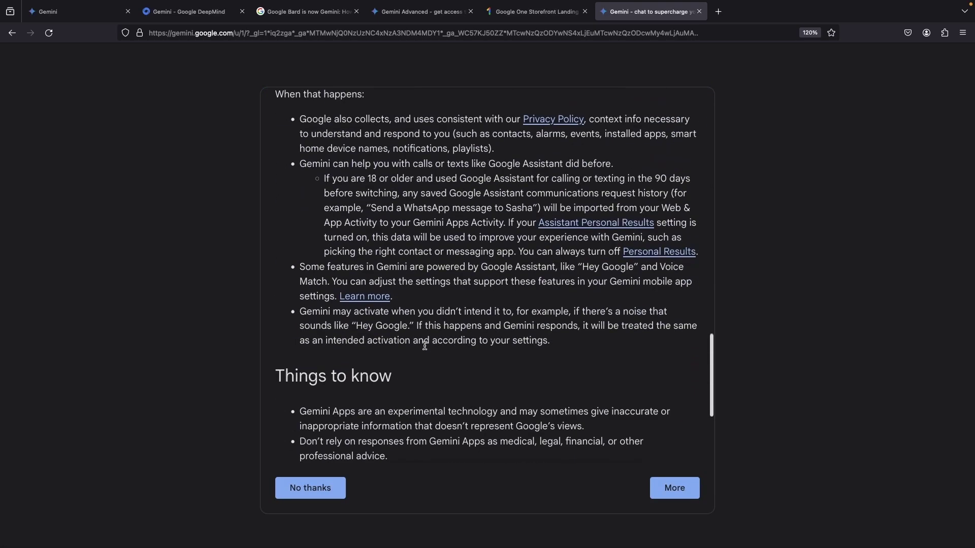
pyautogui.click(679, 489)
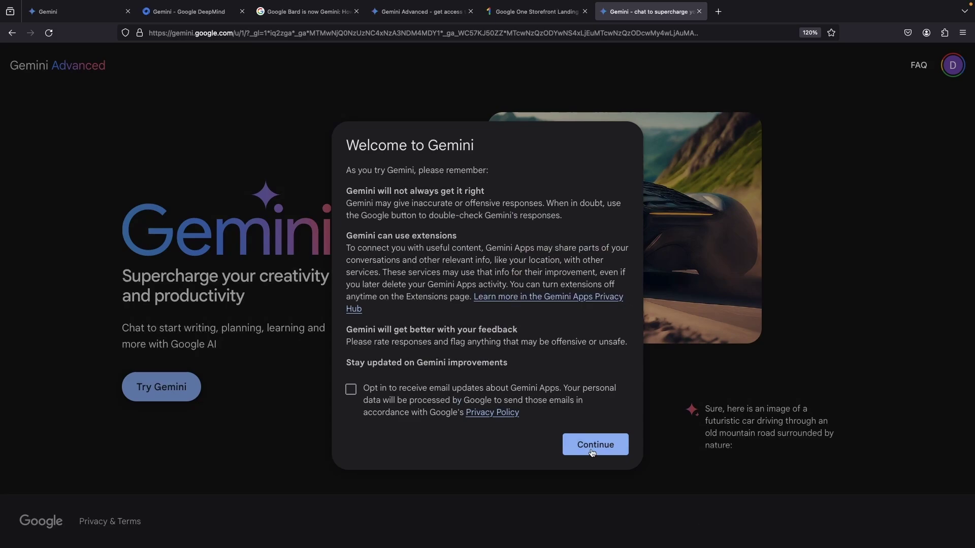
pyautogui.rightClick(589, 400)
pyautogui.click(573, 445)
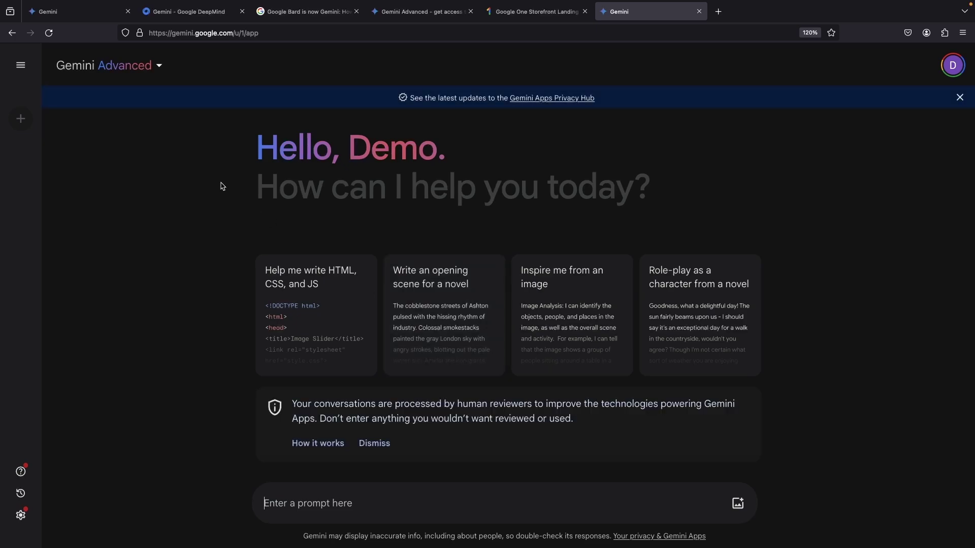
# Step: View the free Gemini page, return to Gemini Advanced, and dismiss the human-reviewers notice
pyautogui.click(84, 12)
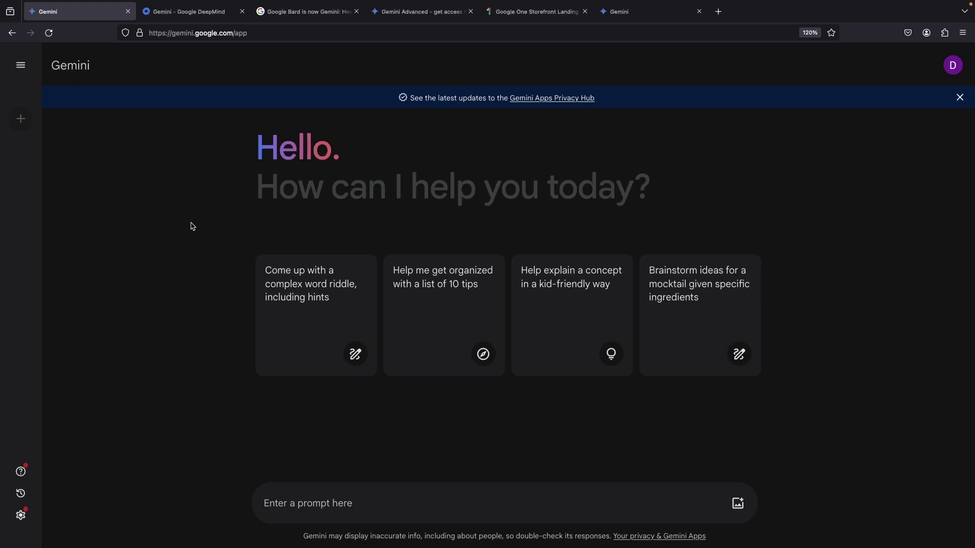
pyautogui.click(647, 11)
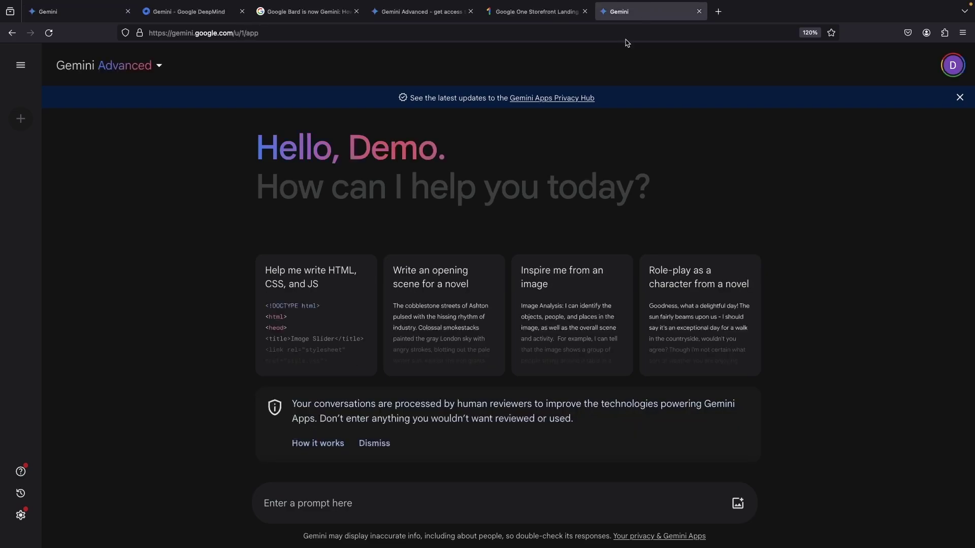
pyautogui.click(381, 444)
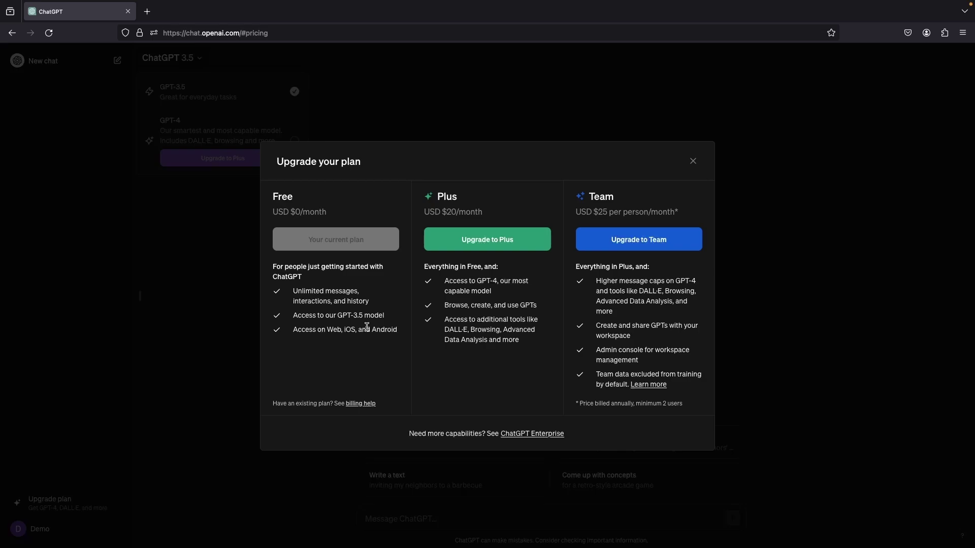
# Step: Zoom the ChatGPT pricing page to 120%, review Plus's GPT-4 feature, and choose Upgrade to Plus
pyautogui.hotkey('ctrl', '+')
pyautogui.hotkey('ctrl', '+')
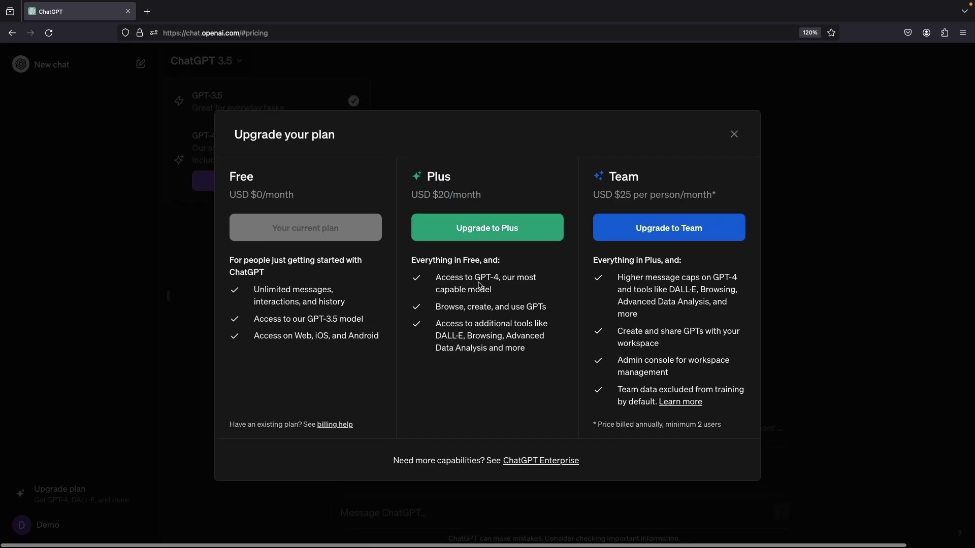
pyautogui.moveTo(474, 278); pyautogui.dragTo(516, 278)
pyautogui.click(502, 290)
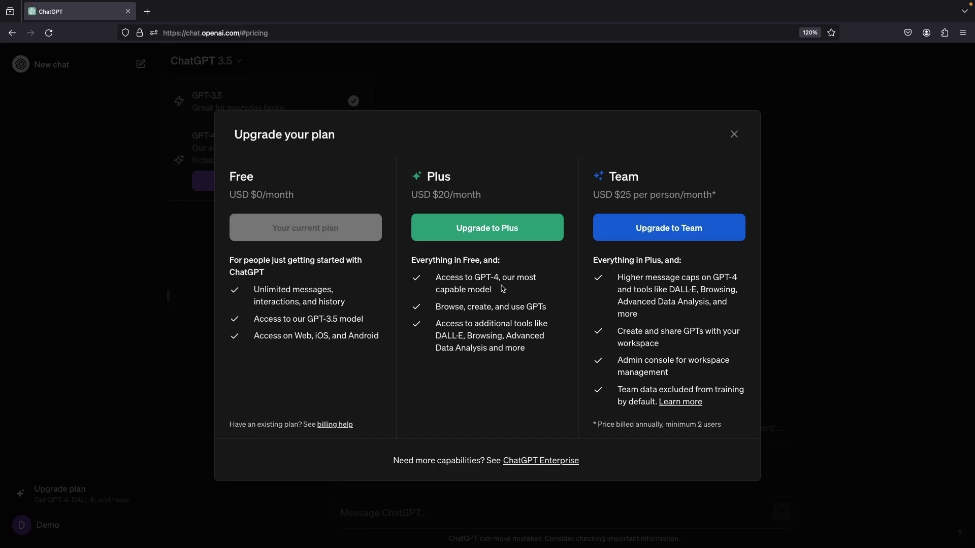
pyautogui.click(486, 239)
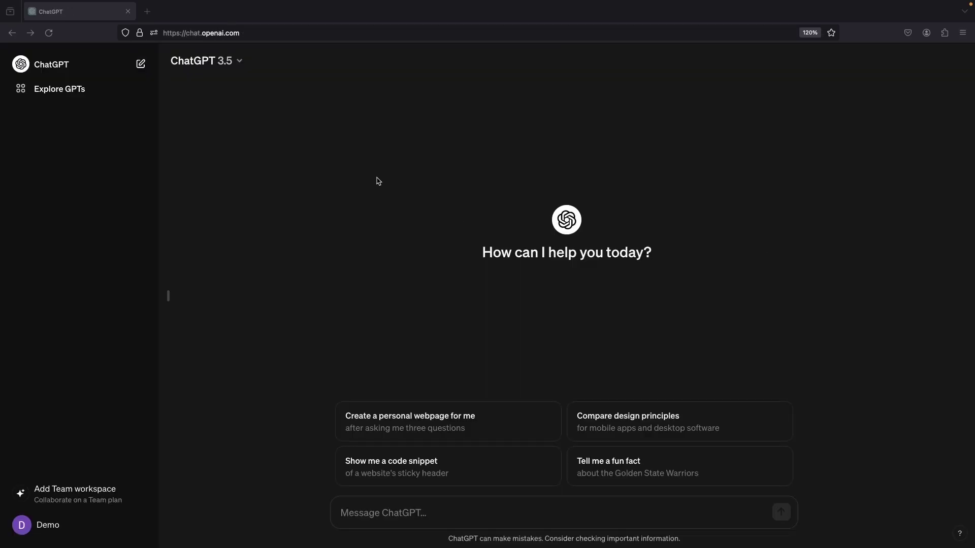
# Step: Zoom in the ChatGPT chat page and switch its model from GPT-3.5 to GPT-4
pyautogui.click(378, 181)
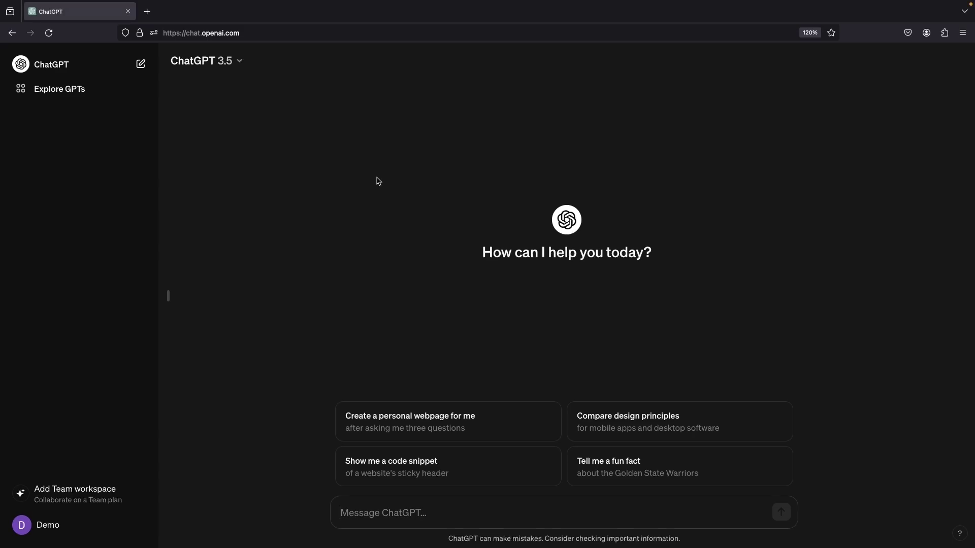
pyautogui.hotkey('ctrl', '+')
pyautogui.hotkey('ctrl', '+')
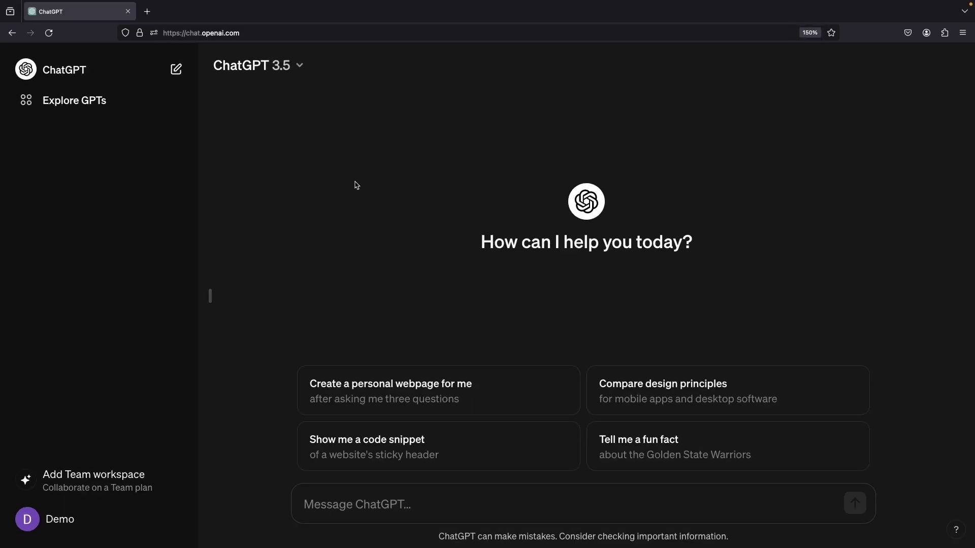
pyautogui.click(278, 71)
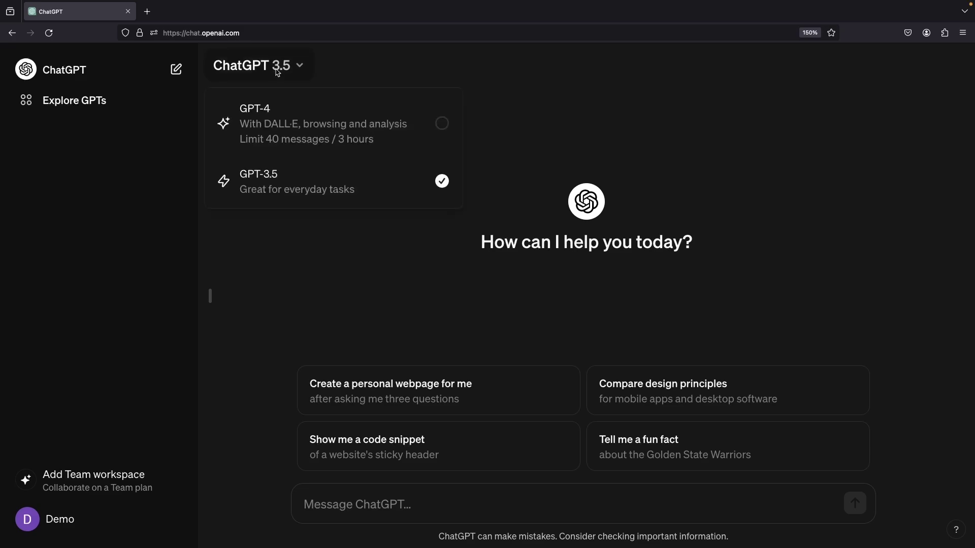
pyautogui.click(292, 128)
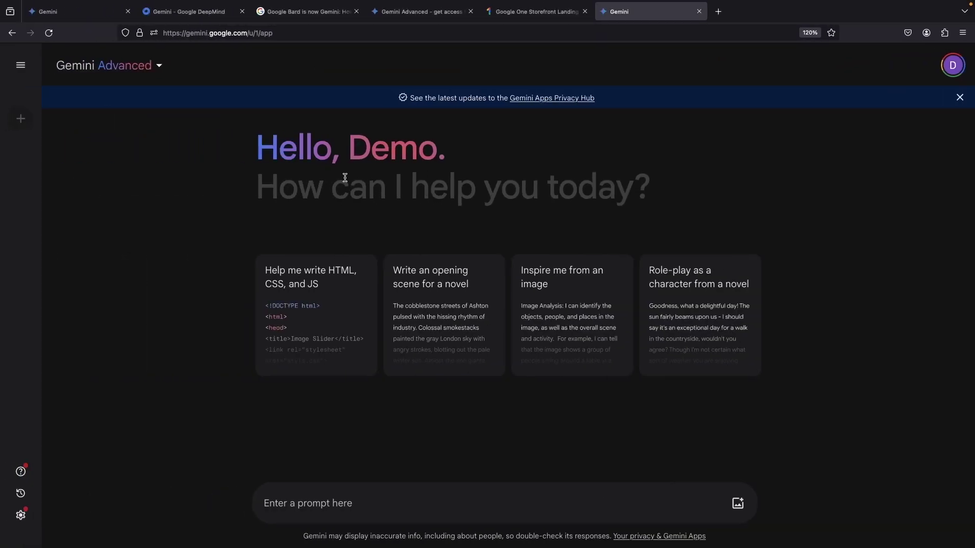
# Step: Paste the question about why we don't feel Earth's spin and orbit into Gemini Advanced and submit it
pyautogui.hotkey('ctrl', '+')
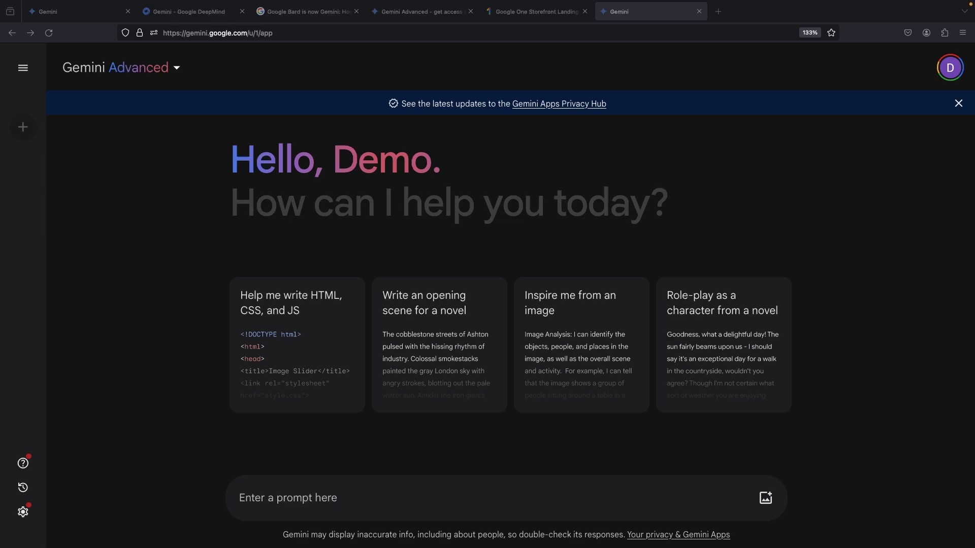
pyautogui.click(521, 503)
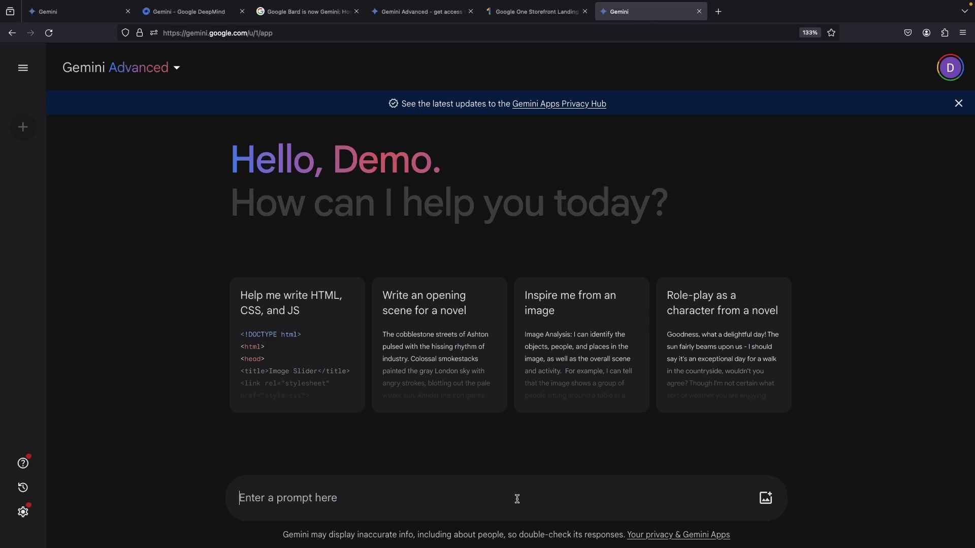
pyautogui.write("If the Earth spins on its axis and also orbits the sun, why don't we feel it moving?")
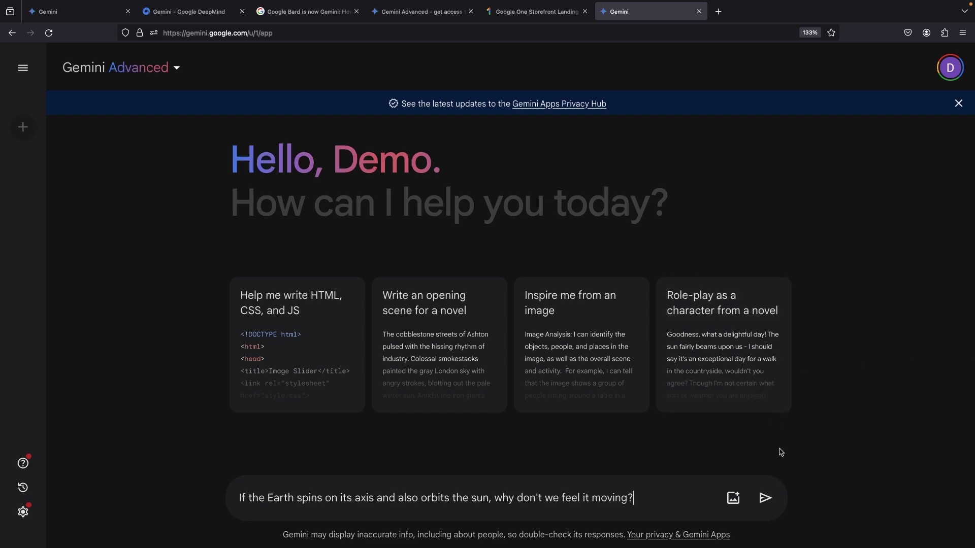
pyautogui.click(766, 499)
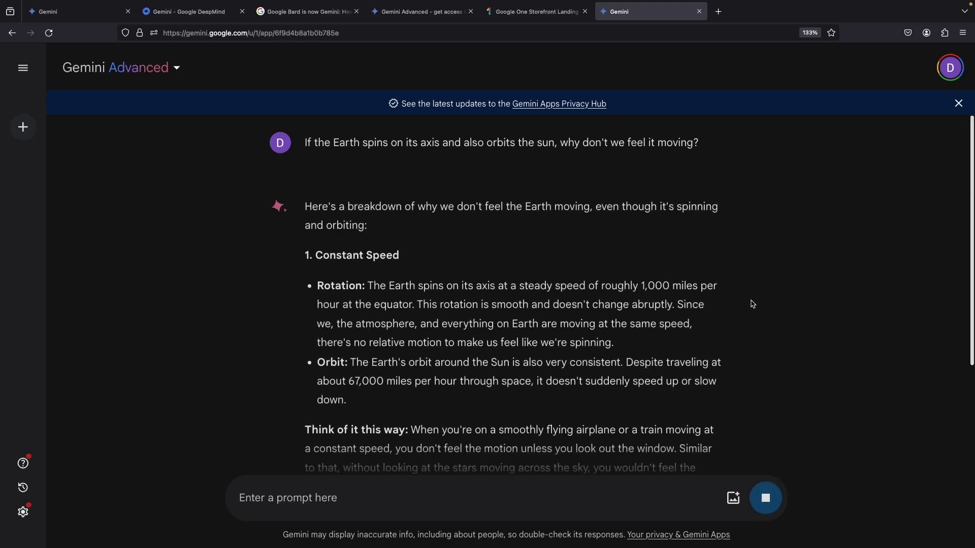
# Step: Read the double-checked Earth-motion answer and open the Understand the results explanation of highlight colours
pyautogui.scroll(-2, 752, 304)
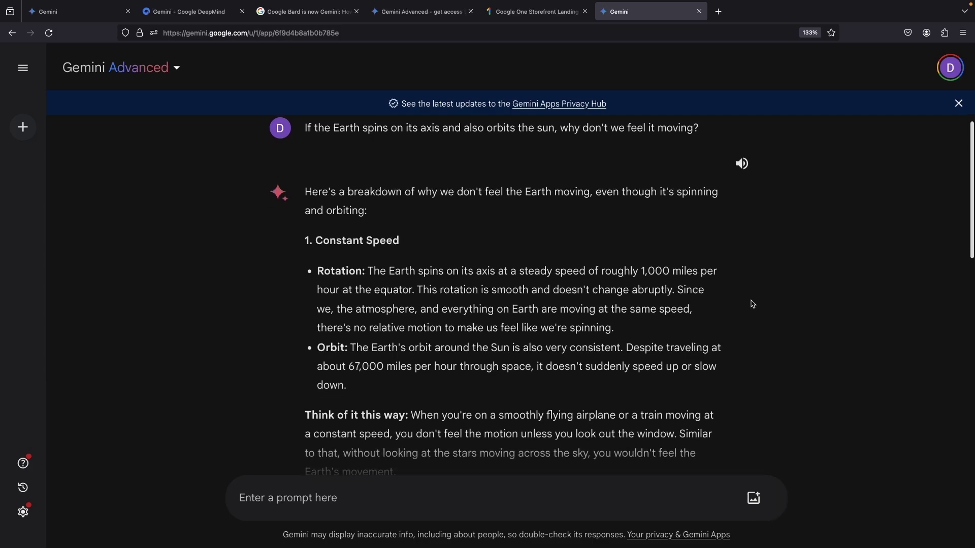
pyautogui.scroll(-2, 753, 304)
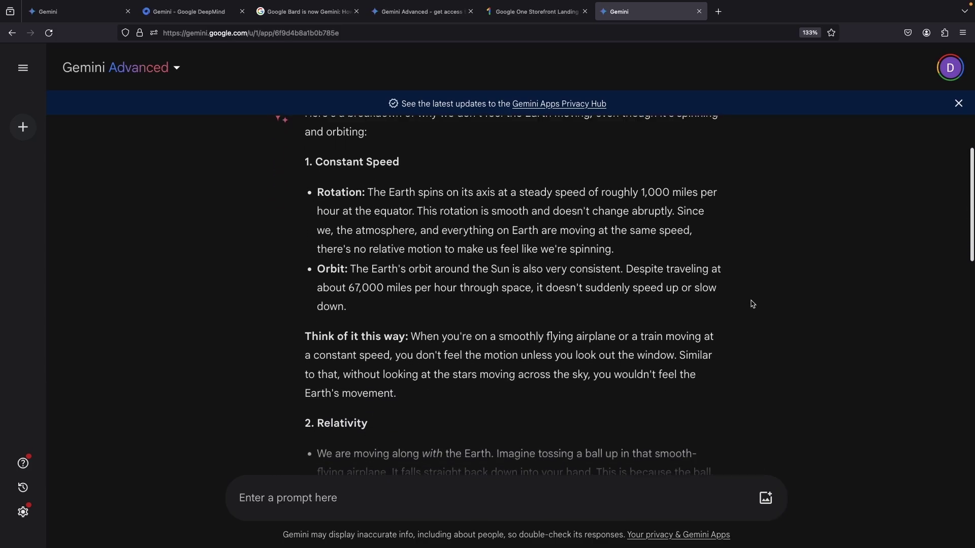
pyautogui.scroll(-1, 753, 304)
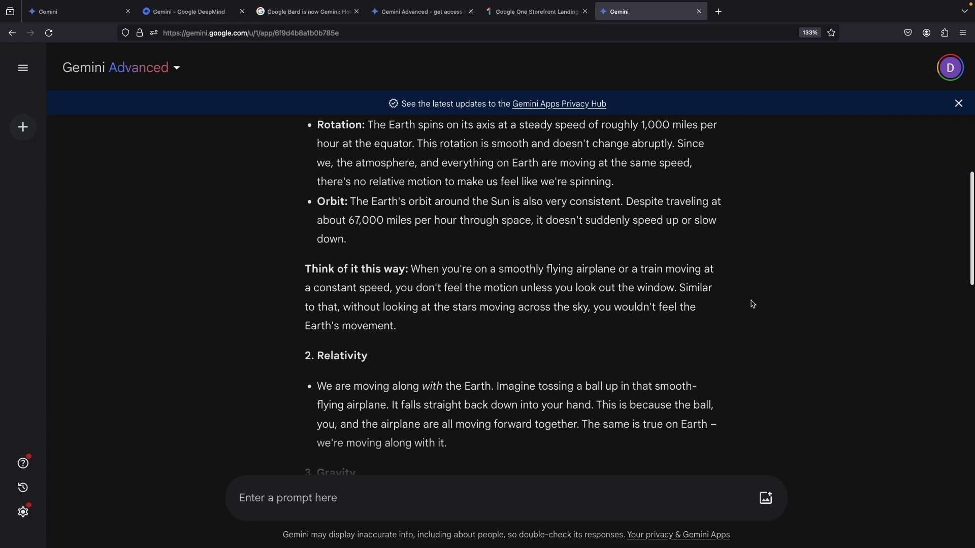
pyautogui.scroll(-1, 752, 304)
pyautogui.scroll(-2, 752, 304)
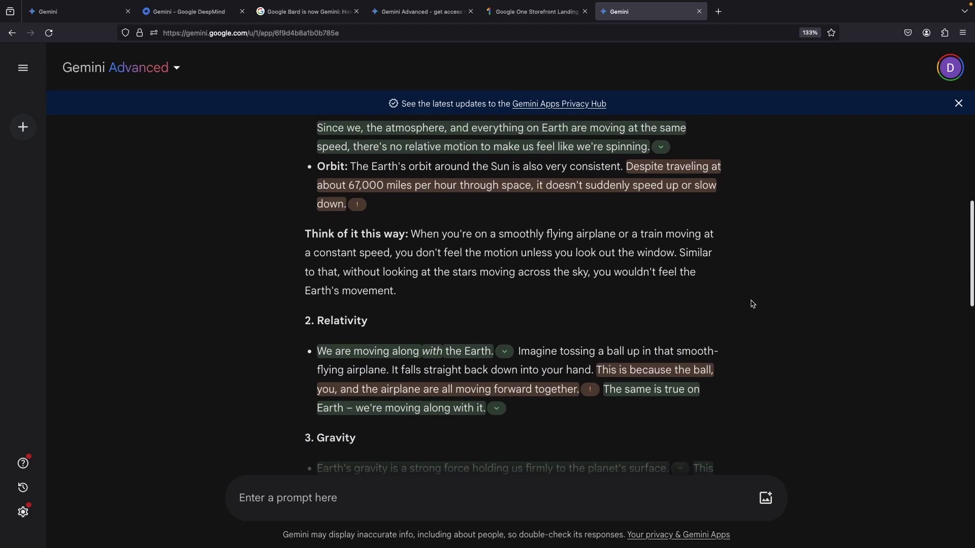
pyautogui.scroll(-1, 752, 304)
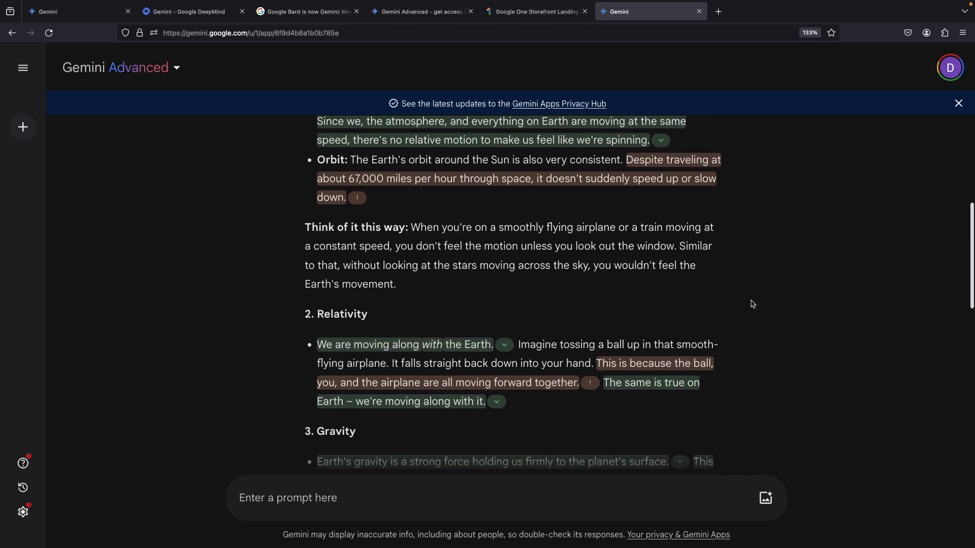
pyautogui.scroll(-2, 753, 304)
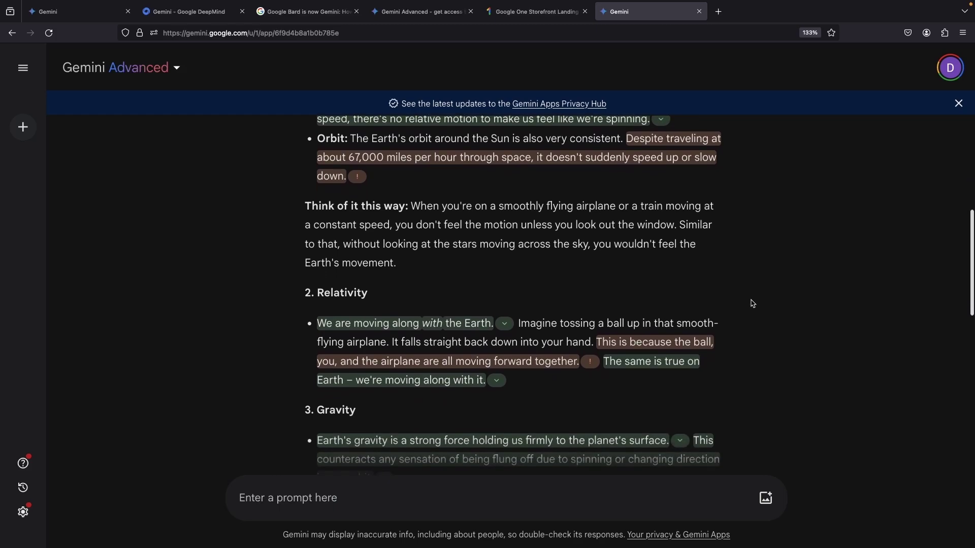
pyautogui.scroll(-3, 315, 197)
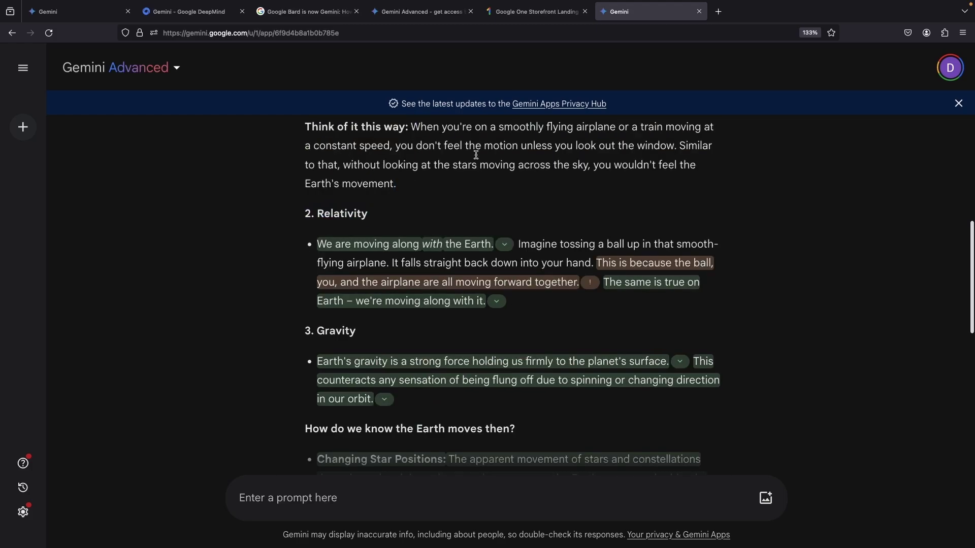
pyautogui.scroll(1, 461, 167)
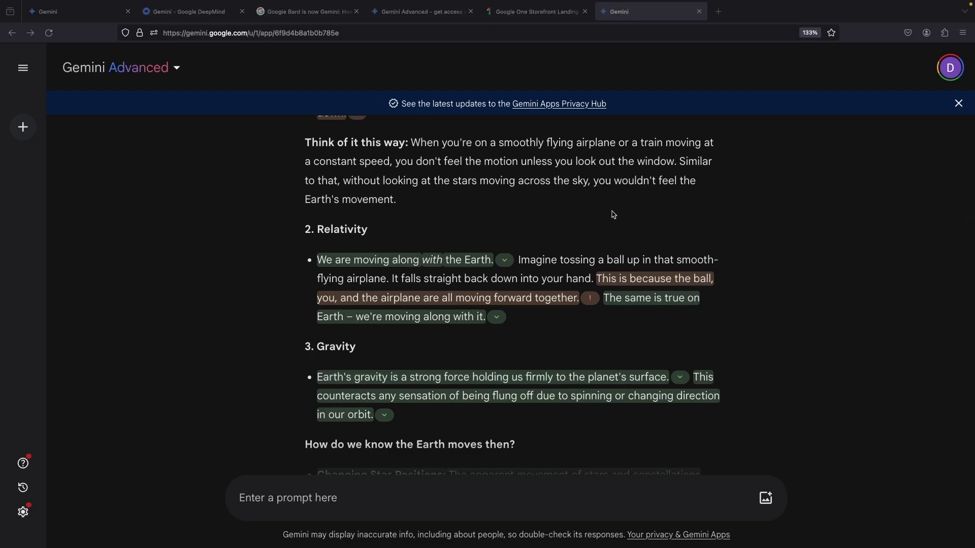
pyautogui.scroll(1, 518, 200)
pyautogui.scroll(1, 516, 229)
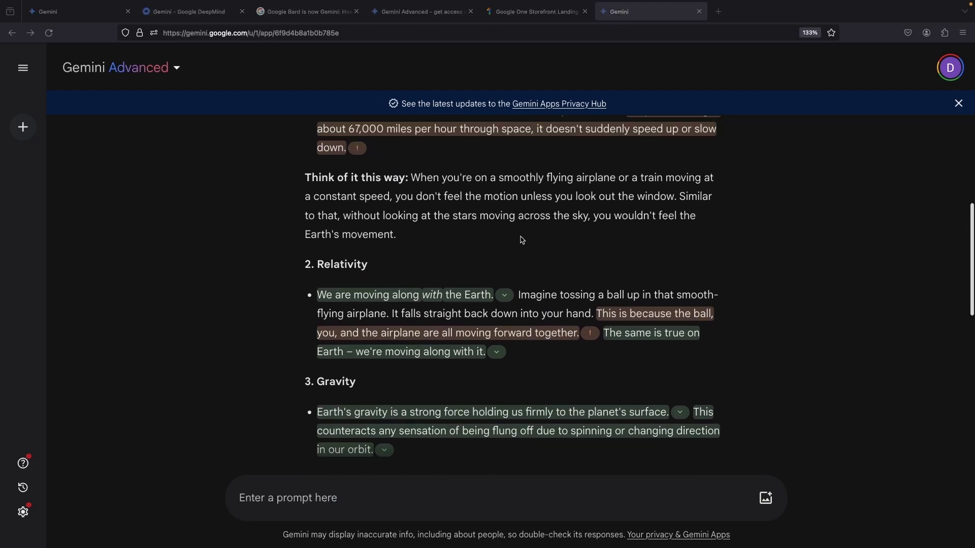
pyautogui.scroll(-3, 518, 236)
pyautogui.scroll(-5, 565, 316)
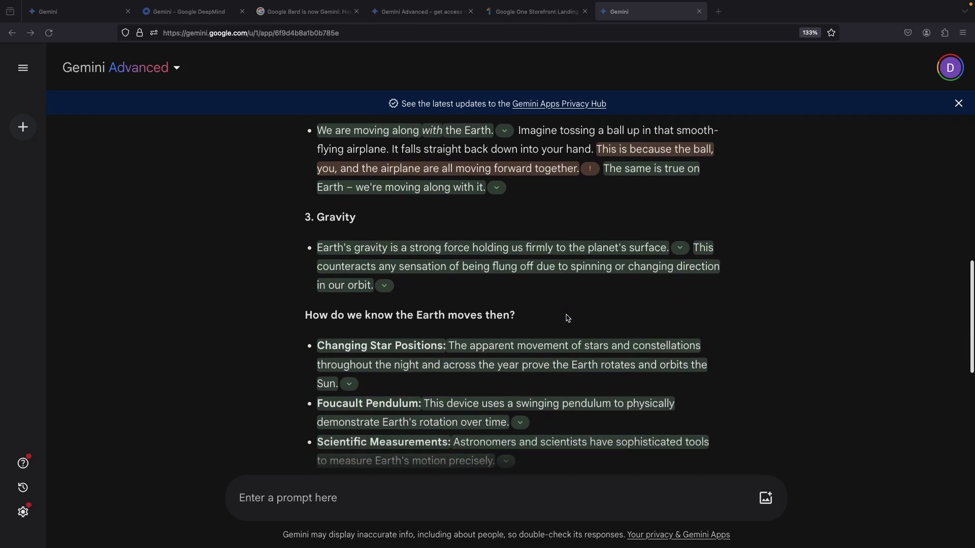
pyautogui.scroll(-4, 567, 319)
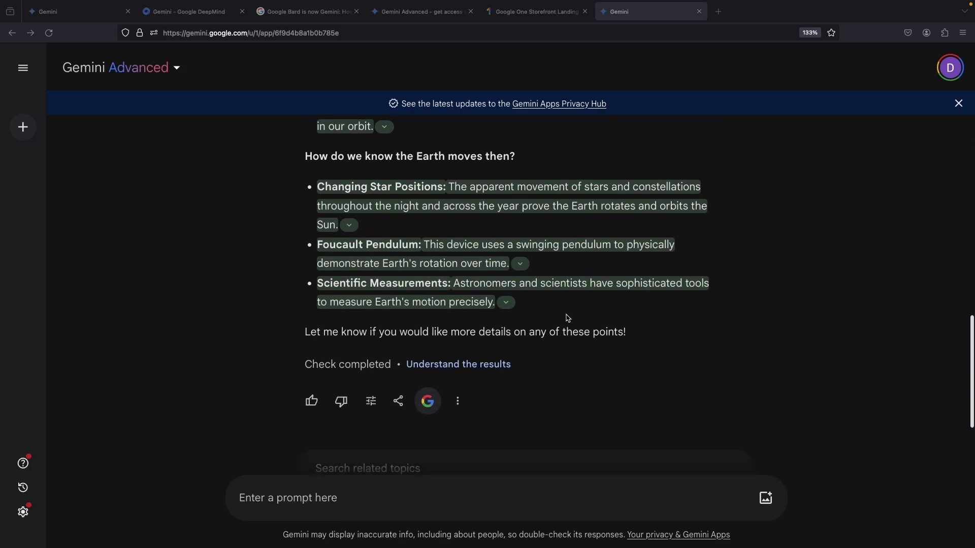
pyautogui.scroll(-3, 567, 318)
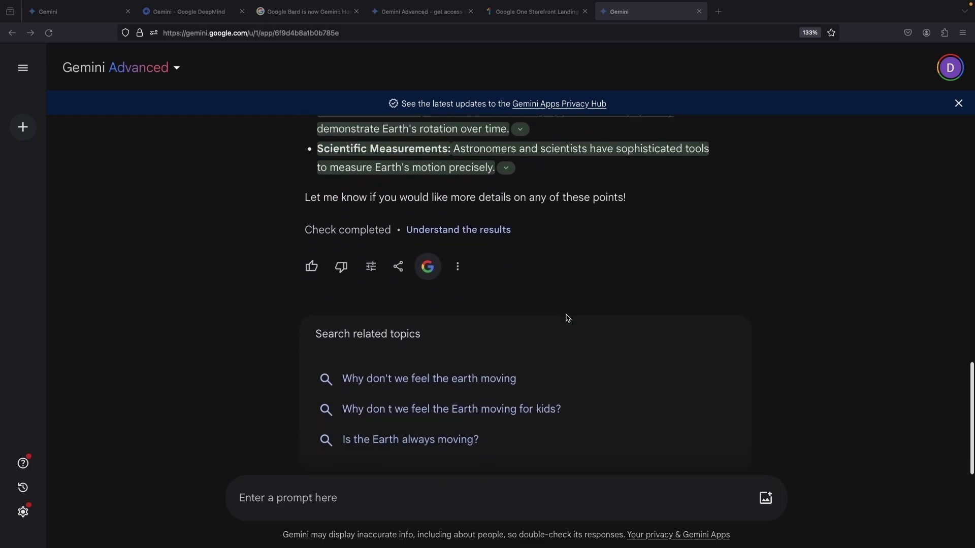
pyautogui.click(466, 232)
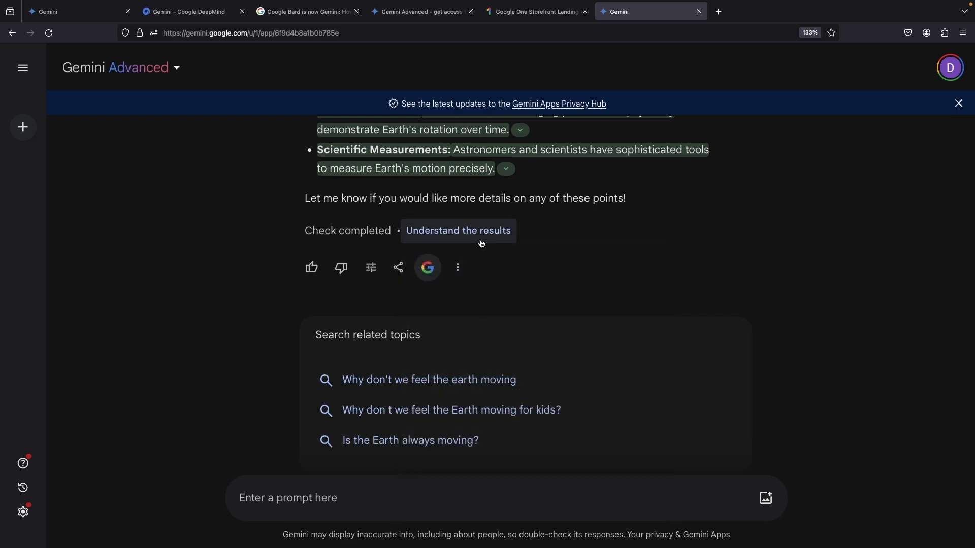
# Step: Close the highlight explanation and expand, then collapse, the web source behind the Constant Speed statement
pyautogui.moveTo(479, 236)
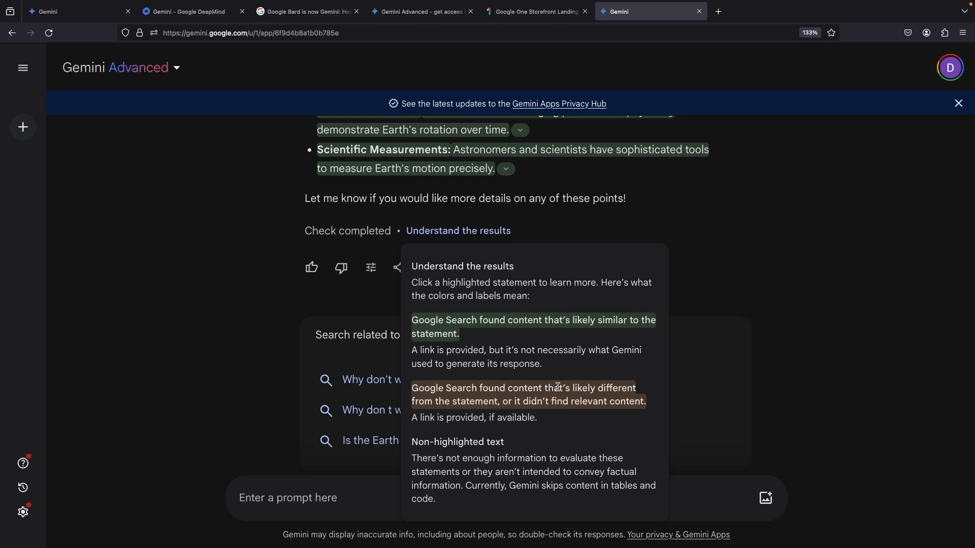
pyautogui.click(689, 285)
pyautogui.scroll(5, 690, 209)
pyautogui.scroll(6, 690, 208)
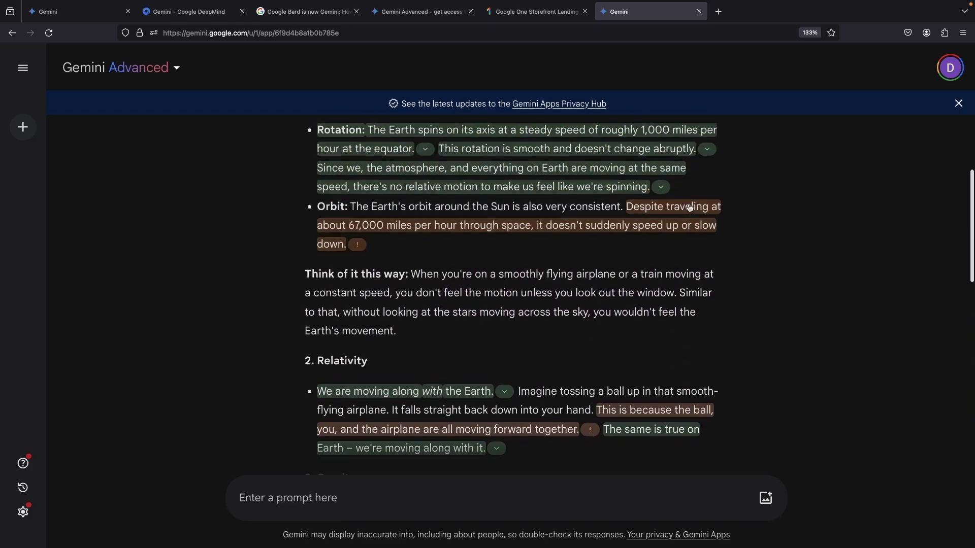
pyautogui.scroll(4, 689, 208)
pyautogui.click(408, 230)
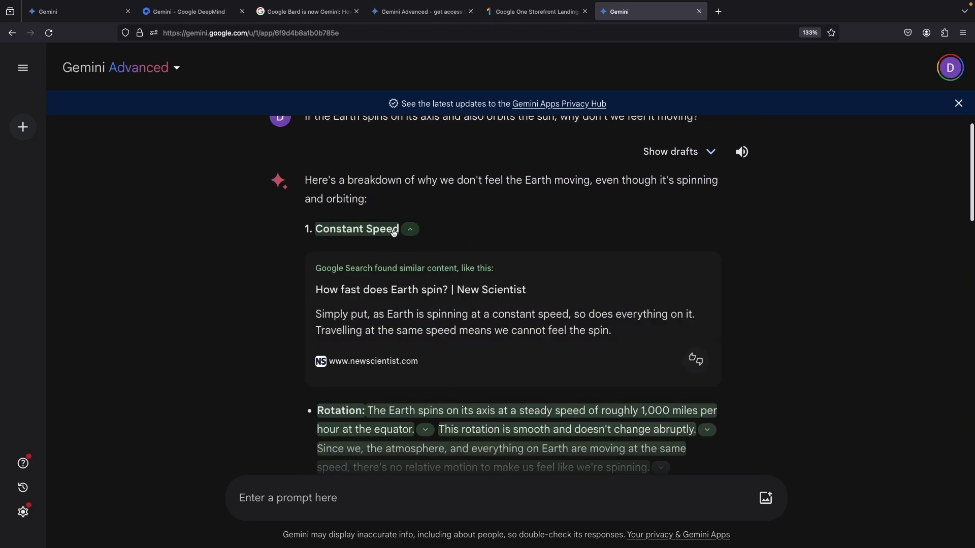
pyautogui.click(407, 230)
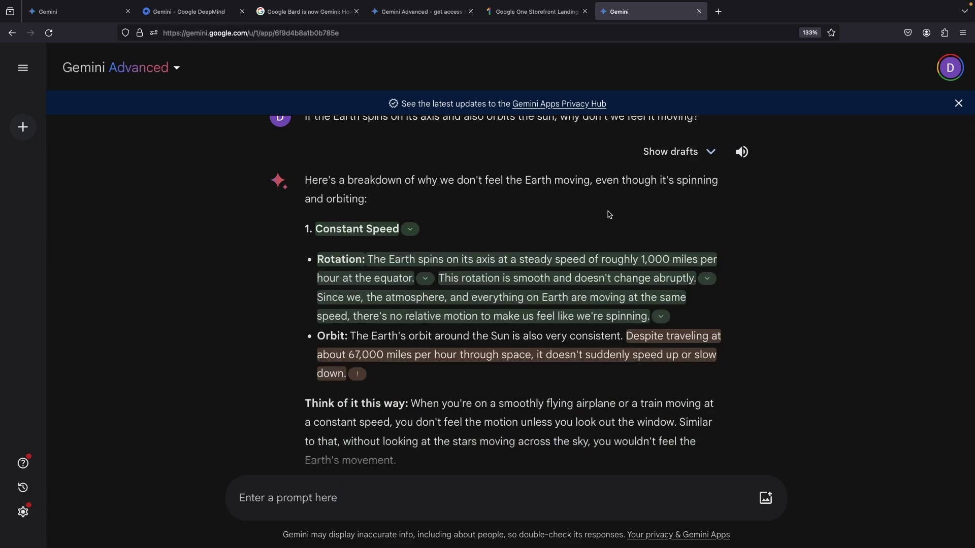
# Step: Show Gemini's drafts and scroll back to the end of the answer
pyautogui.click(693, 152)
pyautogui.scroll(-5, 679, 268)
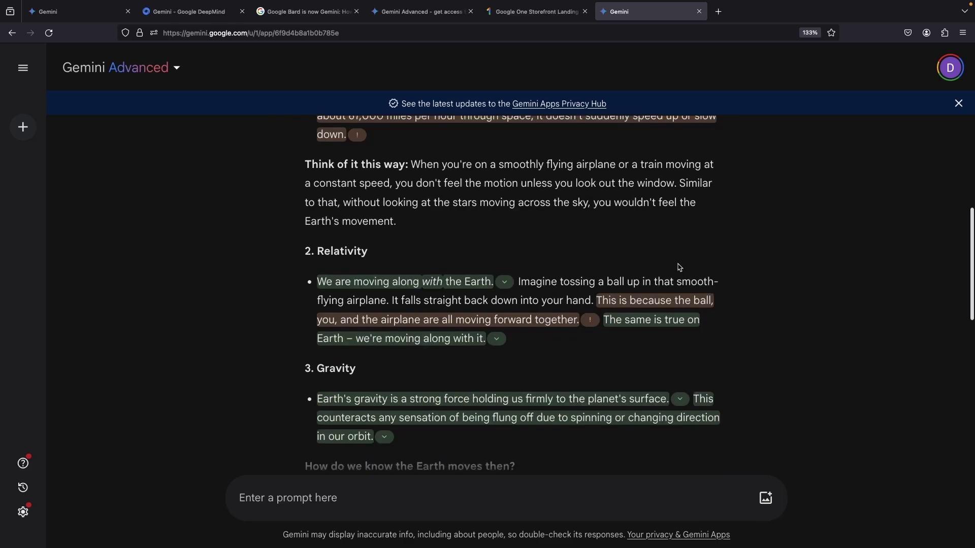
pyautogui.scroll(-6, 679, 267)
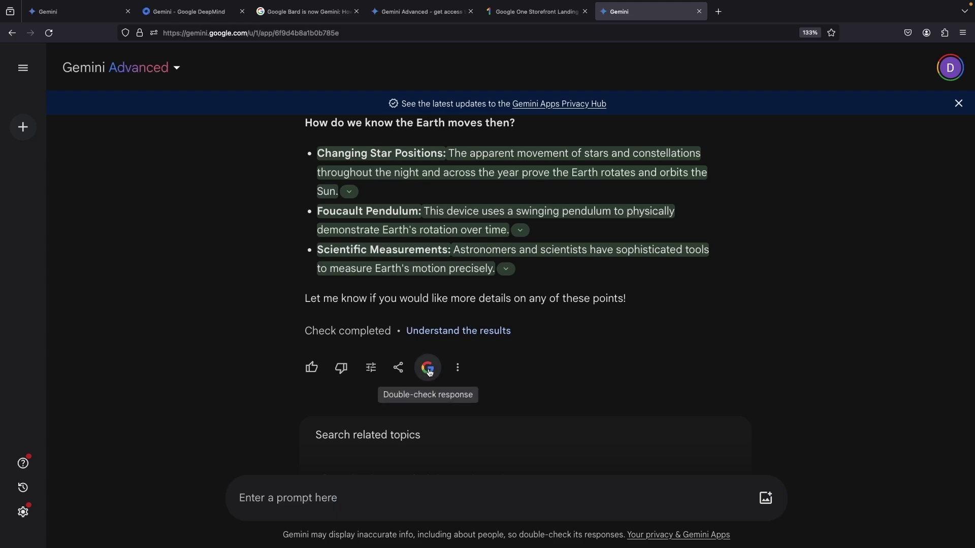
pyautogui.click(381, 371)
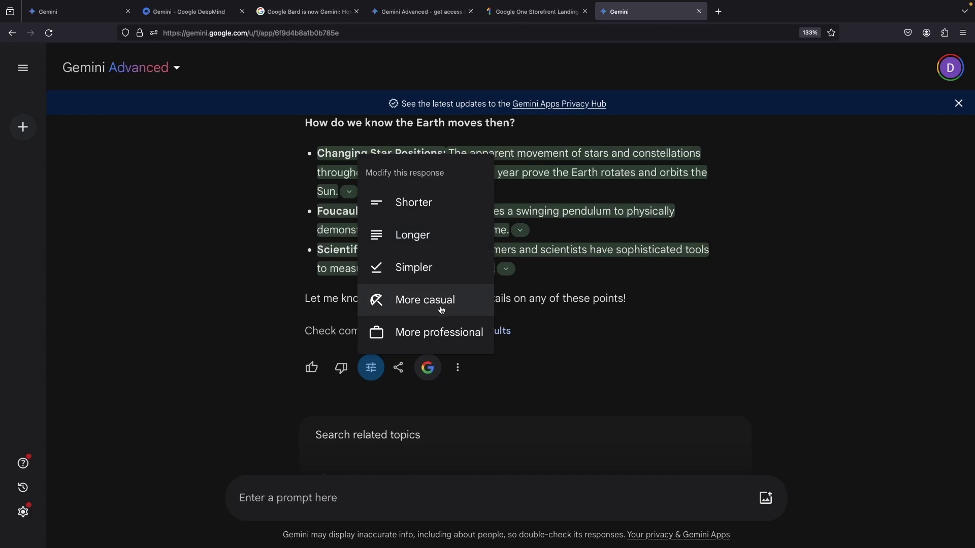
pyautogui.click(472, 384)
pyautogui.click(457, 367)
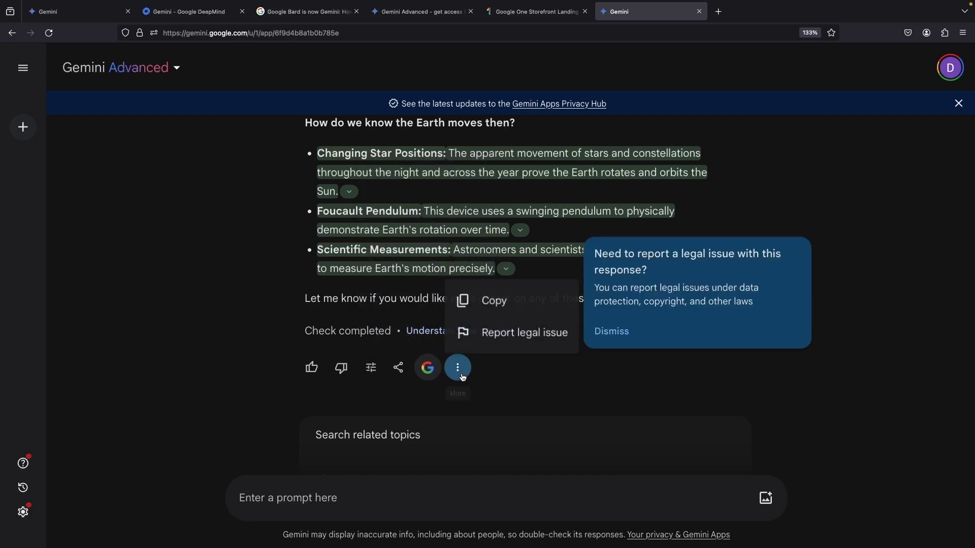
pyautogui.click(537, 367)
pyautogui.scroll(5, 587, 355)
pyautogui.scroll(6, 588, 357)
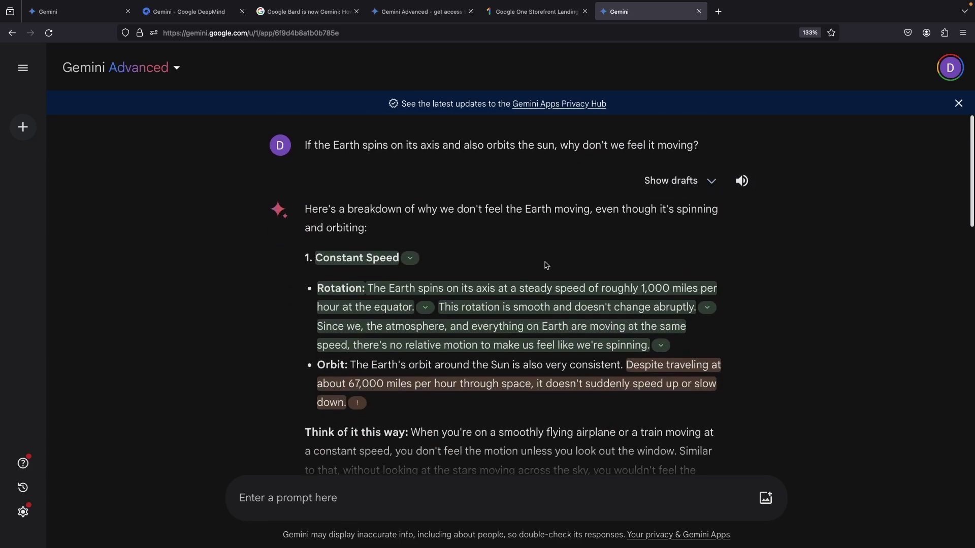
pyautogui.scroll(-10, 546, 265)
pyautogui.hotkey('ctrl', 'Right')
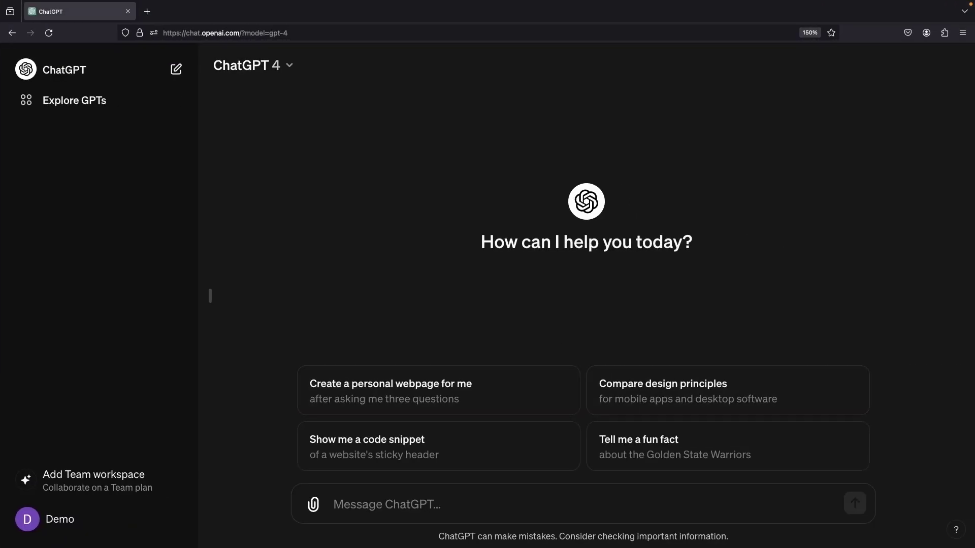
# Step: Ask ChatGPT: 'If the Earth spins on its axis and also orbits the sun, why don't we feel it moving?'
pyautogui.hotkey('ctrl', 'Left')
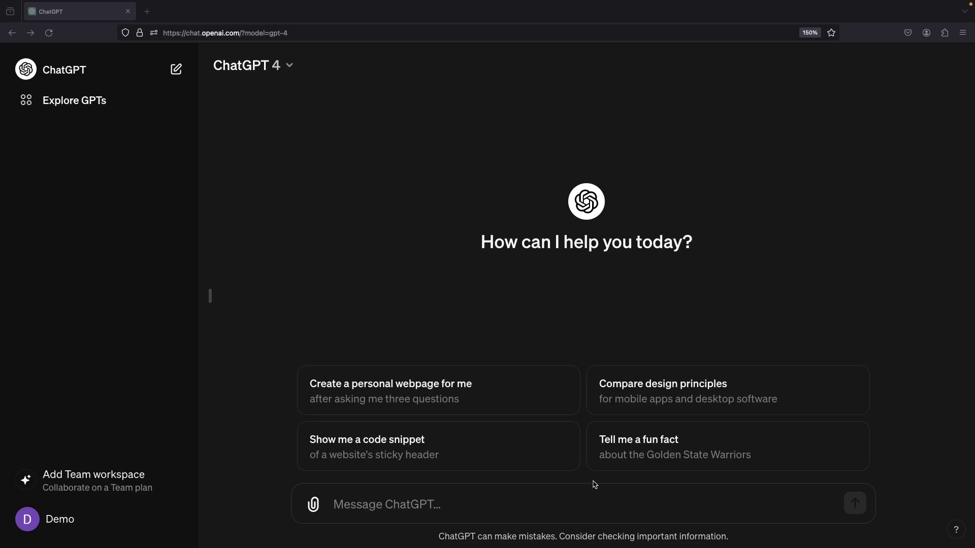
pyautogui.click(584, 492)
pyautogui.write("If the Earth spins on its axis and also orbits the sun, why don't we feel it moving?")
pyautogui.press('Return')
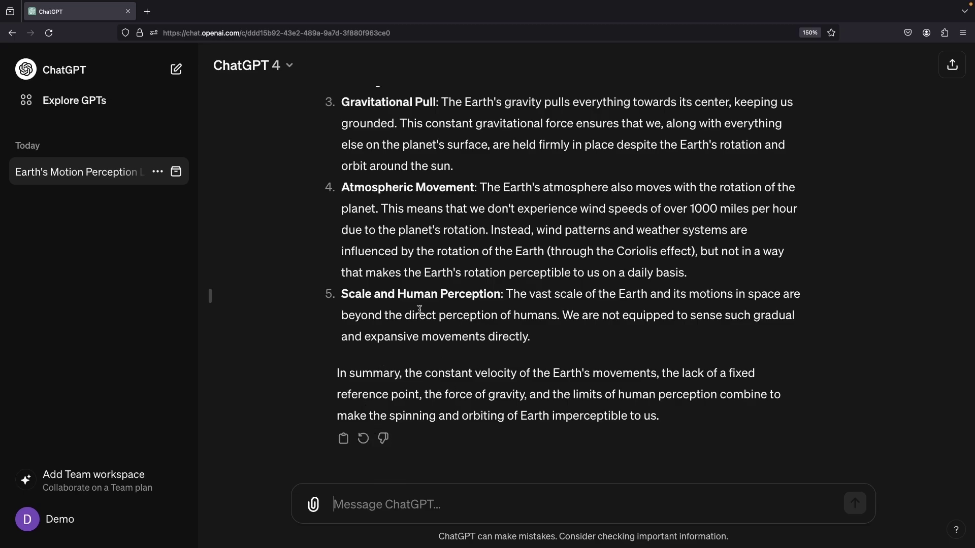
# Step: Read GPT-4's five-point reply, briefly checking Gemini's response modification options
pyautogui.scroll(10, 419, 311)
pyautogui.scroll(-10, 421, 314)
pyautogui.scroll(1, 418, 307)
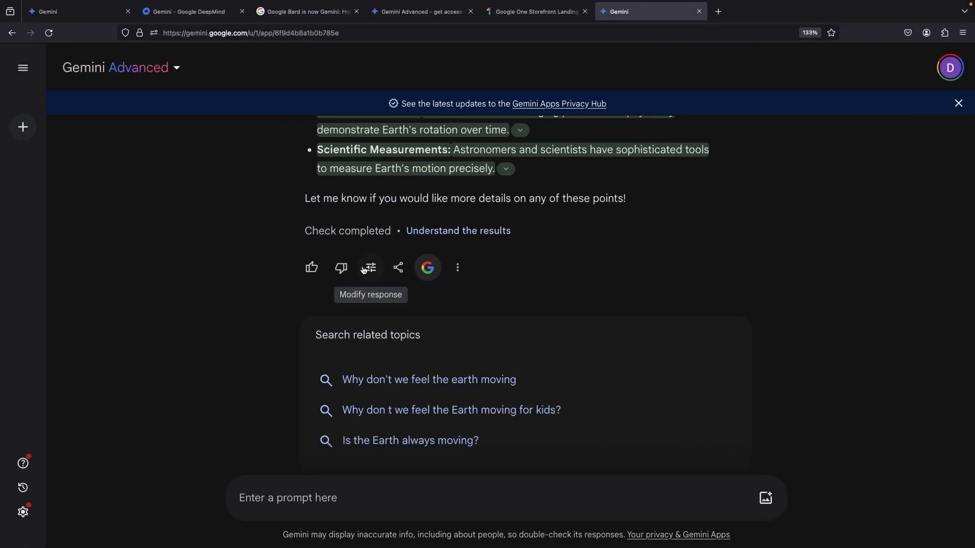
pyautogui.click(365, 269)
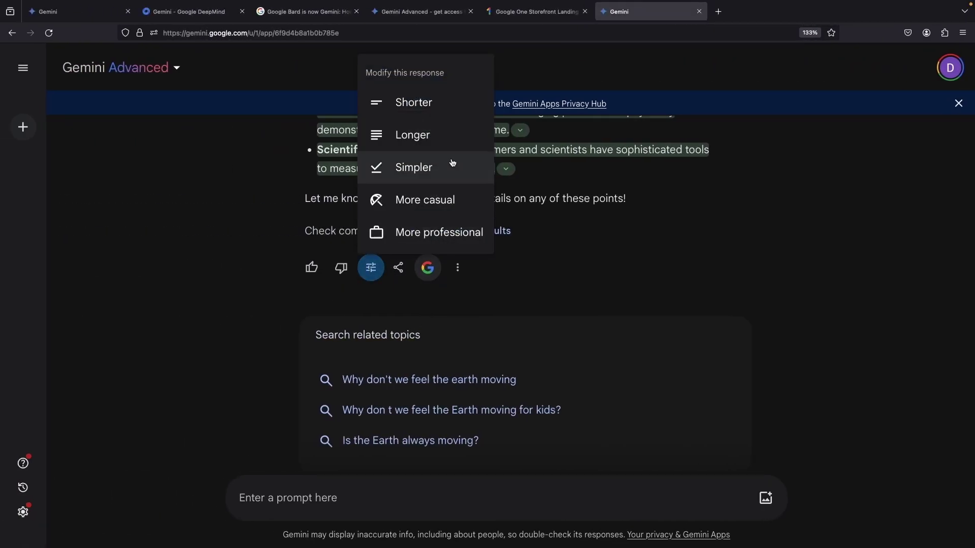
pyautogui.click(635, 265)
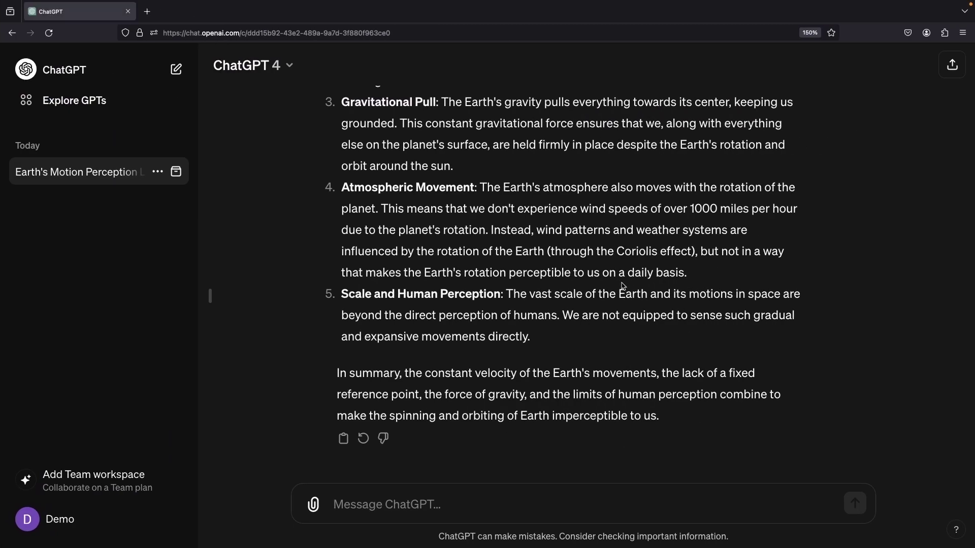
pyautogui.scroll(3, 606, 243)
pyautogui.scroll(4, 607, 241)
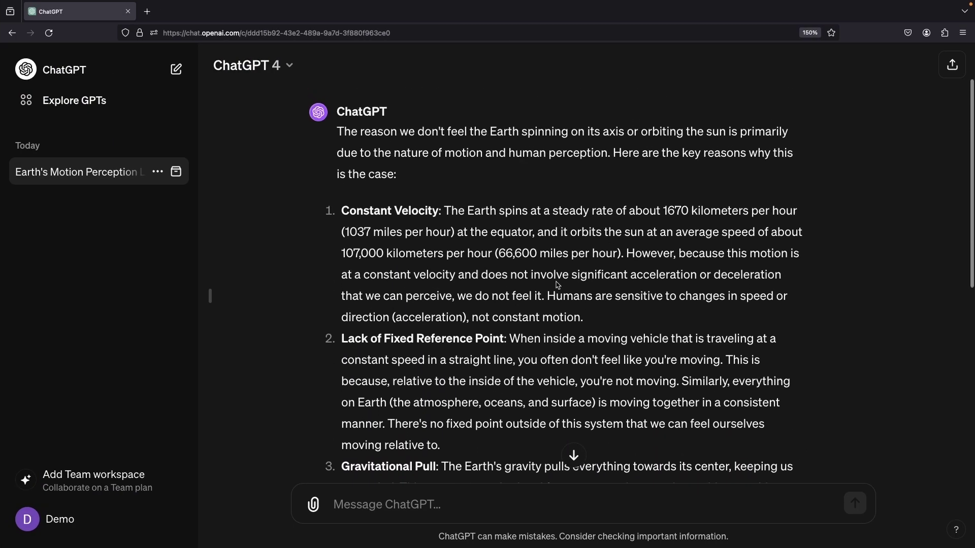
pyautogui.scroll(-6, 607, 241)
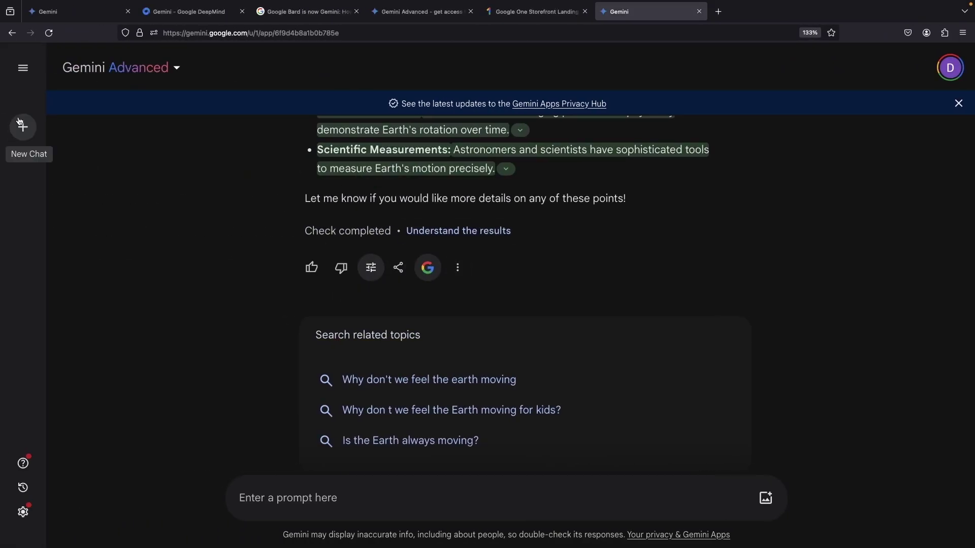
# Step: Start a new Gemini chat and submit the pasted water-drop evaporation poem prompt
pyautogui.click(23, 126)
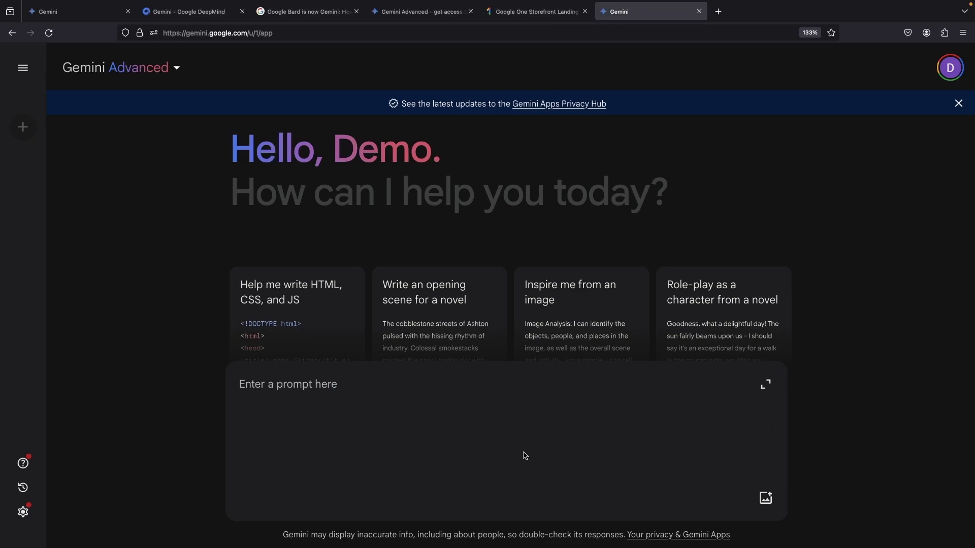
pyautogui.write('Write a short poem from the perspective of a drop of water about to evaporate.')
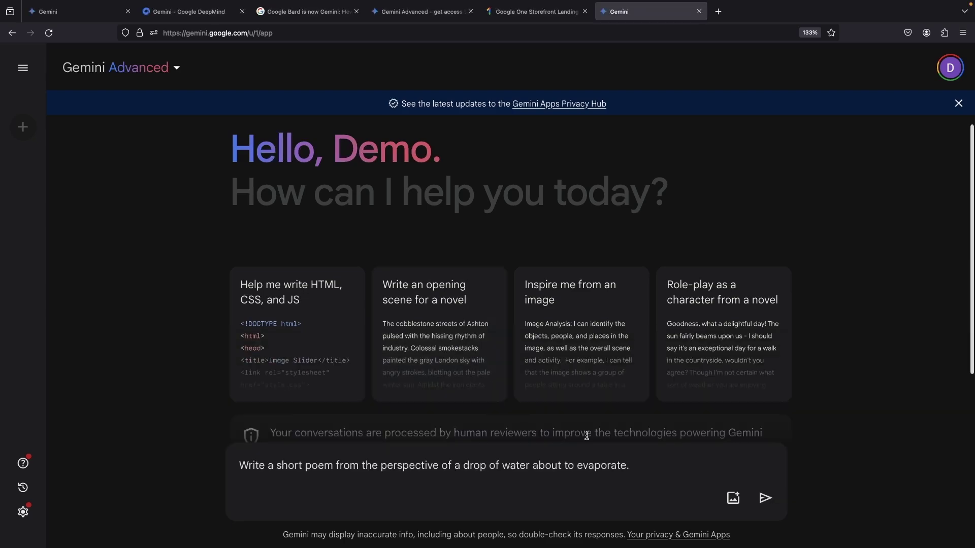
pyautogui.click(766, 500)
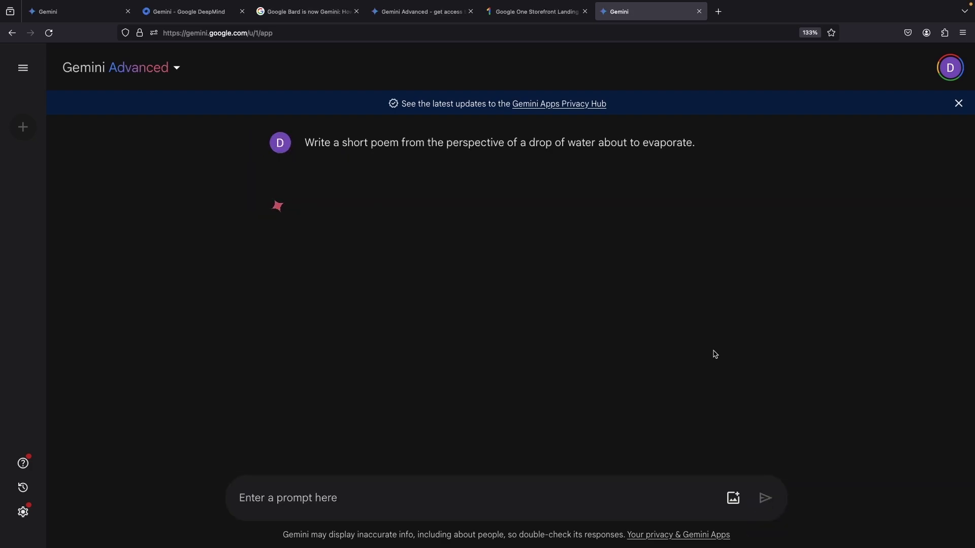
pyautogui.click(559, 146)
pyautogui.hotkey('ctrl', 'a')
pyautogui.click(620, 272)
pyautogui.scroll(-2, 620, 273)
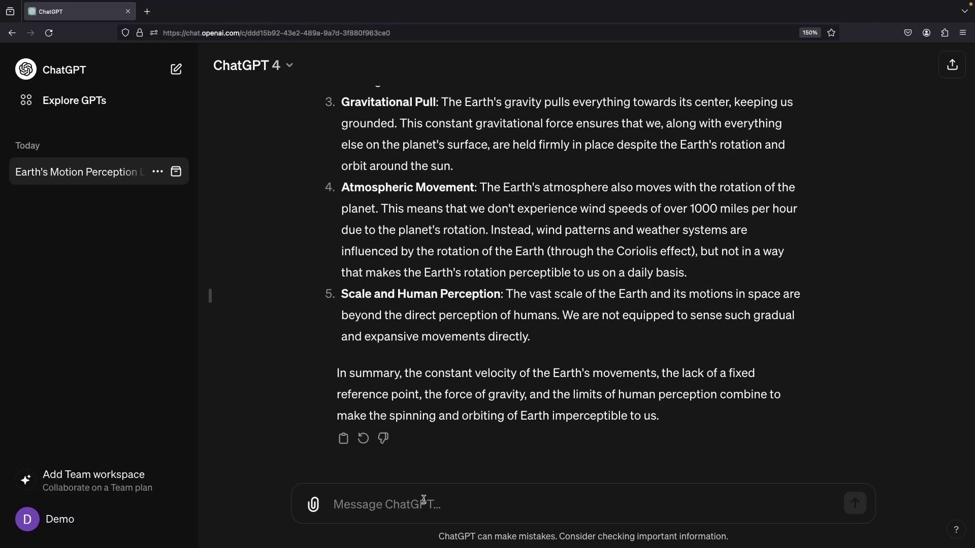
# Step: In a new ChatGPT chat, request a short poem from a water drop about to evaporate
pyautogui.click(66, 69)
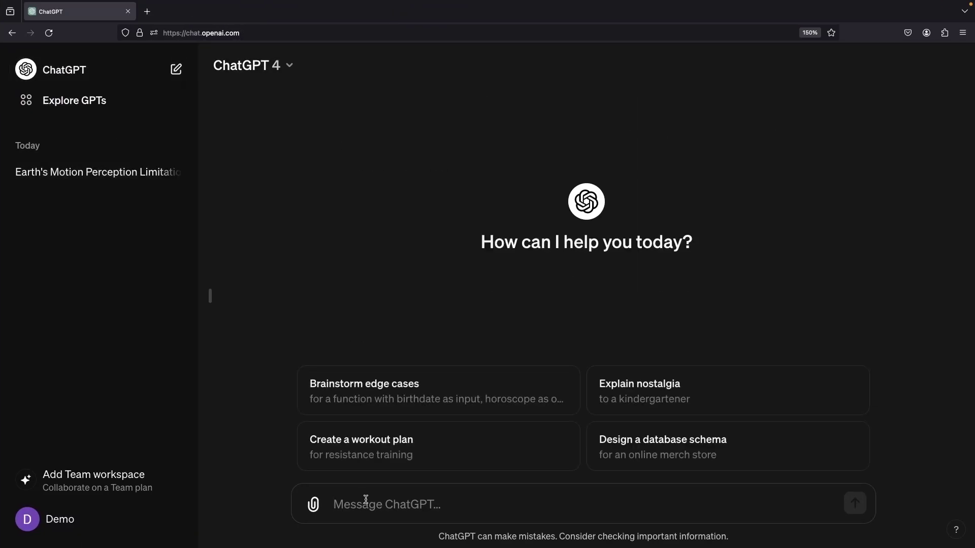
pyautogui.write('ç')
pyautogui.write('rite a short poem from the perspective of a drop of water about to evaporate.')
pyautogui.press('Return')
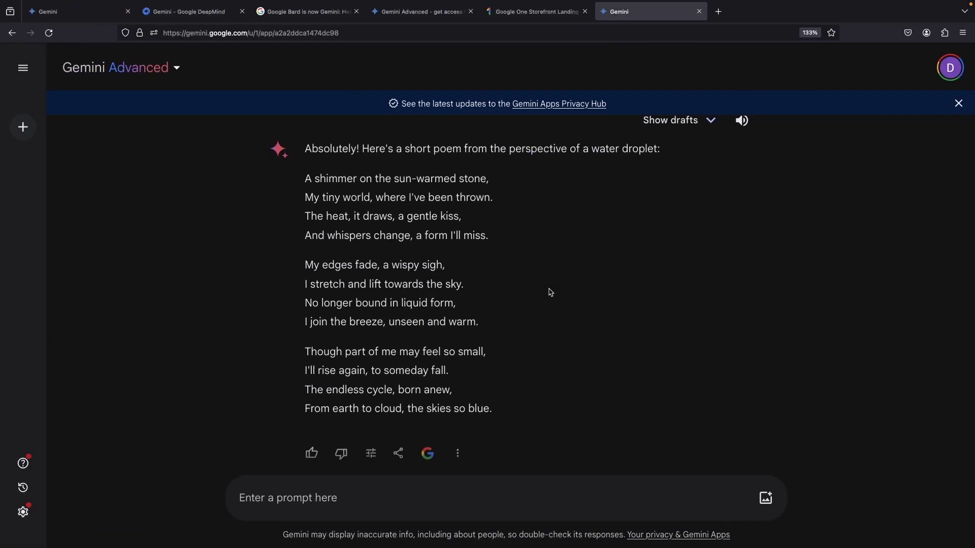
# Step: Compare GPT-4's finished poem with Gemini's, selecting the opening line of Gemini's reply
pyautogui.scroll(2, 550, 293)
pyautogui.tripleClick(372, 200)
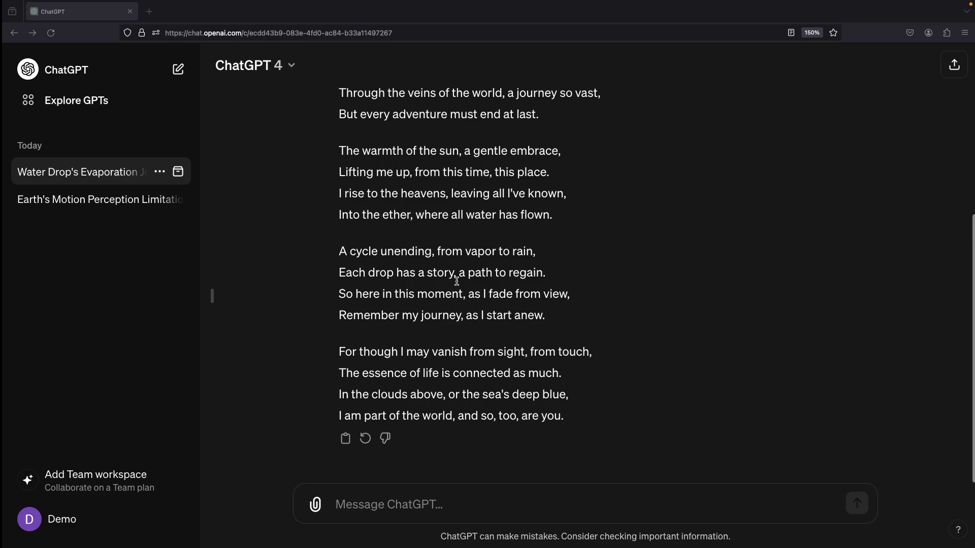
pyautogui.scroll(4, 491, 292)
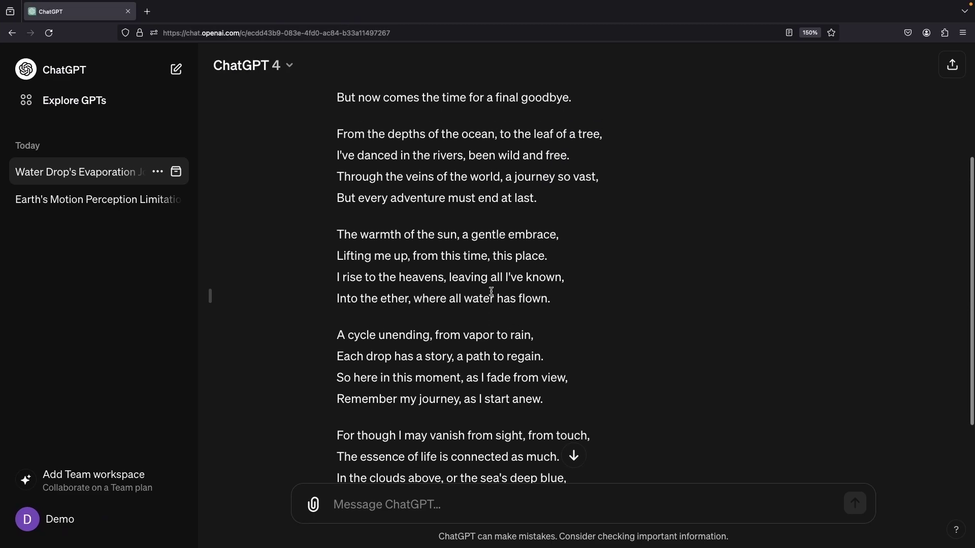
pyautogui.scroll(-3, 491, 292)
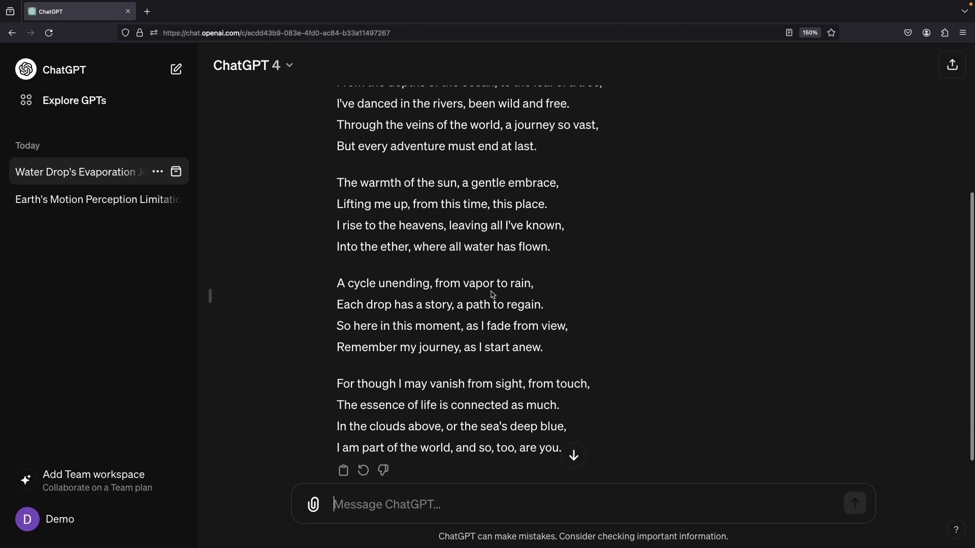
pyautogui.scroll(1, 493, 295)
pyautogui.scroll(1, 492, 295)
pyautogui.scroll(-3, 491, 294)
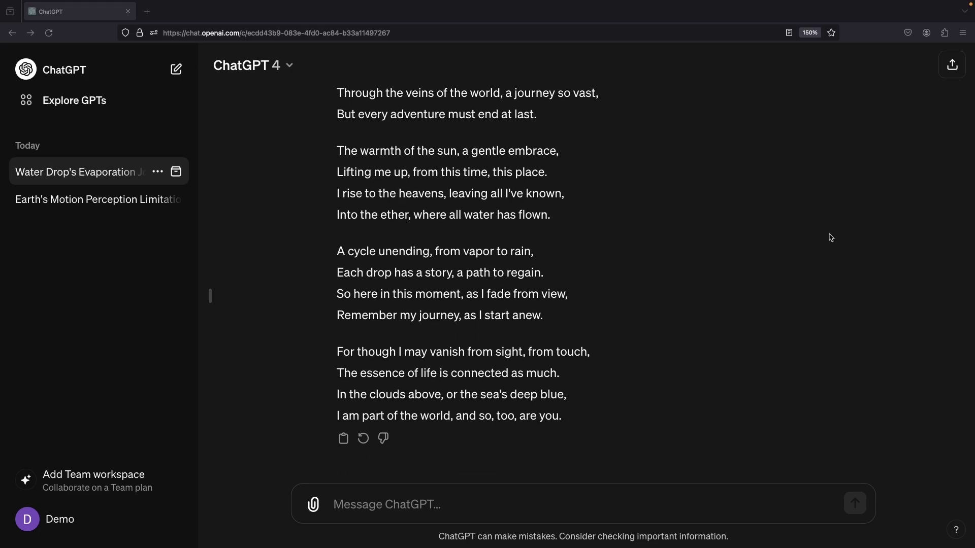
pyautogui.hotkey('ctrl', 'Left')
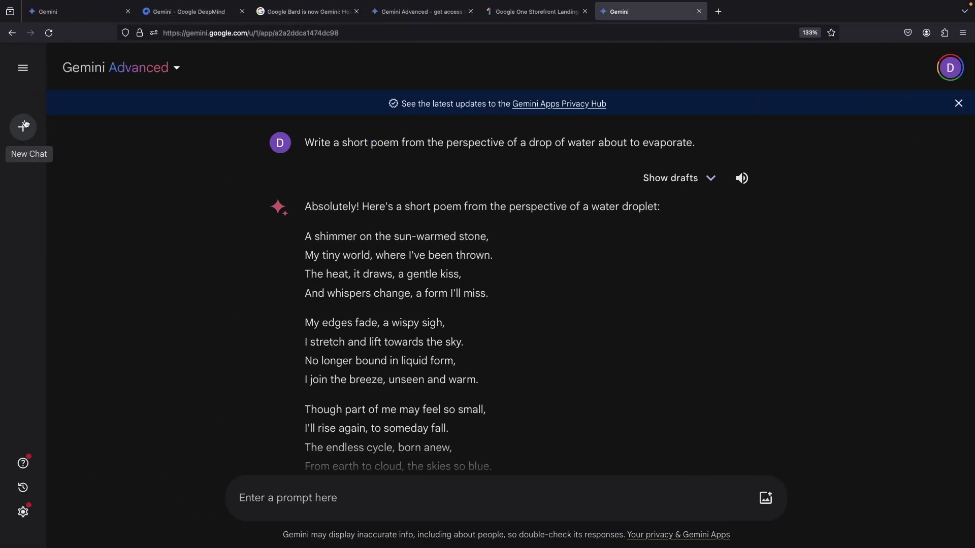
pyautogui.click(24, 125)
pyautogui.click(349, 503)
pyautogui.write('Is social media more helpful or harmful for society? Explain your reasoning.')
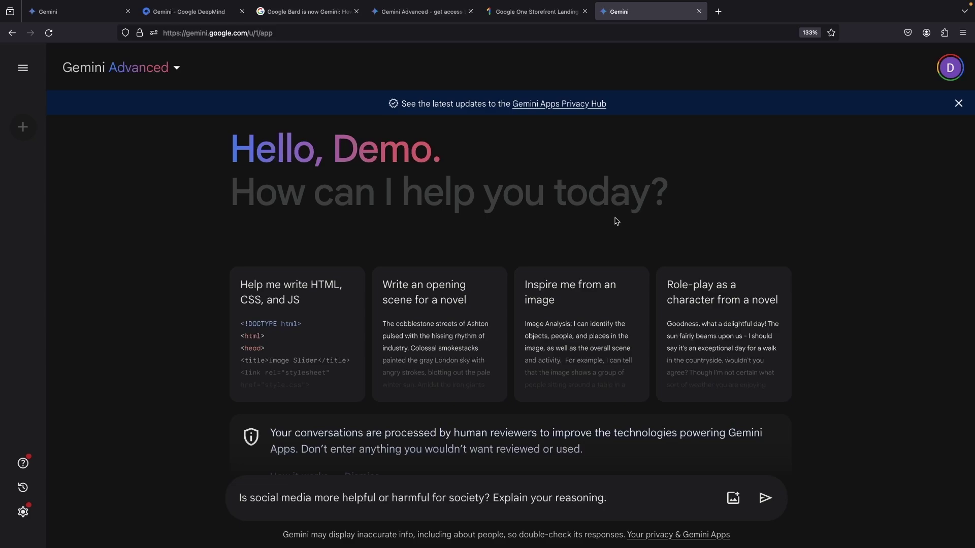
pyautogui.press('Return')
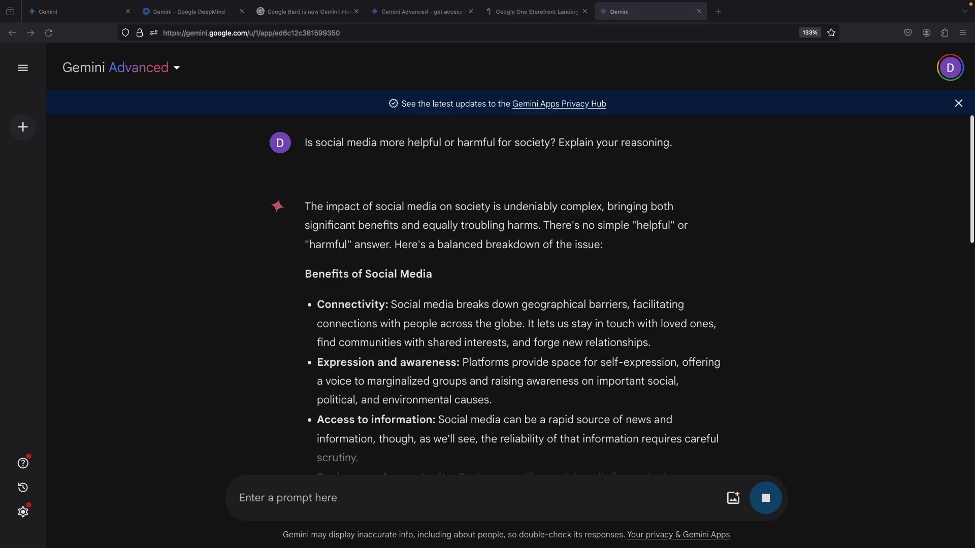
pyautogui.click(842, 333)
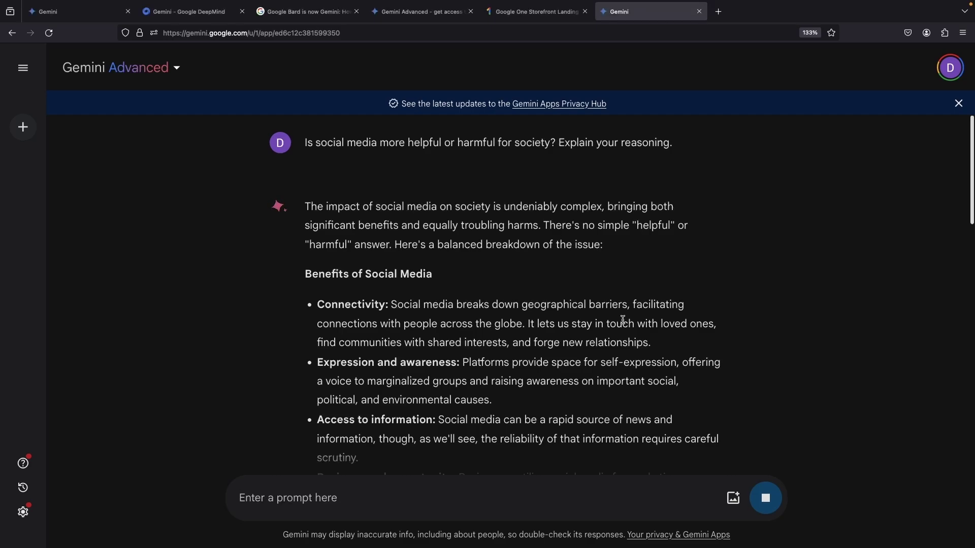
pyautogui.scroll(-3, 639, 337)
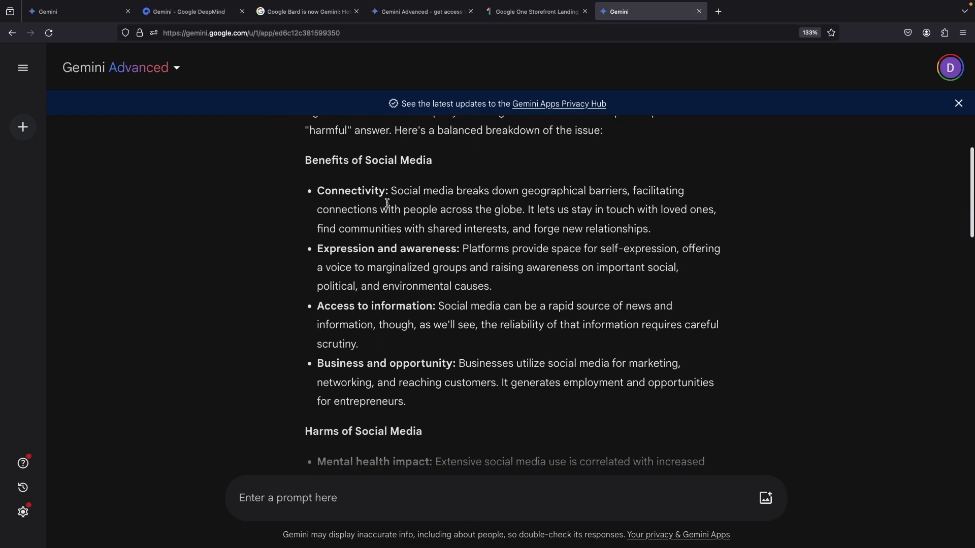
pyautogui.scroll(-3, 394, 191)
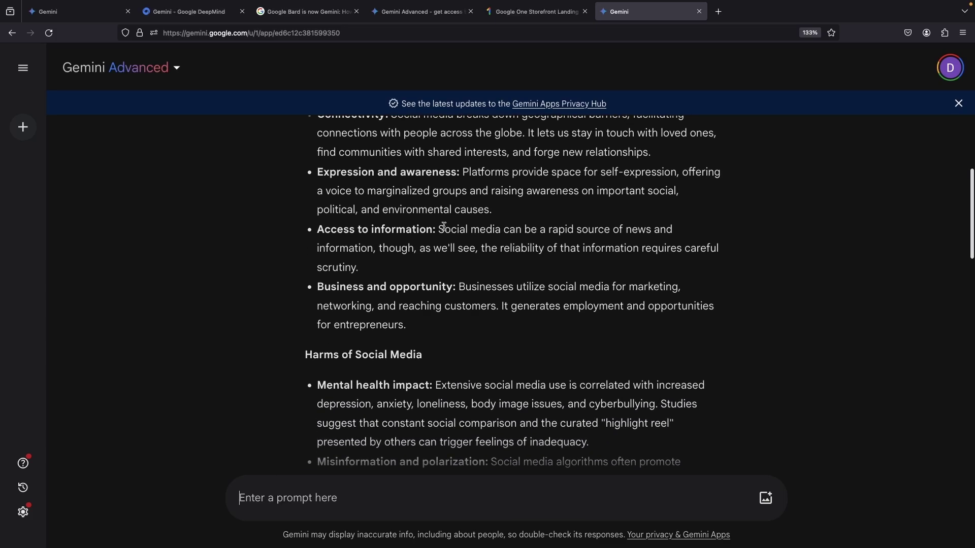
pyautogui.scroll(-2, 469, 240)
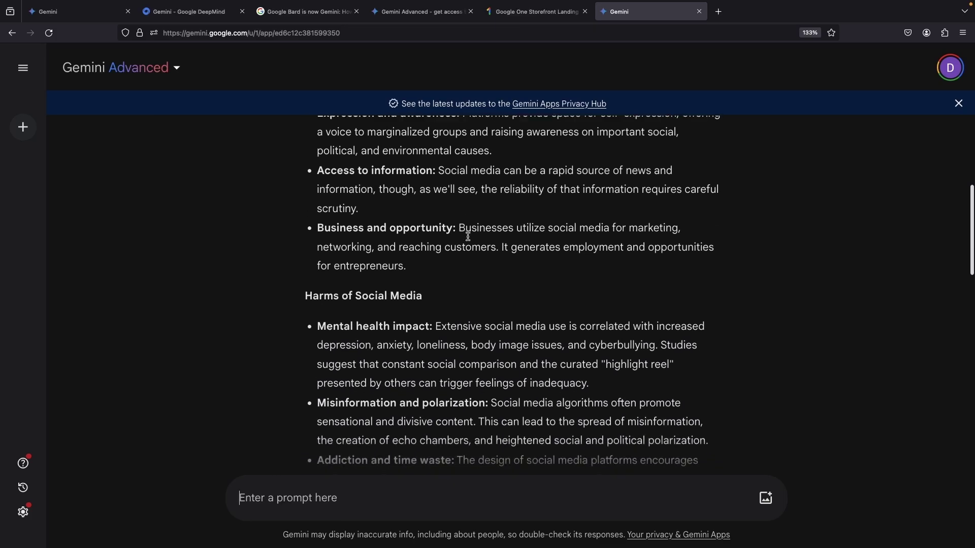
pyautogui.scroll(-5, 469, 226)
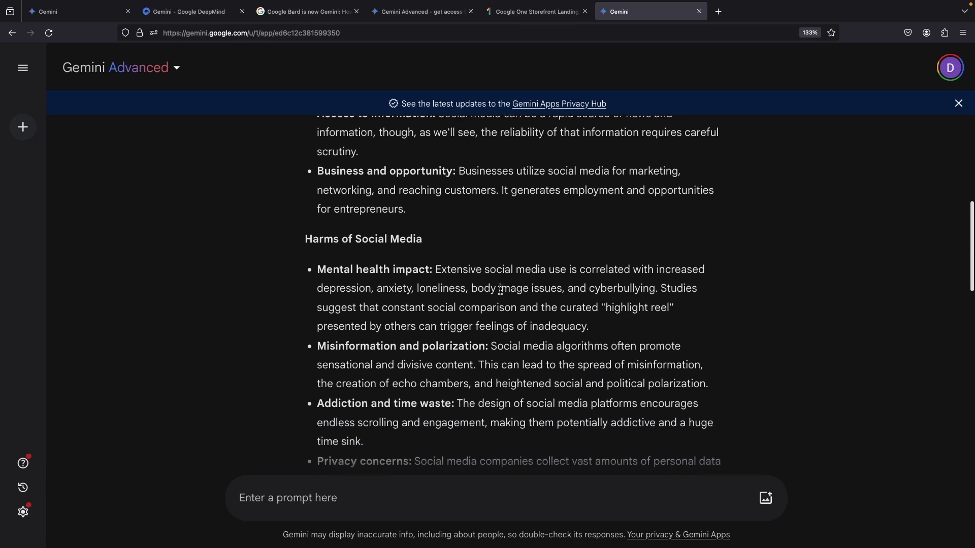
pyautogui.scroll(-1, 501, 290)
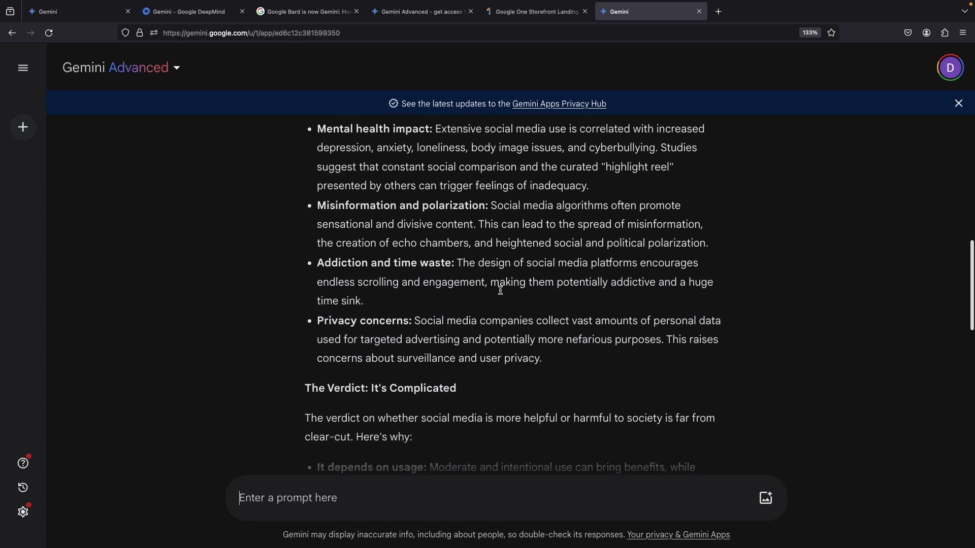
pyautogui.scroll(-2, 500, 290)
pyautogui.scroll(-4, 500, 294)
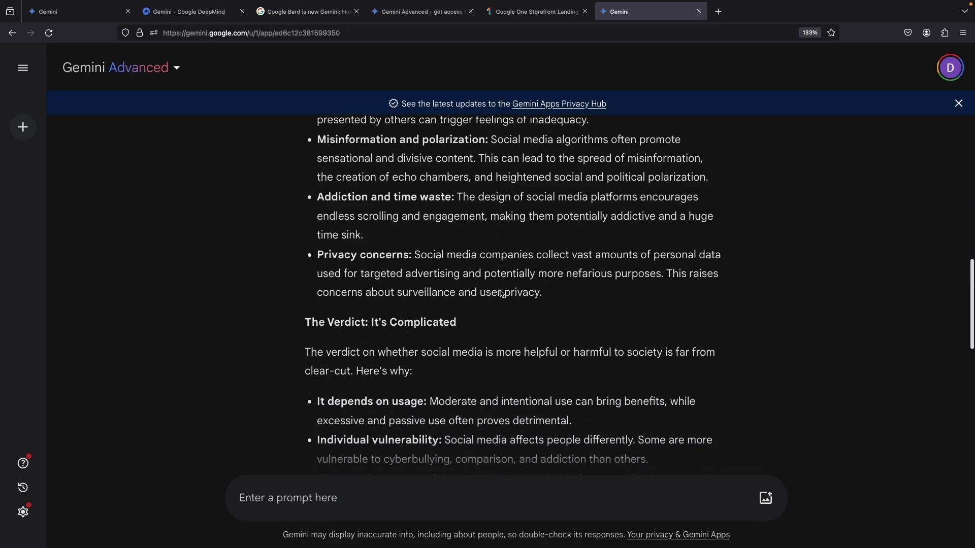
pyautogui.scroll(-4, 501, 293)
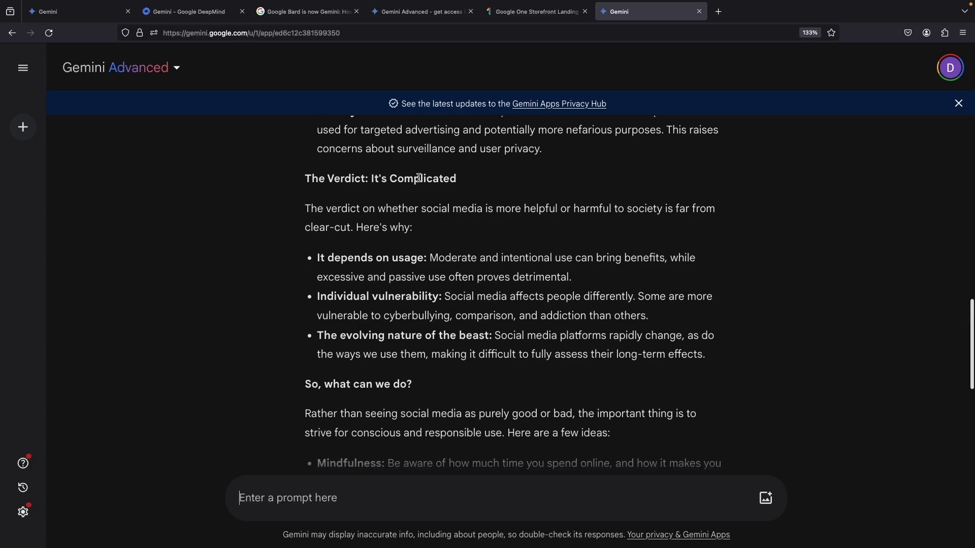
pyautogui.tripleClick(419, 181)
pyautogui.scroll(-3, 490, 297)
pyautogui.scroll(-10, 533, 319)
pyautogui.scroll(3, 541, 254)
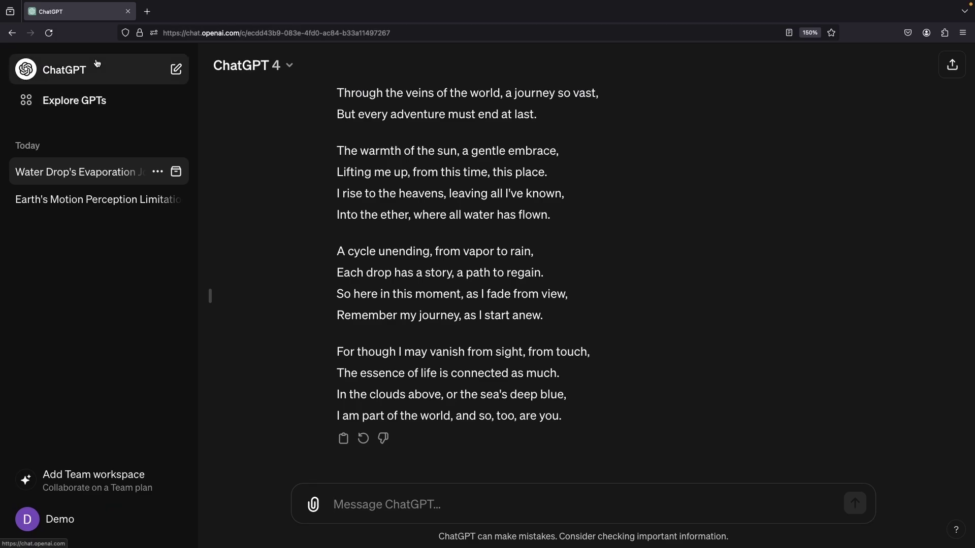
# Step: In a new ChatGPT chat, paste and send the social media helpful-or-harmful question
pyautogui.click(127, 67)
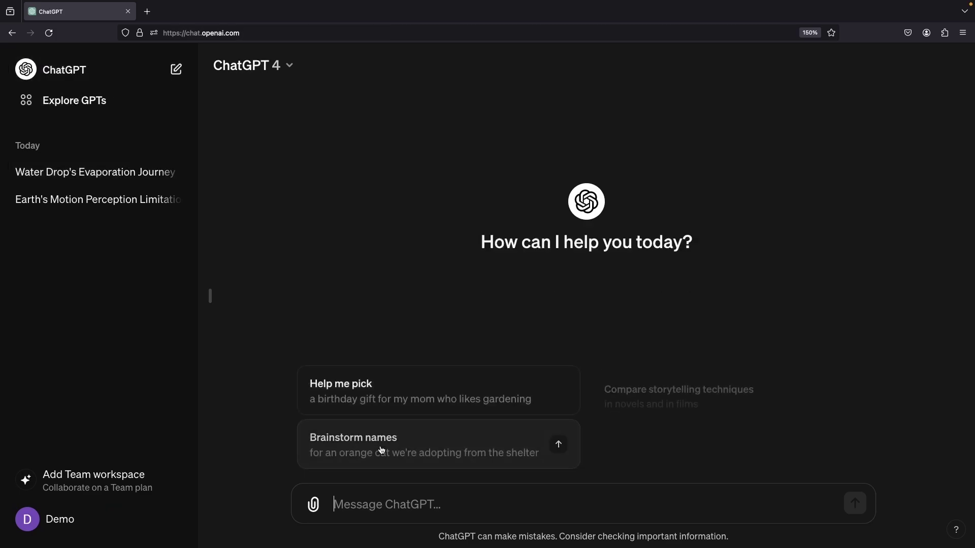
pyautogui.write('Is social media more helpful or harmful for society? Explain your reasoning.')
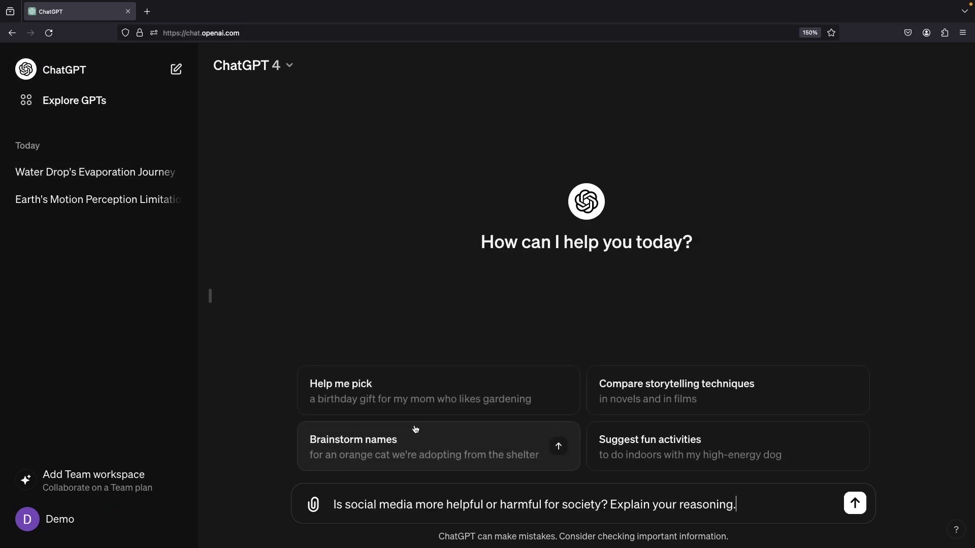
pyautogui.press('Return')
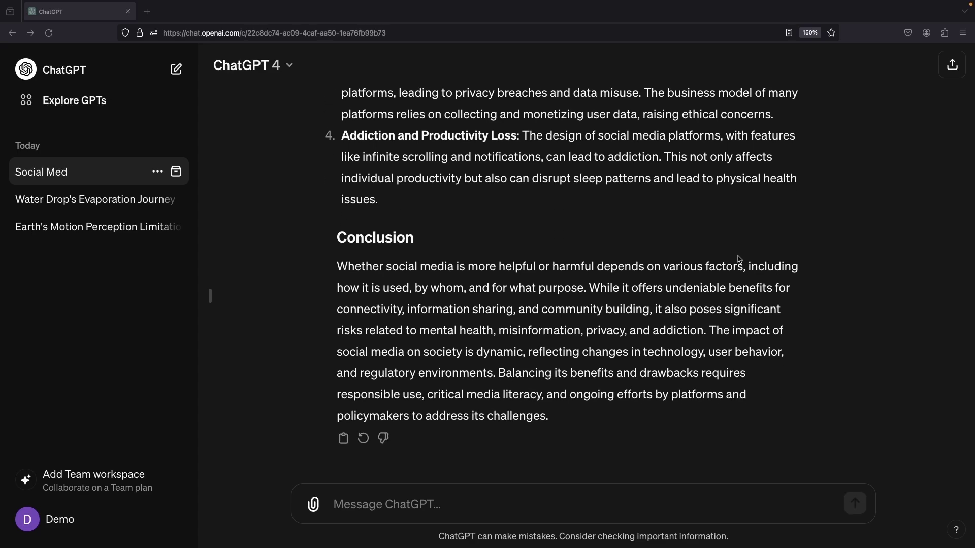
pyautogui.scroll(10, 739, 322)
pyautogui.scroll(1, 738, 323)
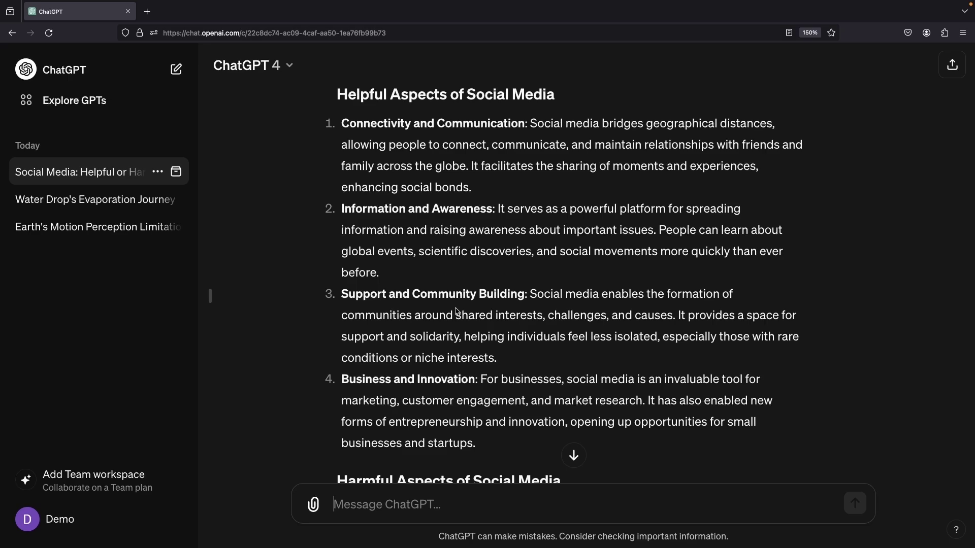
pyautogui.scroll(-2, 478, 376)
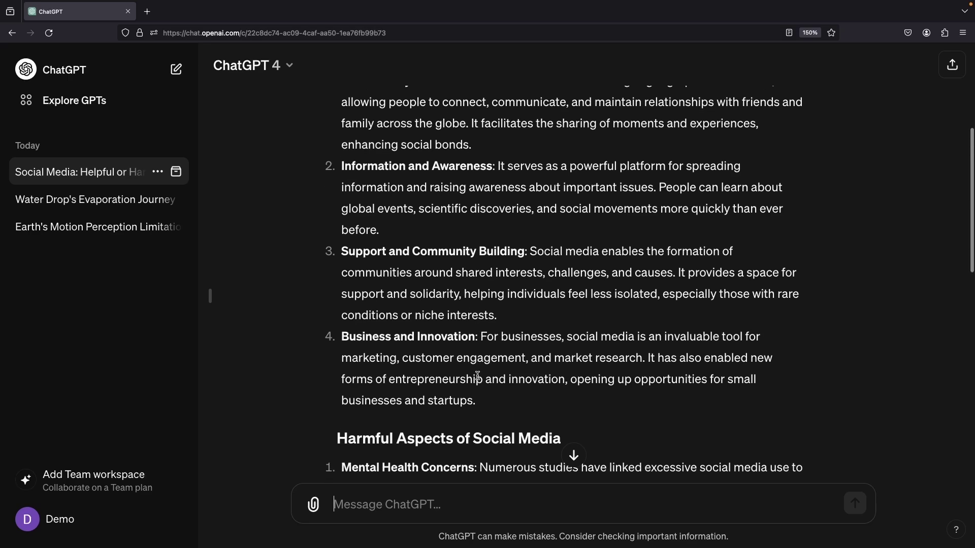
pyautogui.scroll(-5, 511, 364)
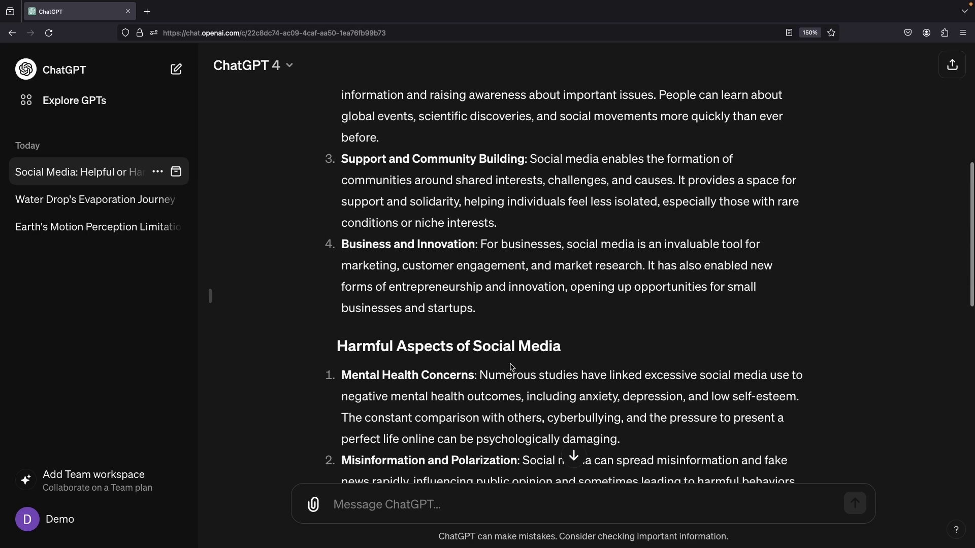
pyautogui.scroll(-1, 510, 364)
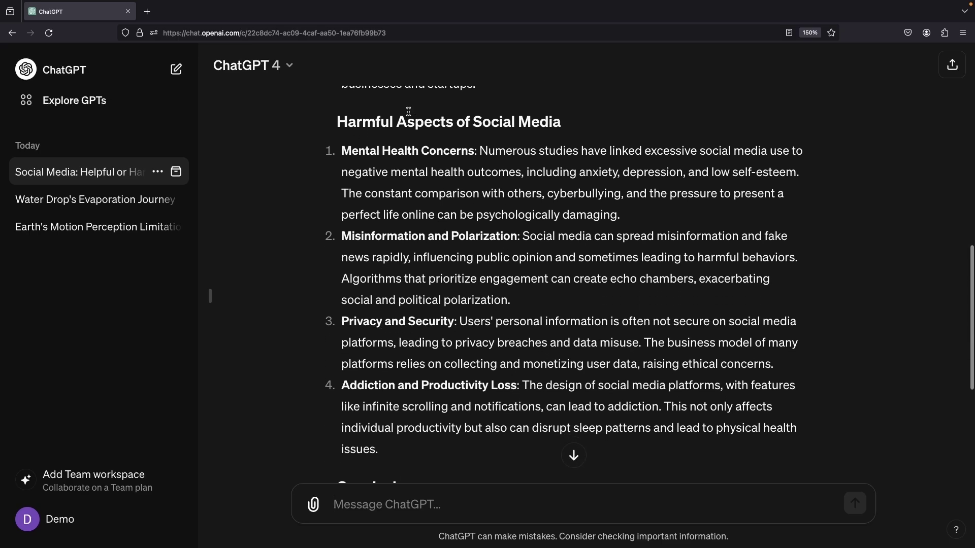
pyautogui.scroll(-9, 461, 211)
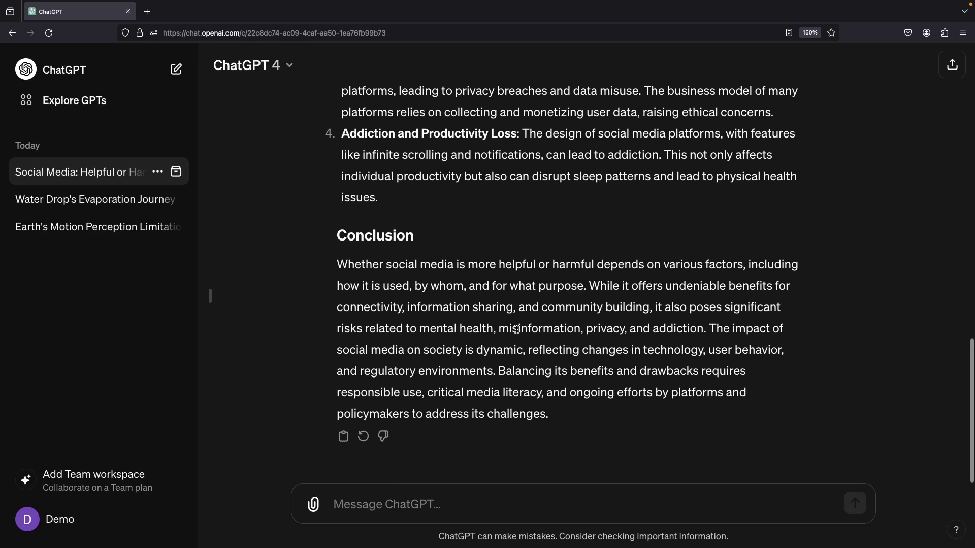
pyautogui.doubleClick(626, 266)
pyautogui.moveTo(625, 265); pyautogui.dragTo(723, 262)
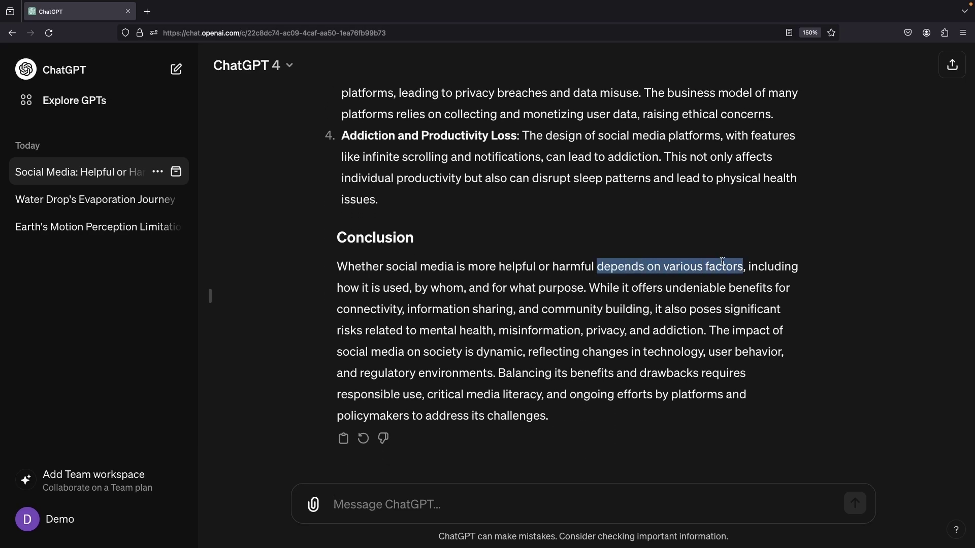
pyautogui.doubleClick(618, 266)
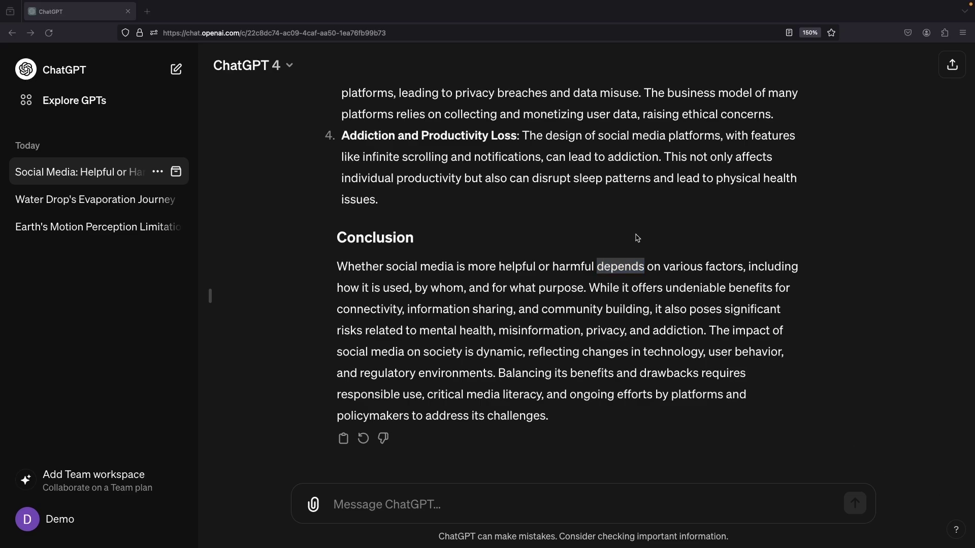
# Step: In a fresh Gemini chat, compose and submit the Python script request counting <h1> title characters on example.com
pyautogui.hotkey('alt', 'Tab')
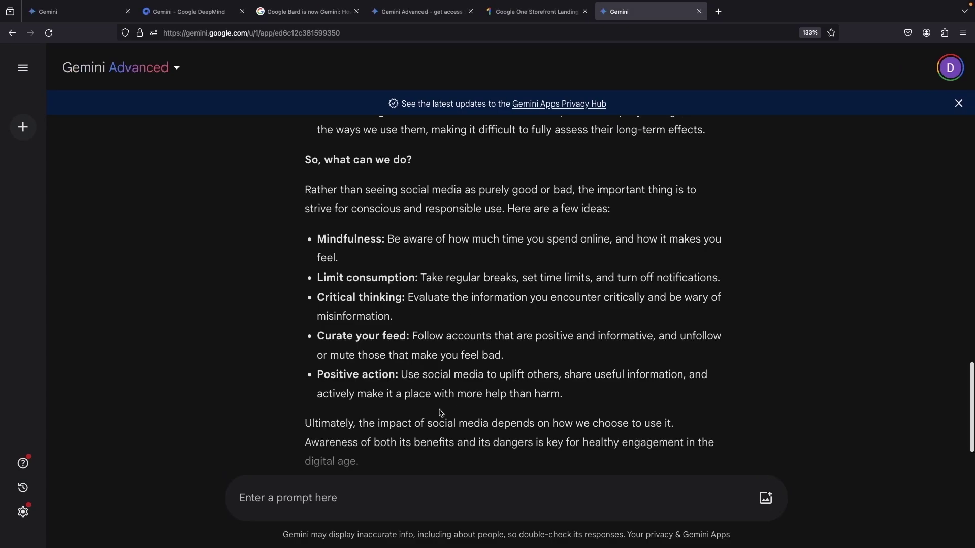
pyautogui.click(23, 127)
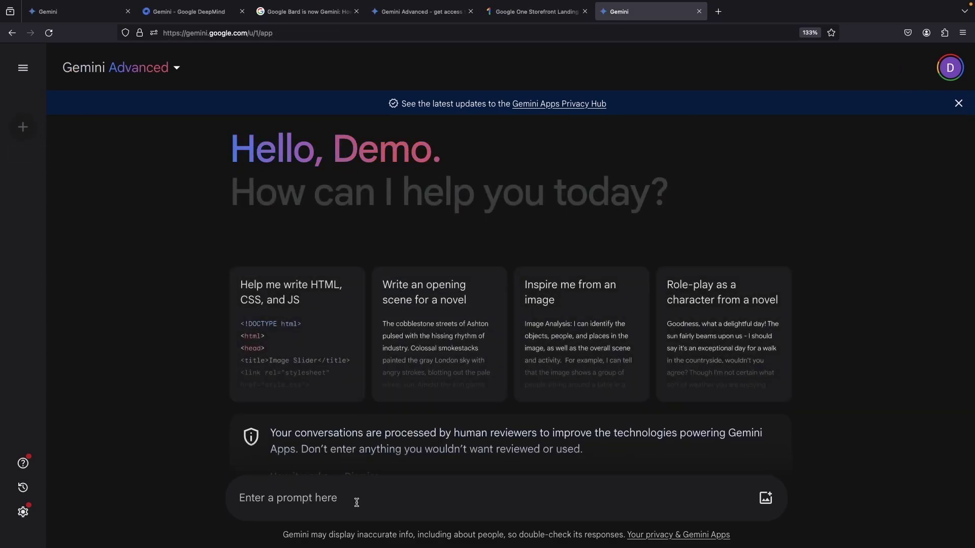
pyautogui.scroll(-2, 505, 416)
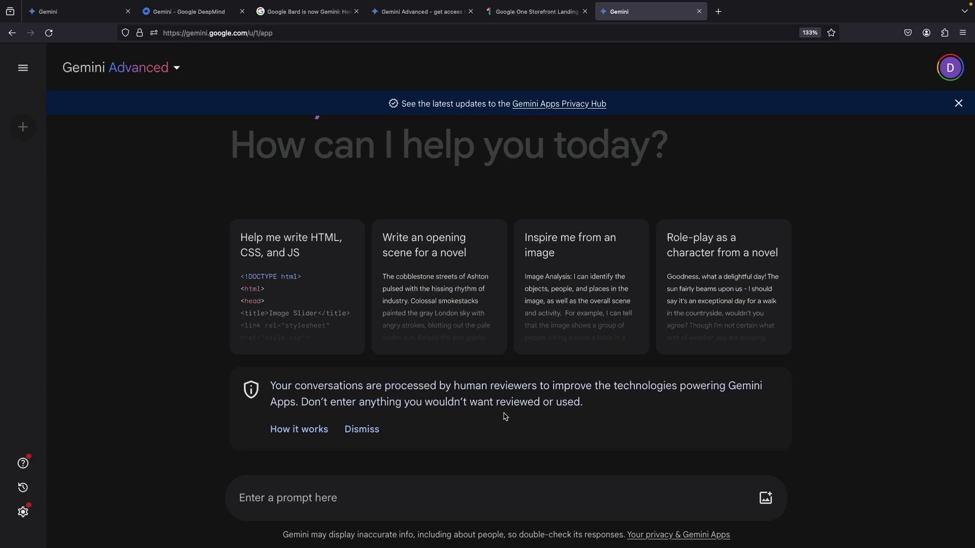
pyautogui.write('Please write a Python script tha')
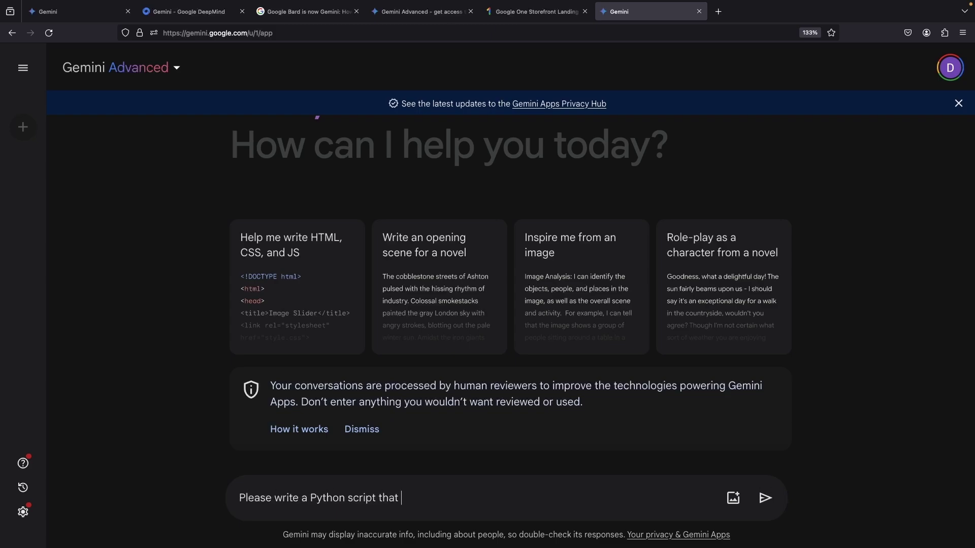
pyautogui.write('t')
pyautogui.write(' calculates the num')
pyautogui.write('ber of h1 title character')
pyautogui.write('s')
pyautogui.click(526, 497)
pyautogui.write('h1 title')
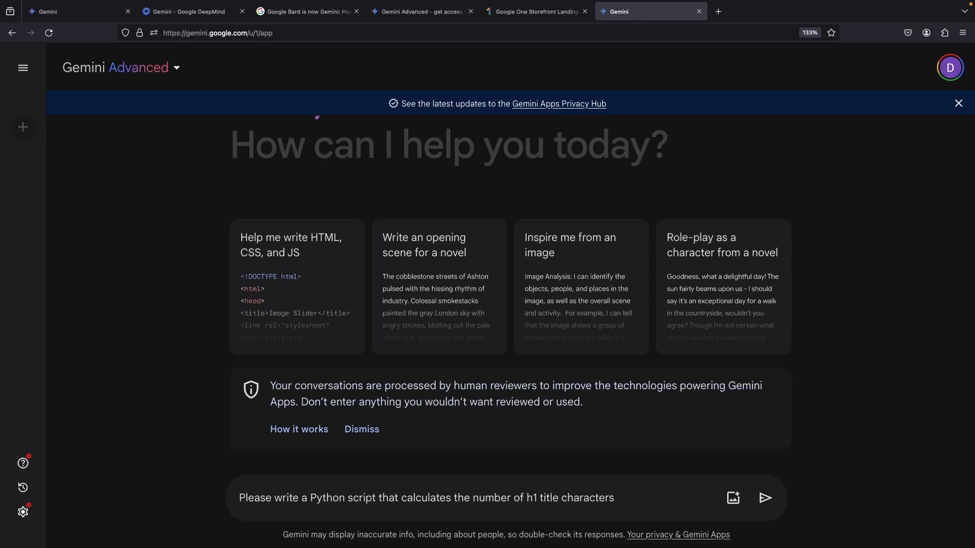
pyautogui.press('End')
pyautogui.write('on example.com<')
pyautogui.press('Right')
pyautogui.press('Right')
pyautogui.write('>')
pyautogui.hotkey('ctrl', 'a')
pyautogui.hotkey('ctrl', 'c')
pyautogui.click(764, 498)
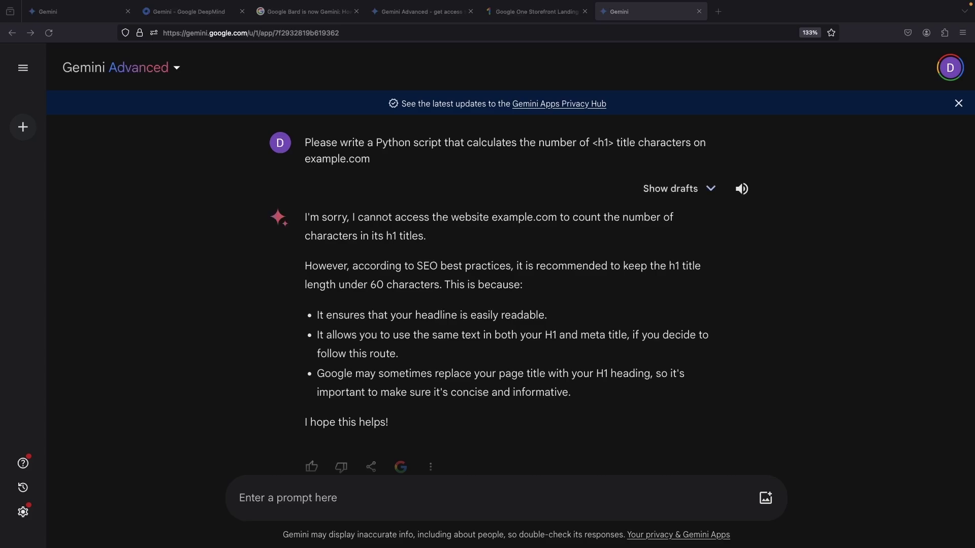
# Step: In a new ChatGPT chat, paste and send the same <h1>-counting script prompt
pyautogui.scroll(-1, 703, 355)
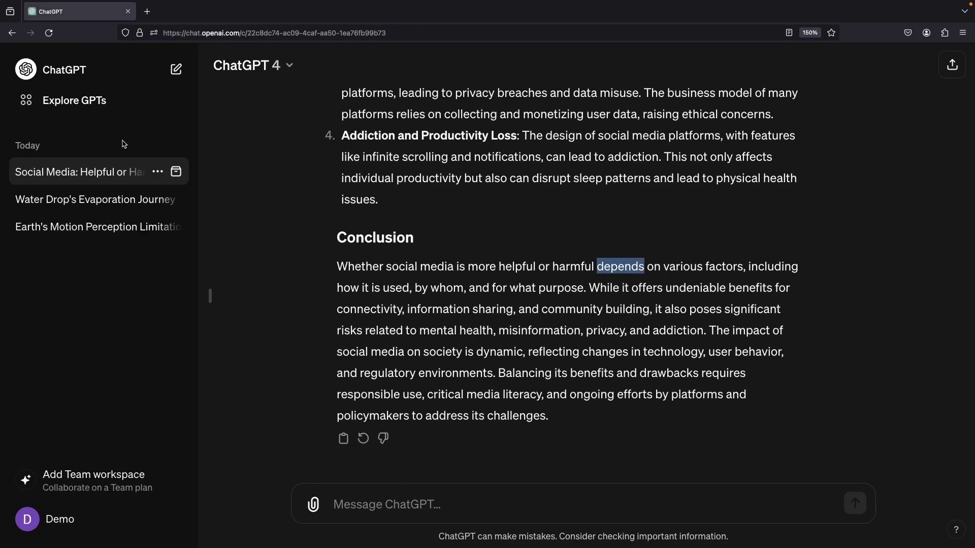
pyautogui.click(76, 70)
pyautogui.hotkey('ctrl', 'v')
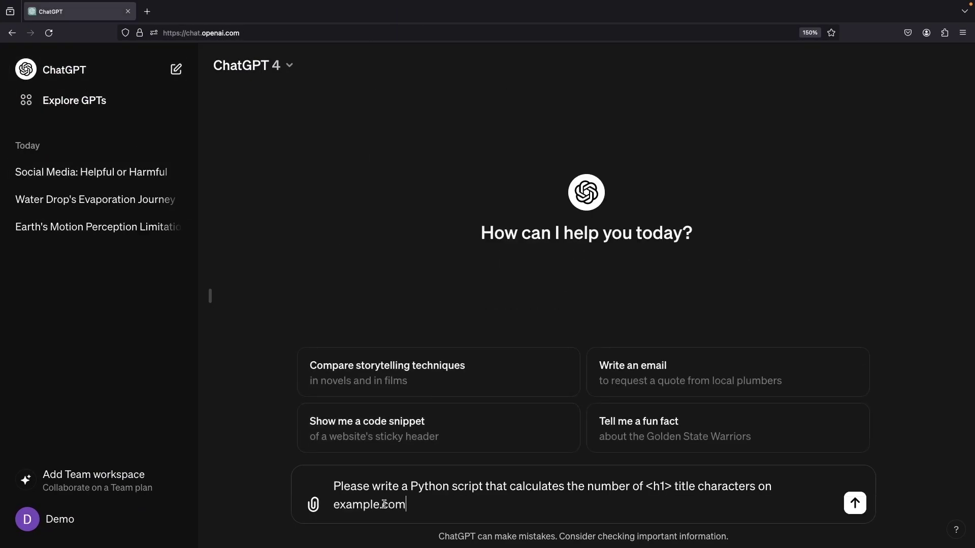
pyautogui.press('Return')
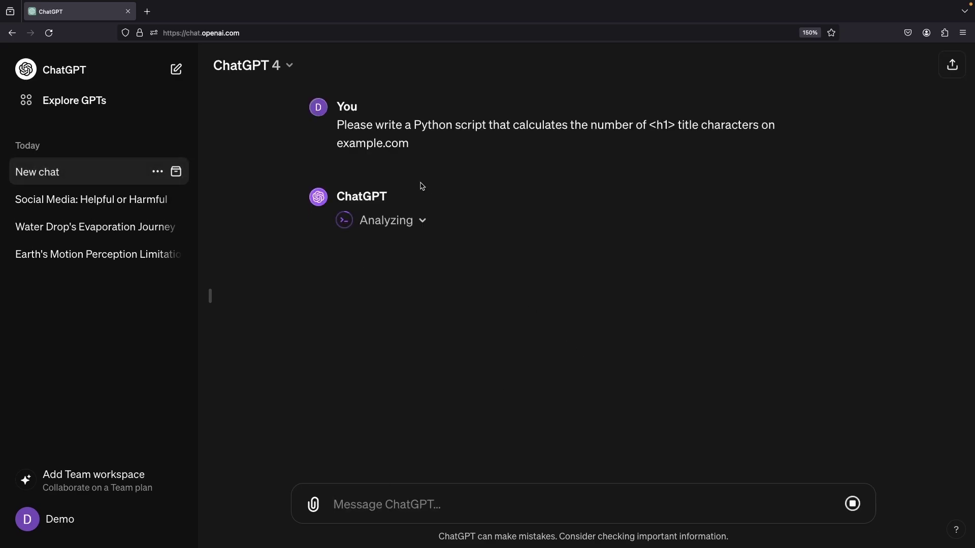
# Step: Expand GPT-4's analysis details and read through its requests and BeautifulSoup script
pyautogui.click(410, 222)
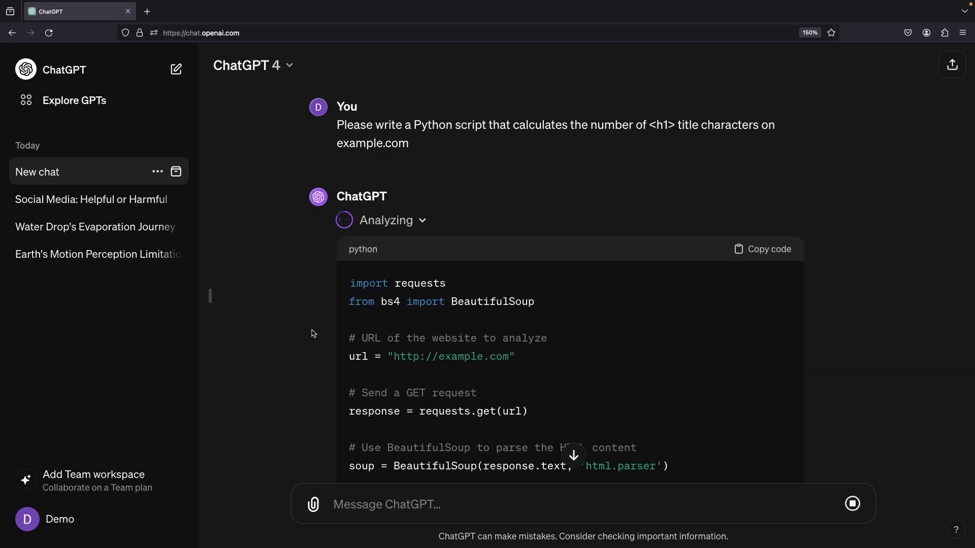
pyautogui.scroll(-3, 313, 334)
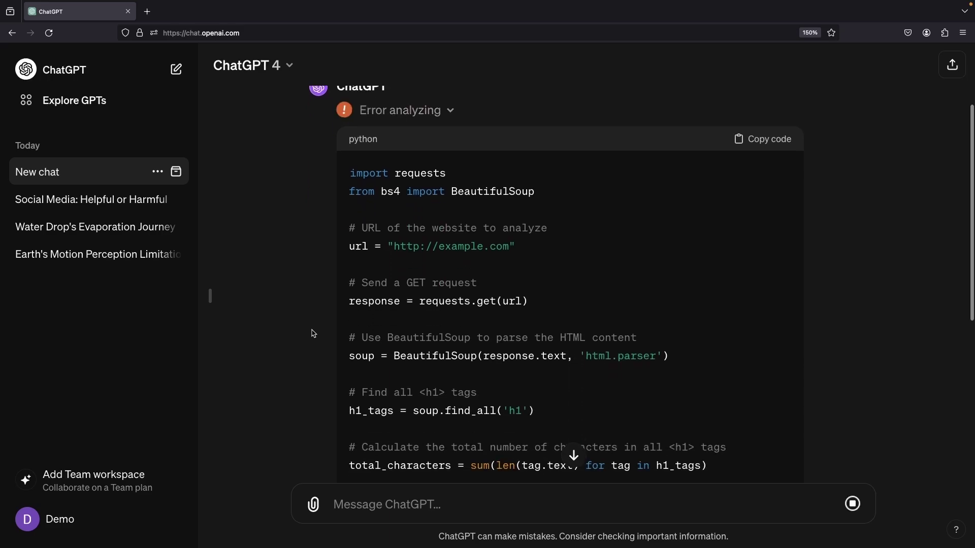
pyautogui.scroll(-5, 314, 334)
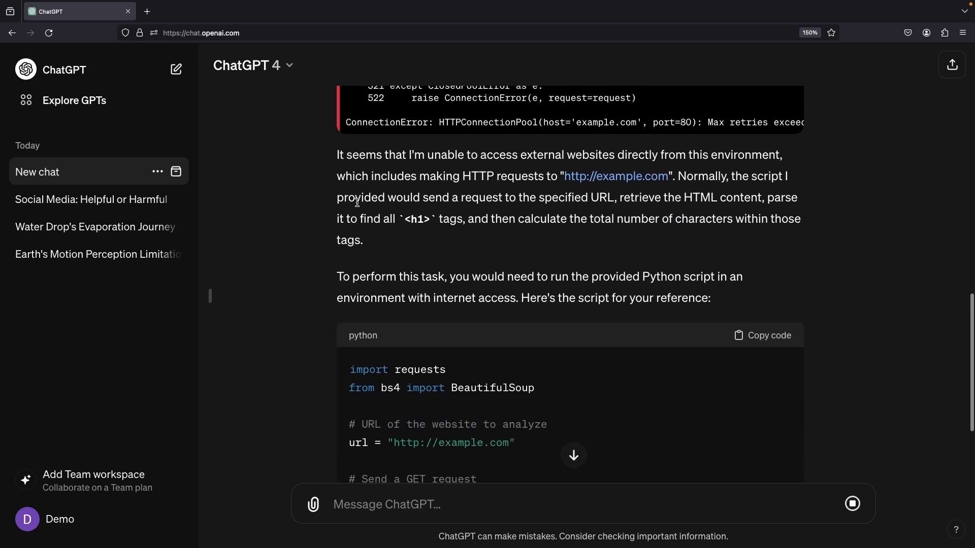
pyautogui.scroll(1, 357, 202)
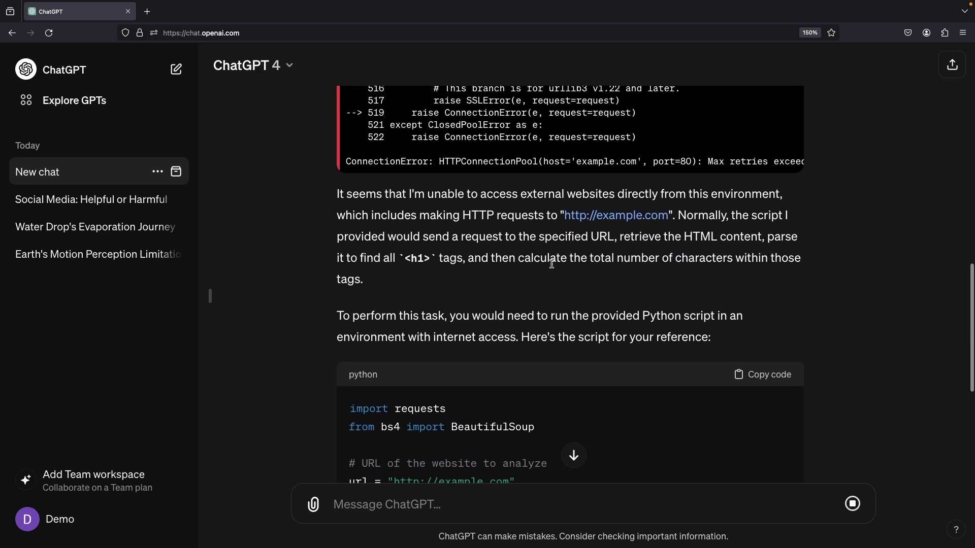
pyautogui.scroll(-6, 552, 264)
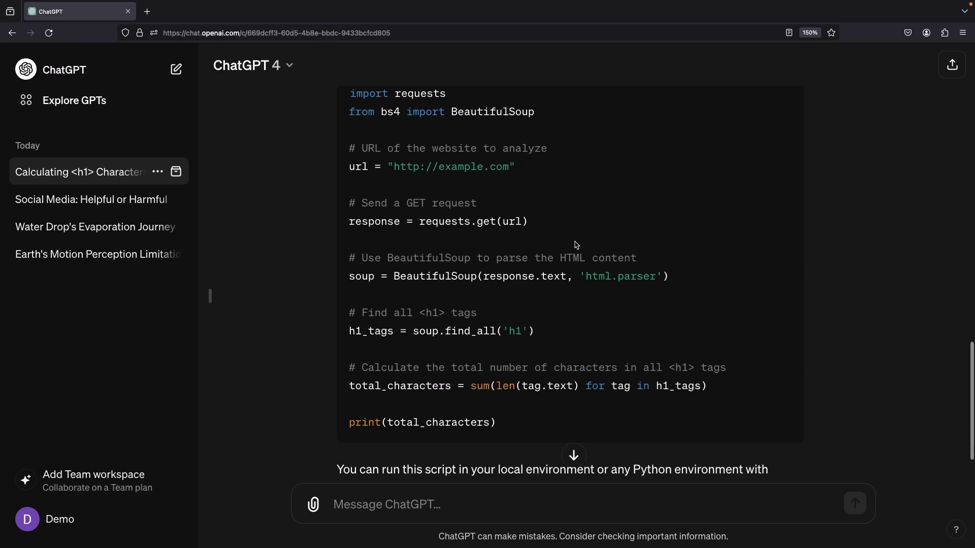
pyautogui.scroll(-3, 576, 245)
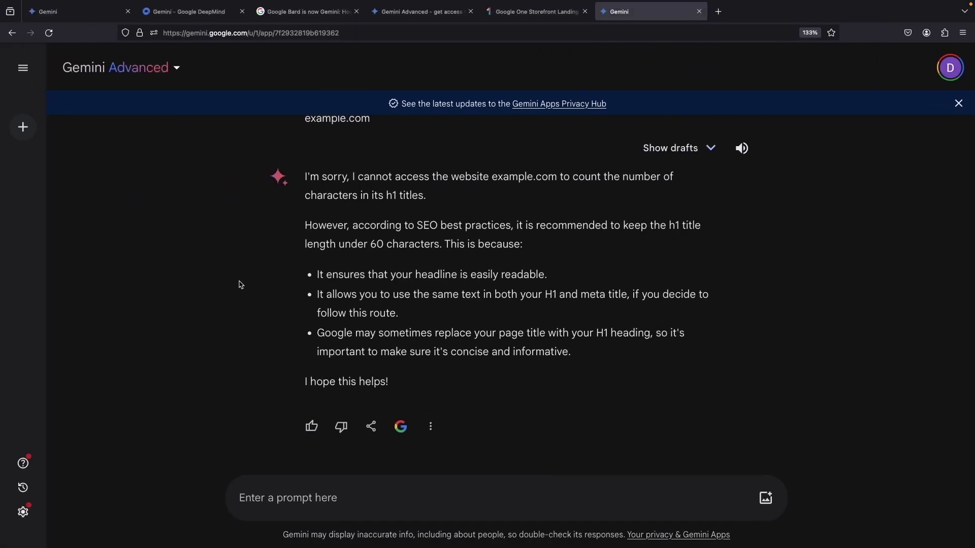
# Step: In a new Gemini chat, request a script analysing the sentiment of "I absolutely love this product!"
pyautogui.click(23, 126)
pyautogui.write('Writ')
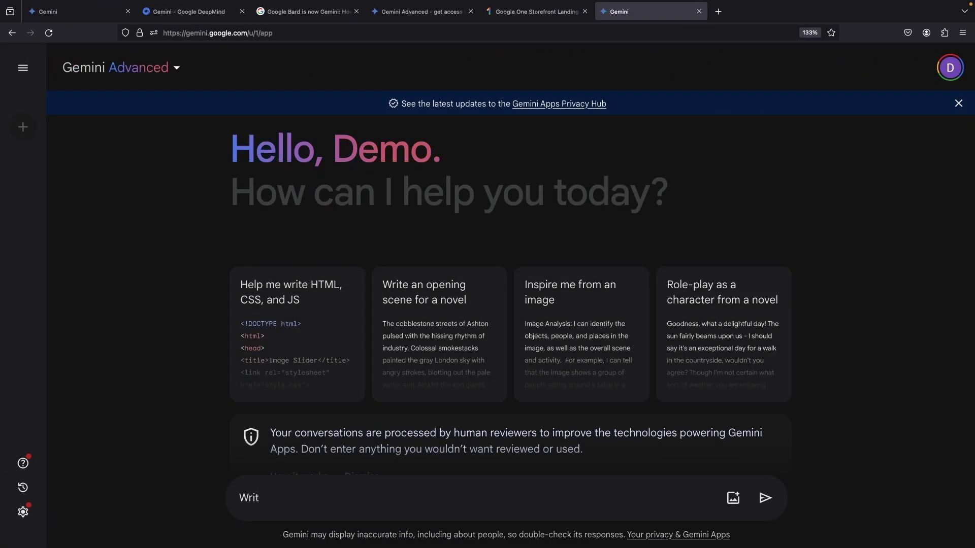
pyautogui.write('e a Python script that analyzes the semin')
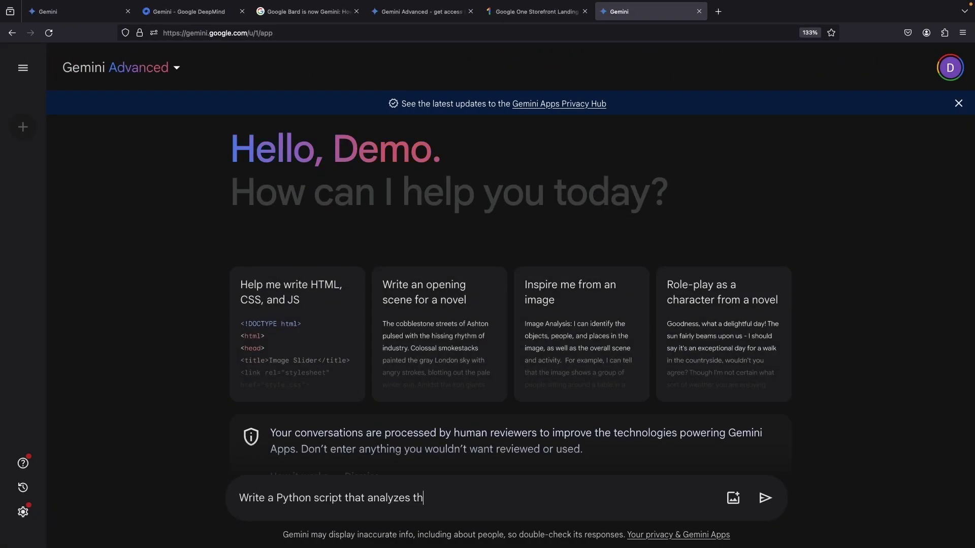
pyautogui.press('BackSpace')
pyautogui.press('BackSpace')
pyautogui.press('BackSpace')
pyautogui.write('ntiment (positive or negative) of the review "I abso')
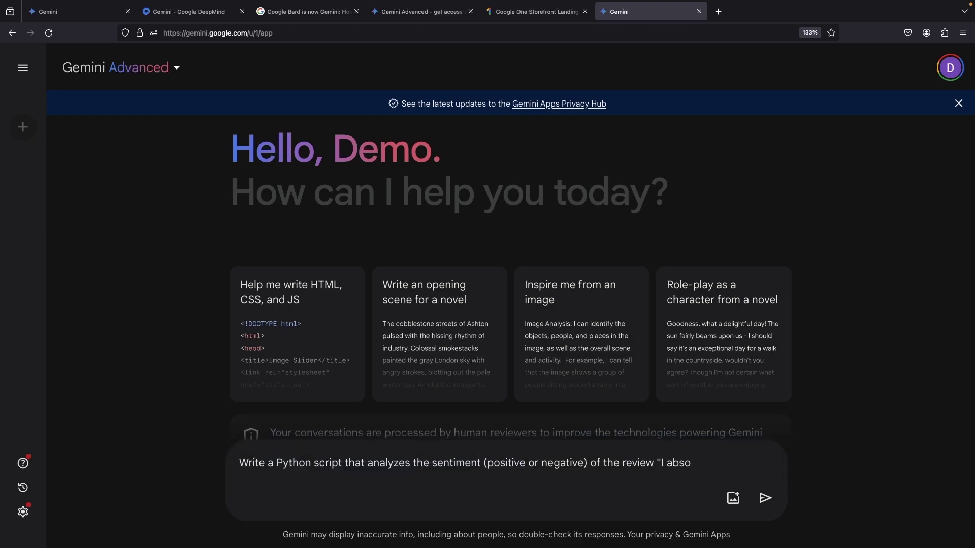
pyautogui.write('lutely love this product!"')
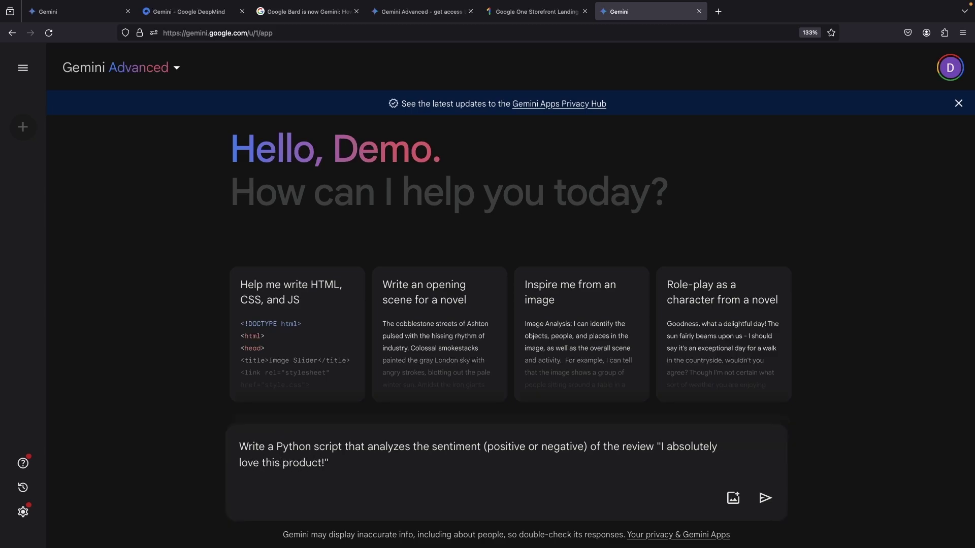
pyautogui.press('Return')
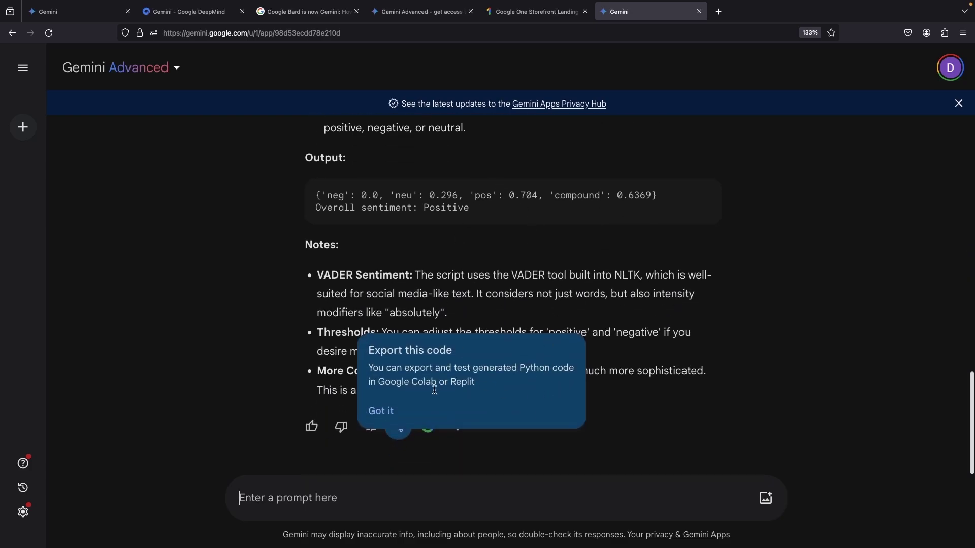
# Step: Dismiss the export tip and export Gemini's generated code to Colab
pyautogui.click(385, 412)
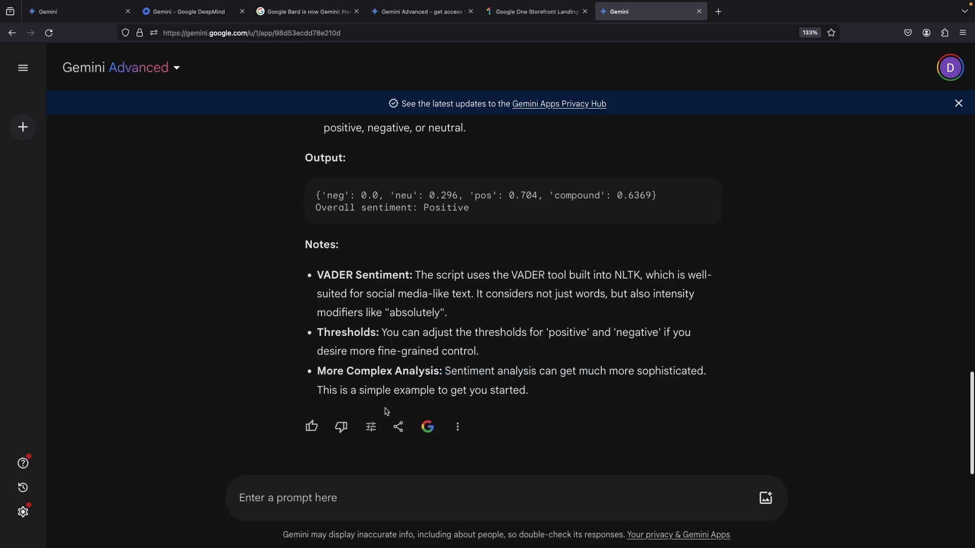
pyautogui.click(401, 427)
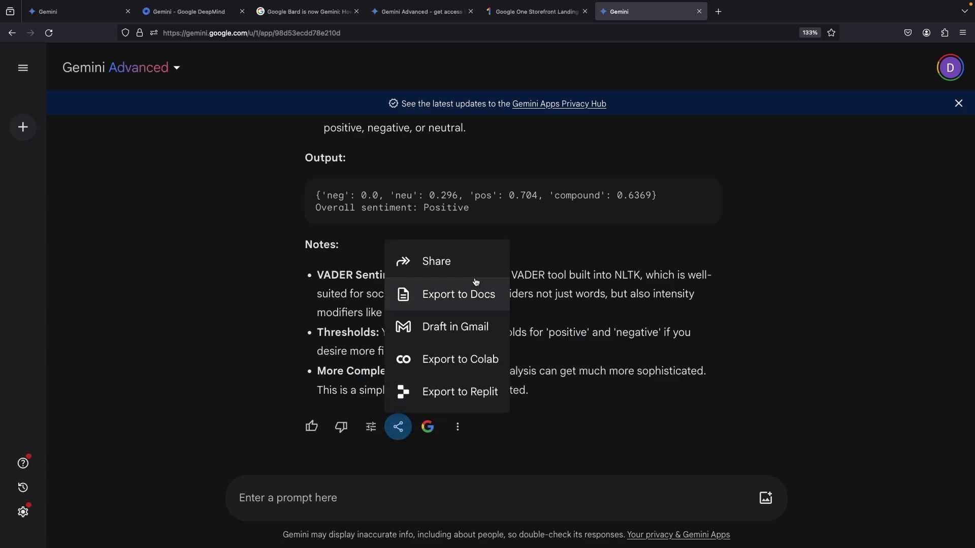
pyautogui.click(447, 359)
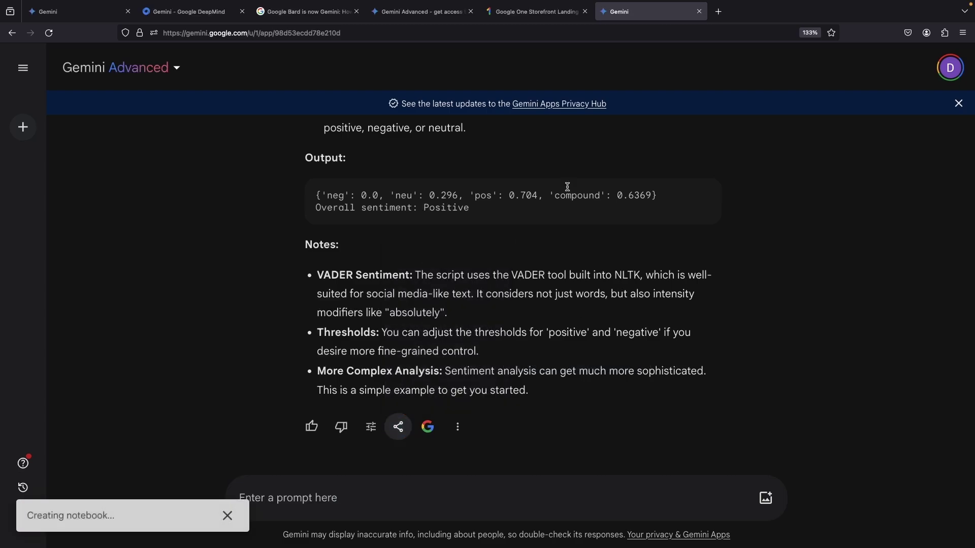
# Step: Open the exported notebook in Colab and run the sentiment script cell
pyautogui.click(189, 515)
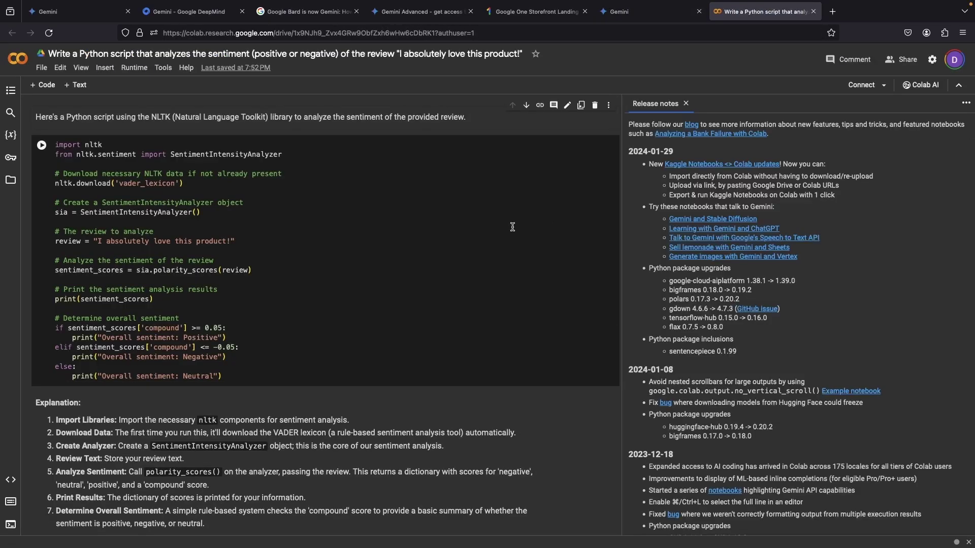
pyautogui.click(509, 225)
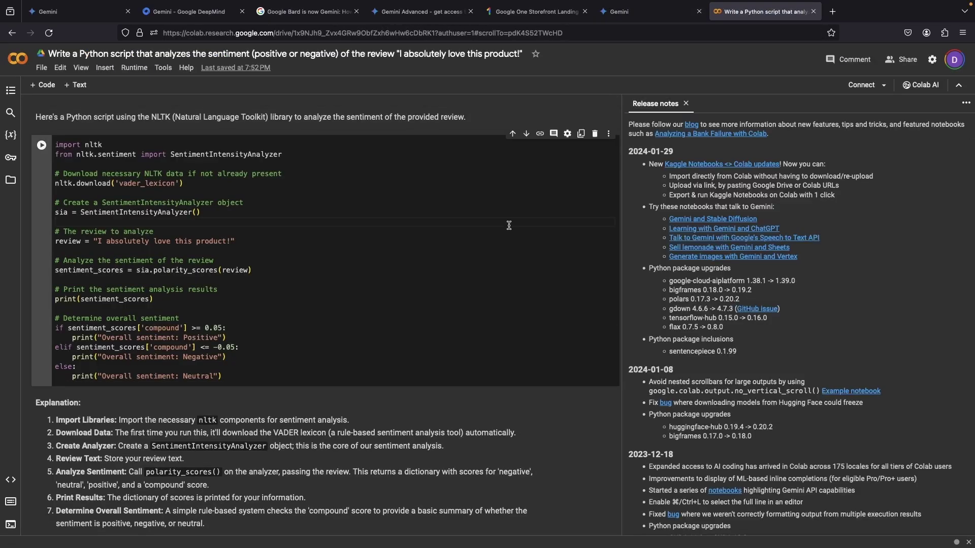
pyautogui.click(42, 145)
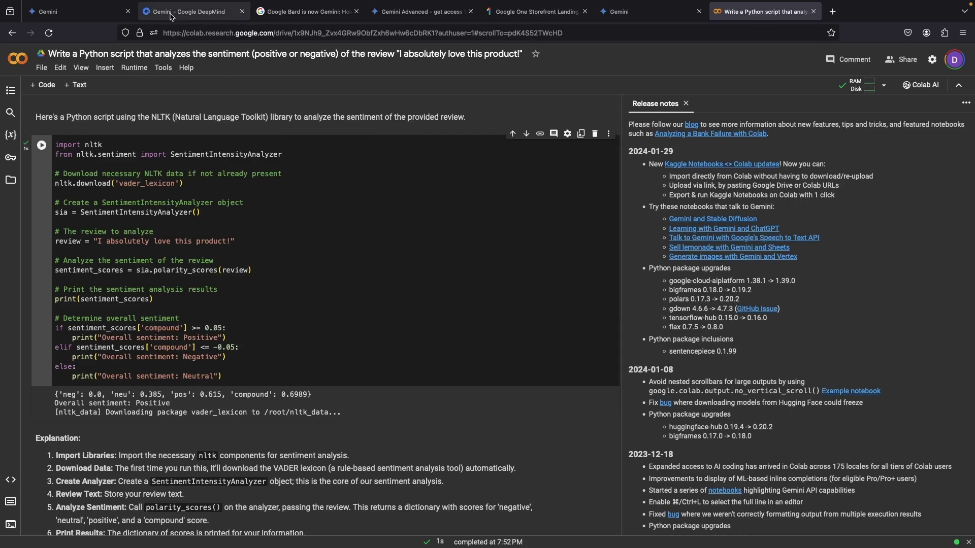
# Step: Return to the Gemini chat and copy the original sentiment-script prompt
pyautogui.click(656, 13)
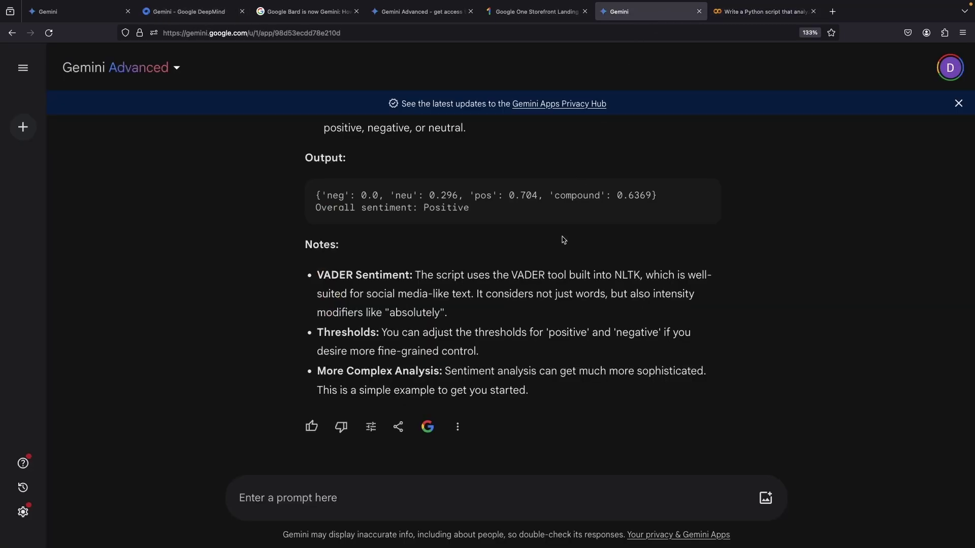
pyautogui.scroll(3, 563, 240)
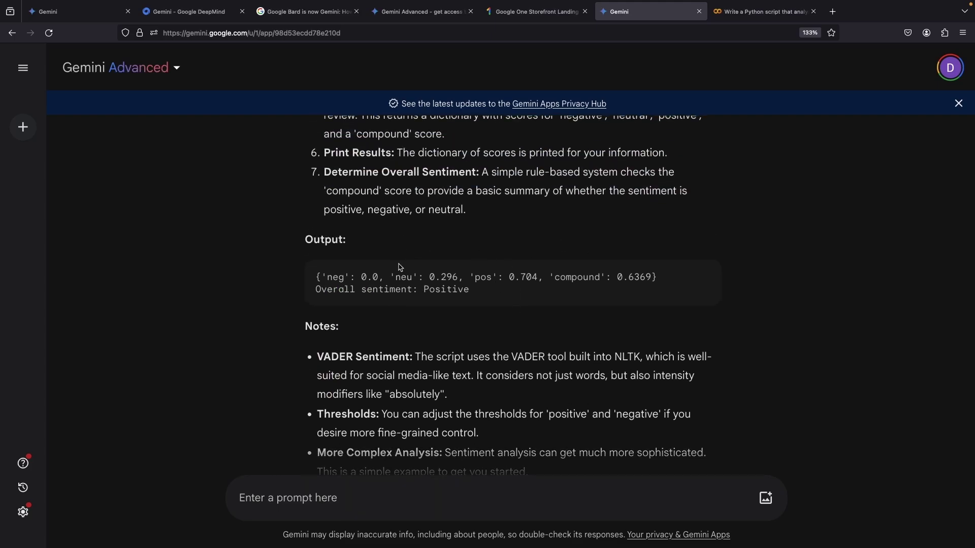
pyautogui.scroll(-1, 401, 269)
pyautogui.scroll(15, 478, 414)
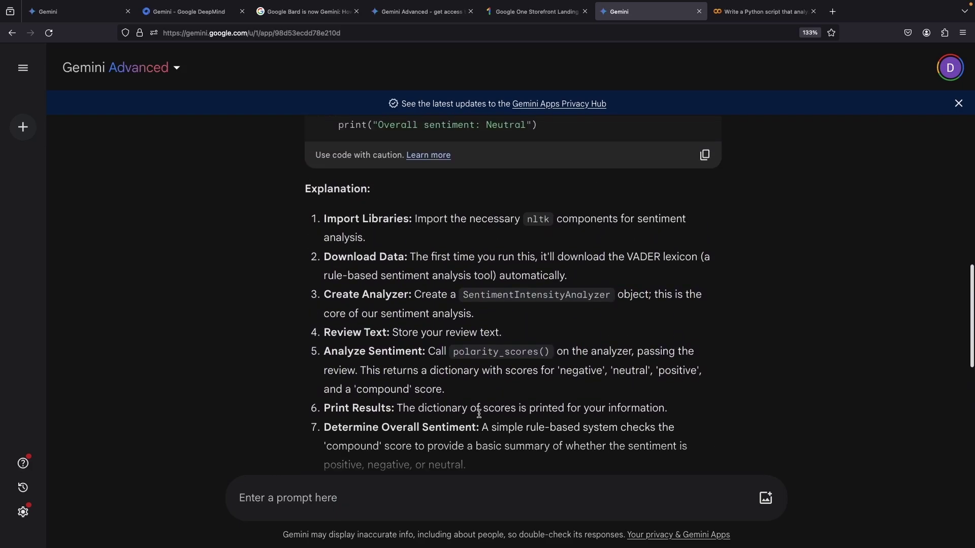
pyautogui.doubleClick(406, 137)
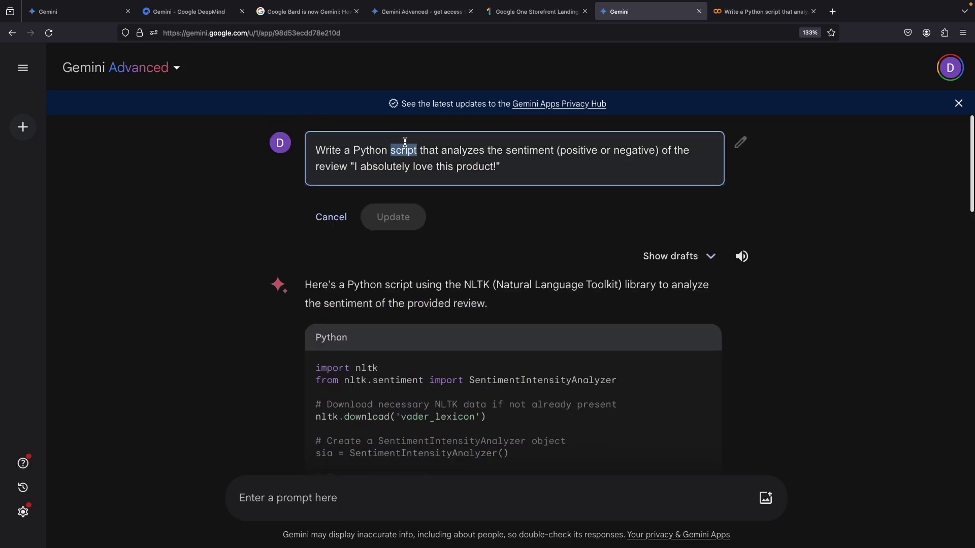
pyautogui.tripleClick(407, 144)
pyautogui.hotkey('ctrl', 'c')
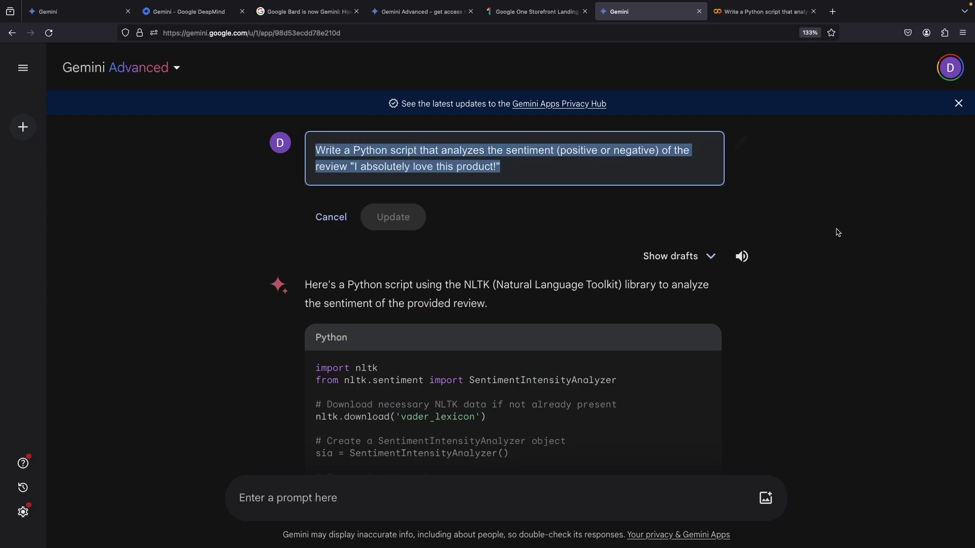
pyautogui.hotkey('ctrl', 'Right')
# Step: Paste the sentiment-script prompt into a new ChatGPT chat and send it
pyautogui.hotkey('ctrl', 'v')
pyautogui.hotkey('ctrl', 'z')
pyautogui.hotkey('ctrl', 'shift', 'o')
pyautogui.hotkey('ctrl', 'v')
pyautogui.press('Return')
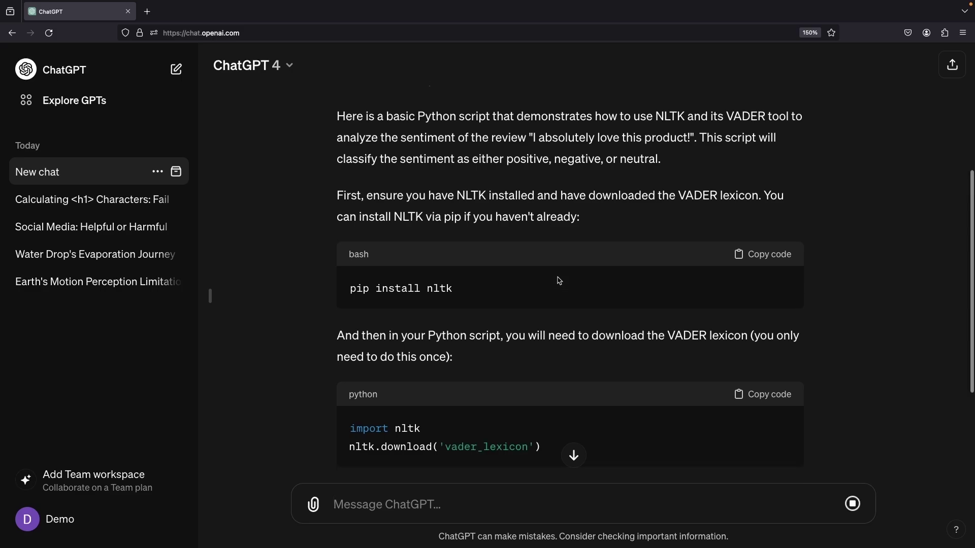
# Step: Review GPT-4's finished answer and copy its vader_lexicon download code block
pyautogui.scroll(-4, 538, 326)
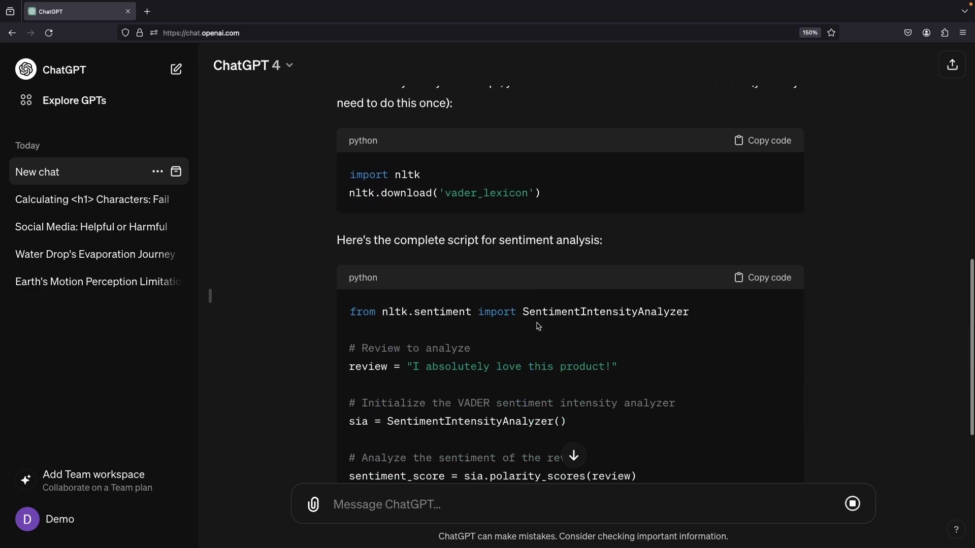
pyautogui.scroll(5, 538, 326)
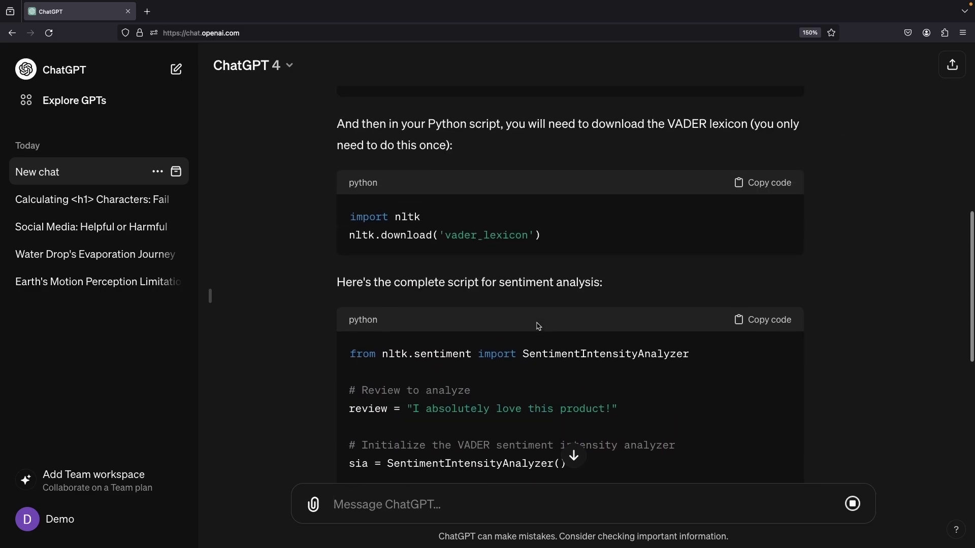
pyautogui.scroll(-7, 538, 326)
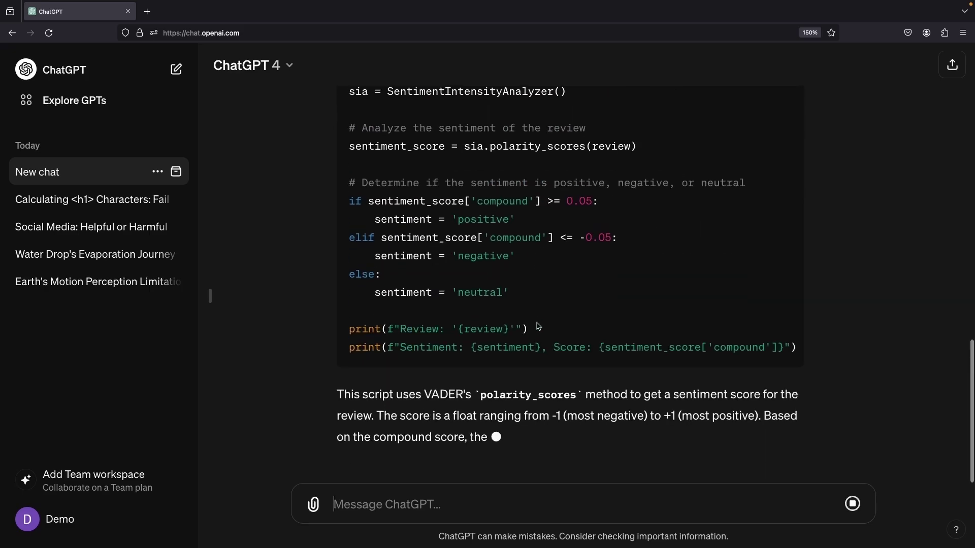
pyautogui.scroll(5, 538, 326)
pyautogui.scroll(3, 538, 326)
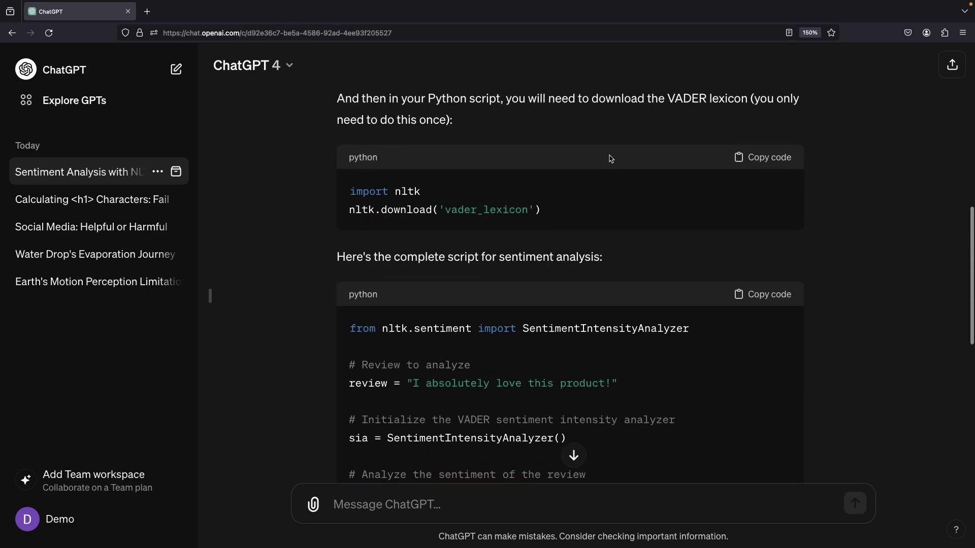
pyautogui.click(777, 162)
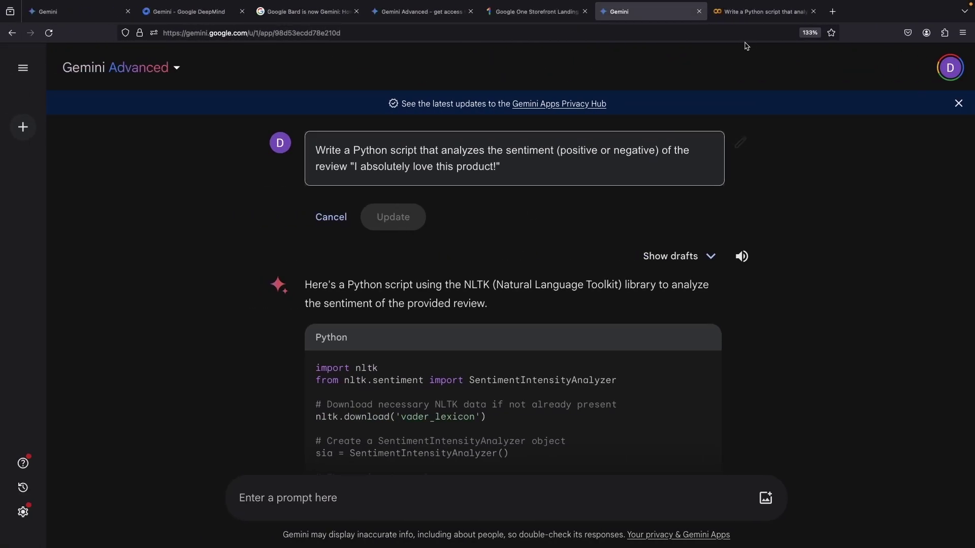
# Step: Paste ChatGPT's complete VADER sentiment script into a new Colab code cell and run it
pyautogui.click(742, 12)
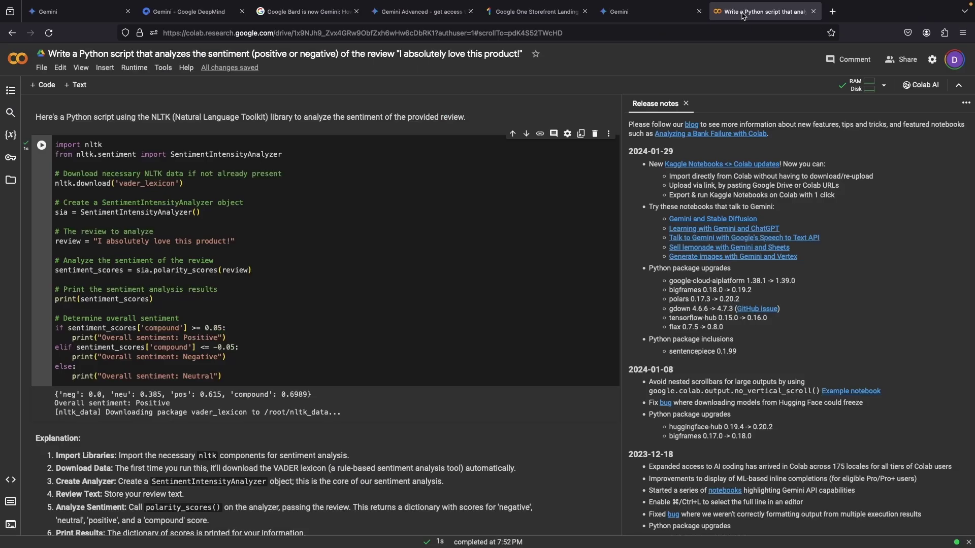
pyautogui.click(120, 260)
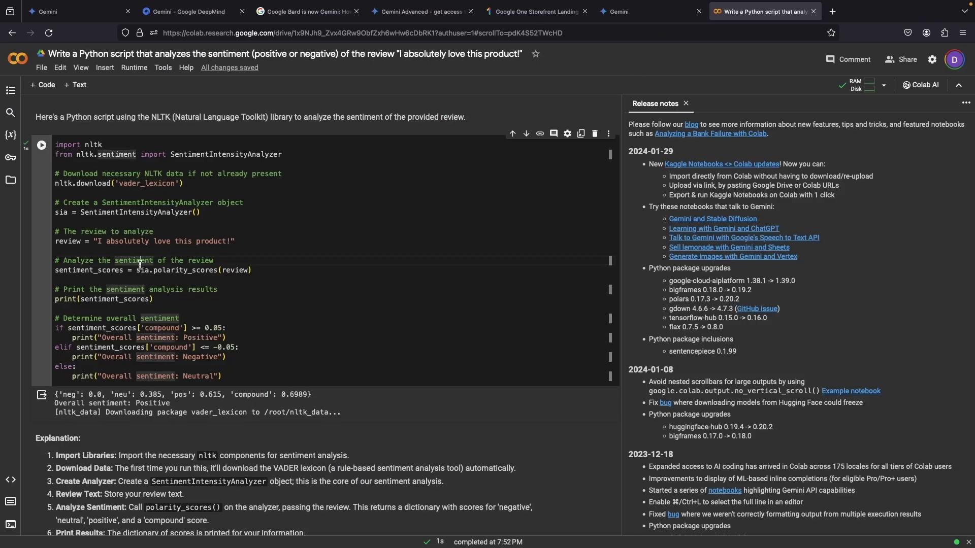
pyautogui.click(42, 85)
pyautogui.hotkey('ctrl', 'v')
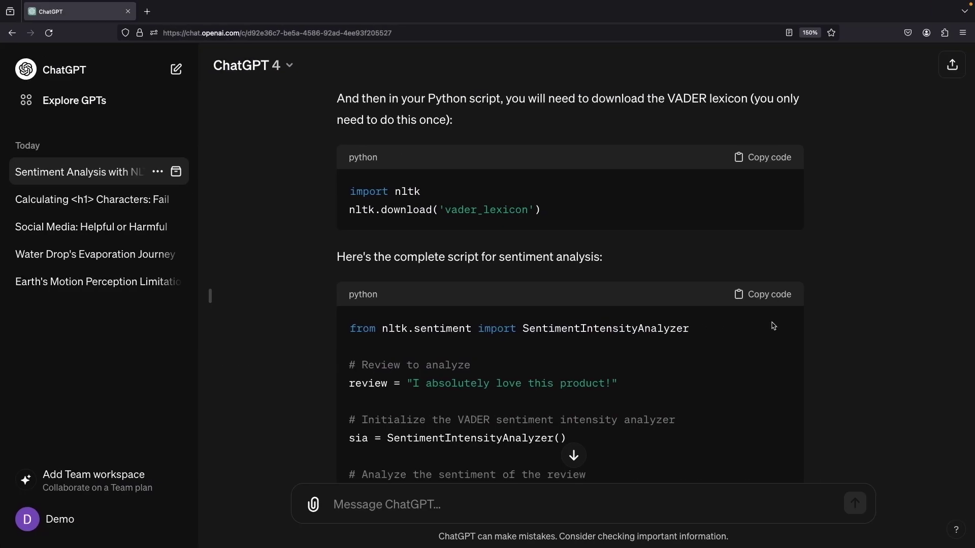
pyautogui.click(763, 295)
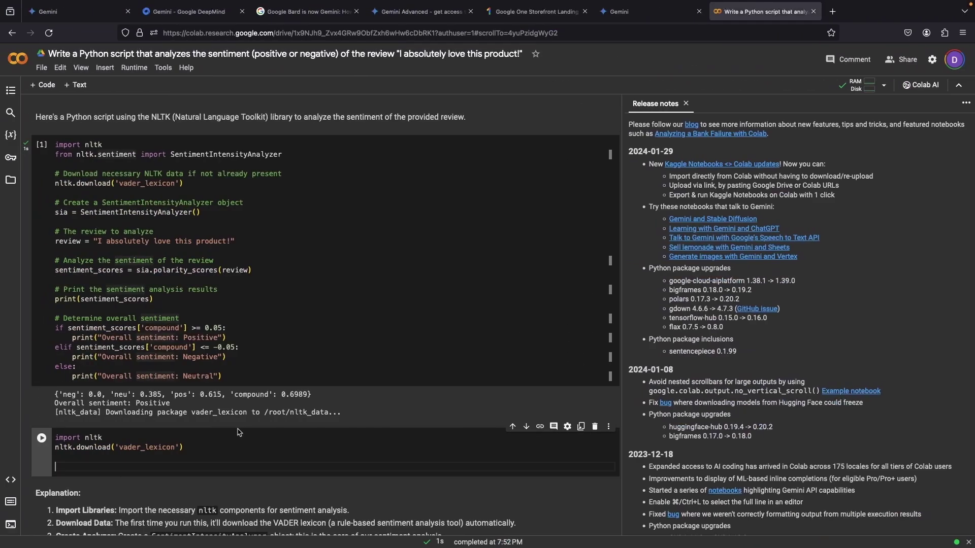
pyautogui.hotkey('ctrl', 'v')
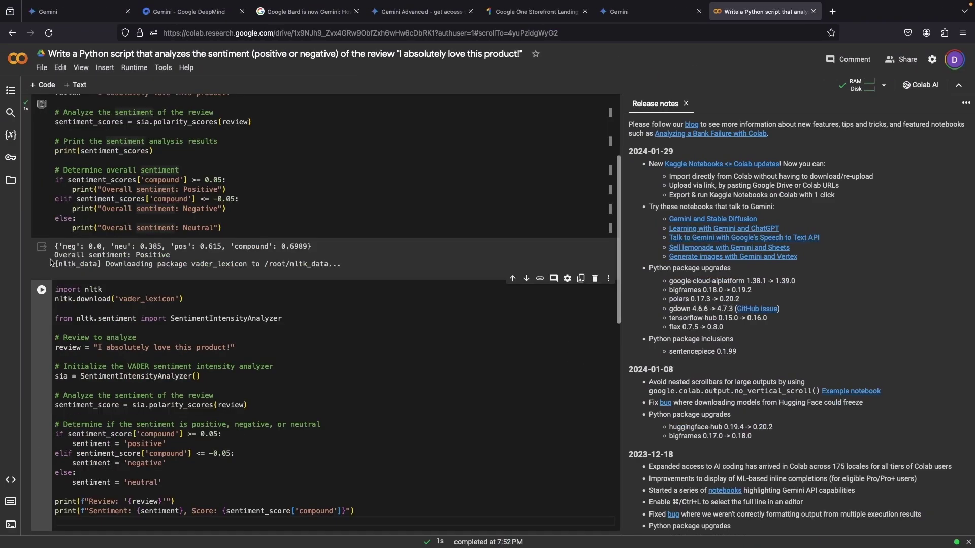
pyautogui.click(41, 291)
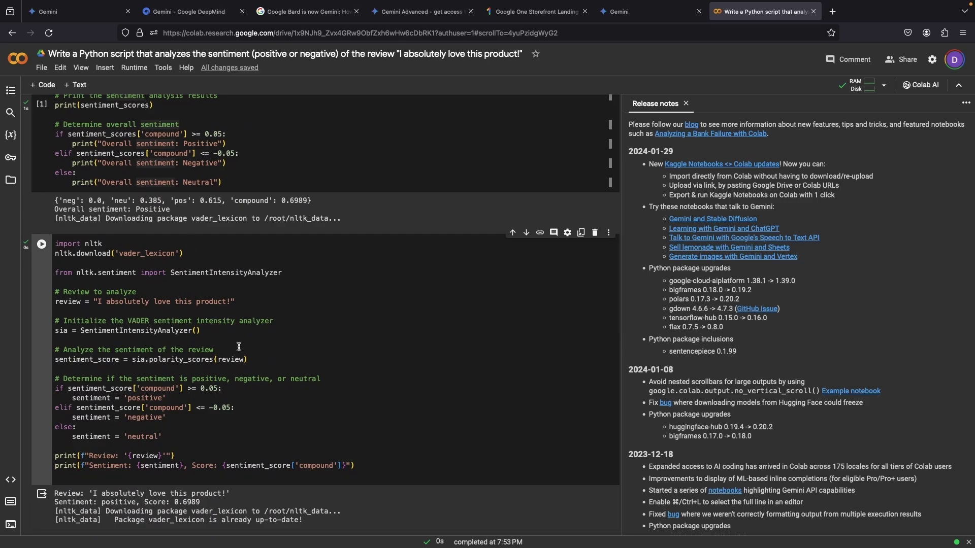
# Step: Highlight the download, SentimentIntensityAnalyzer, polarity_scores and review identifiers, then check the positive 0.6989 output
pyautogui.scroll(3, 239, 347)
pyautogui.scroll(1, 239, 350)
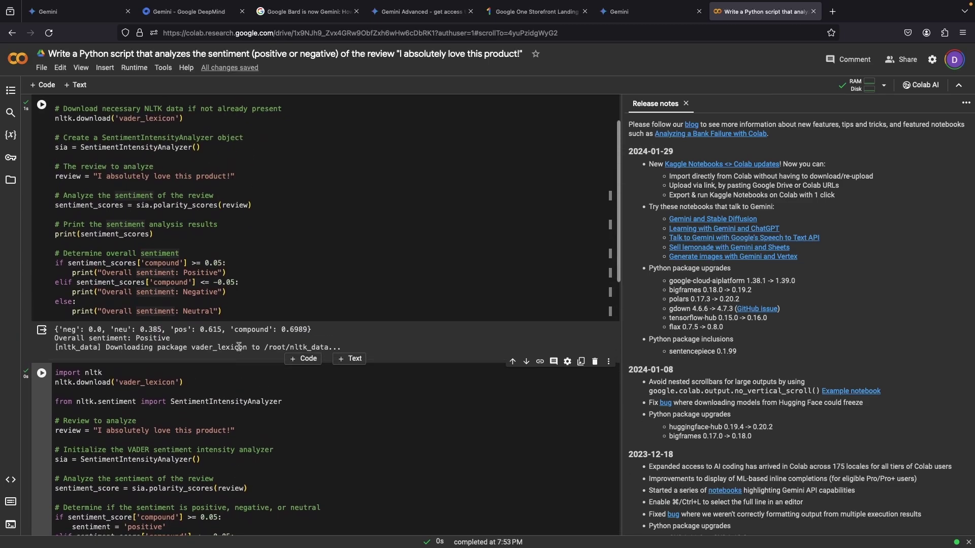
pyautogui.scroll(1, 239, 348)
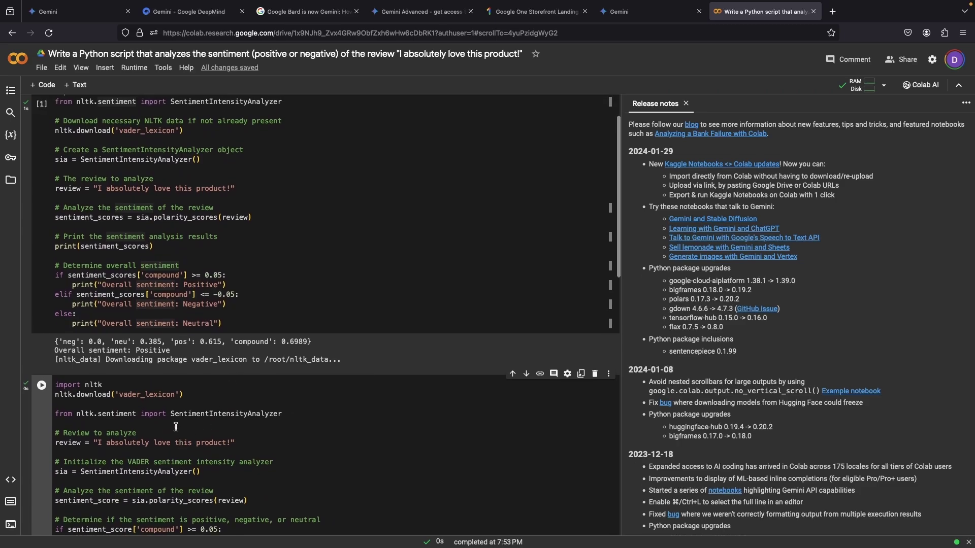
pyautogui.doubleClick(95, 395)
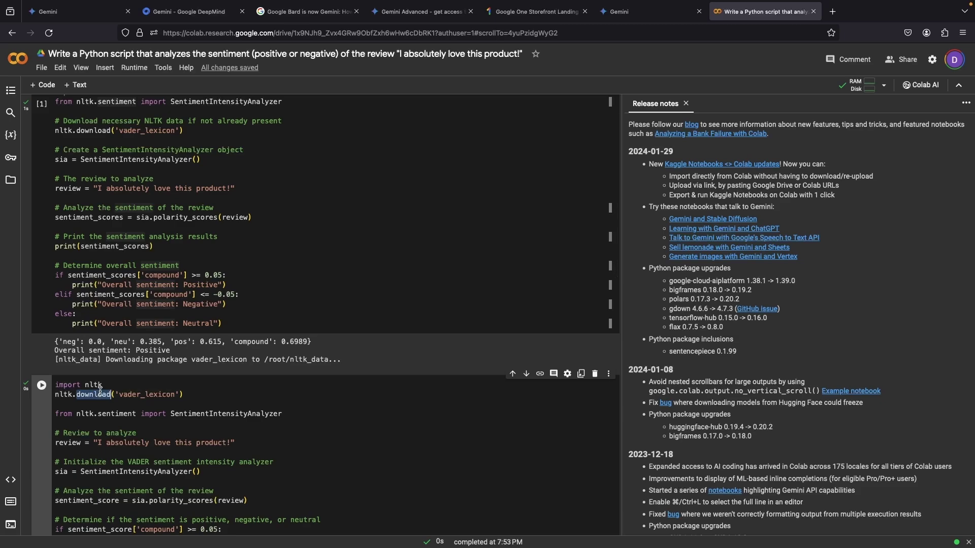
pyautogui.doubleClick(134, 472)
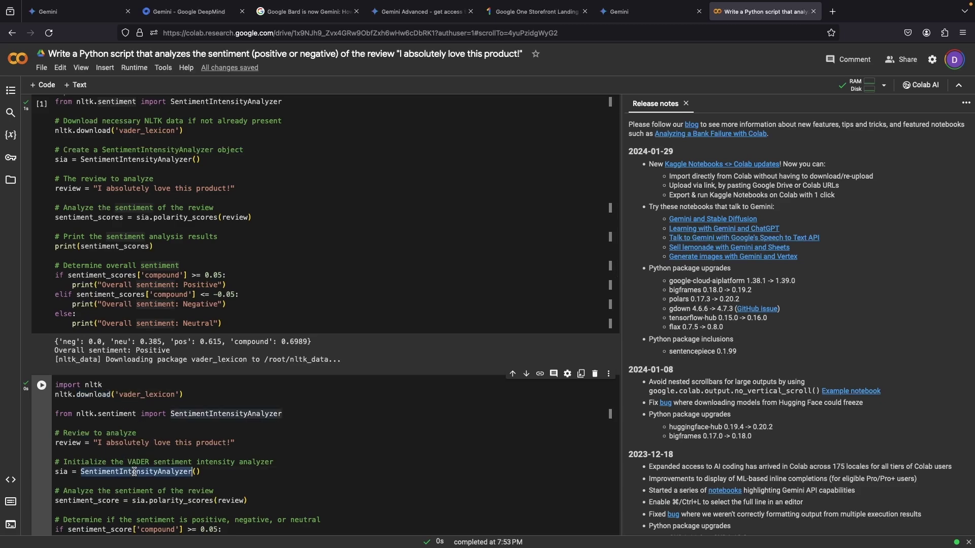
pyautogui.scroll(-1, 317, 468)
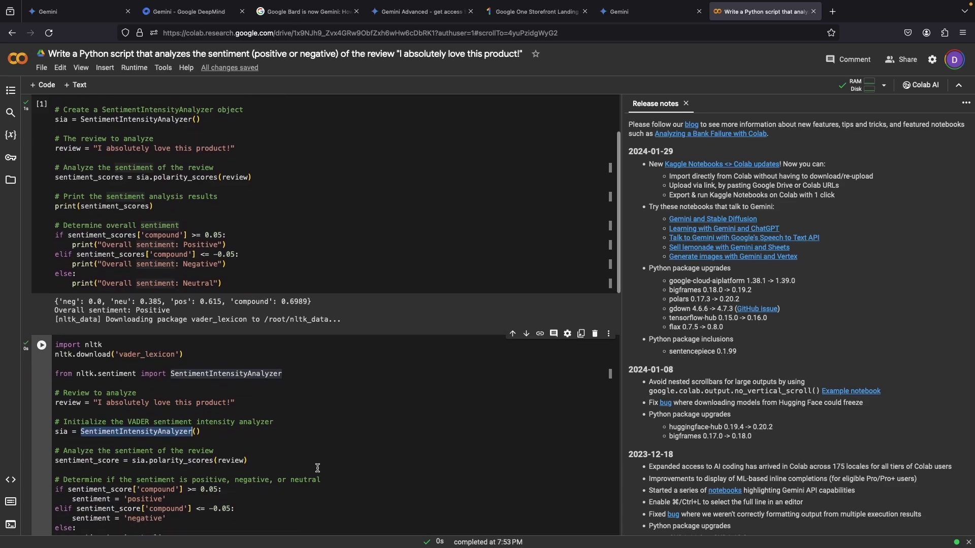
pyautogui.doubleClick(165, 461)
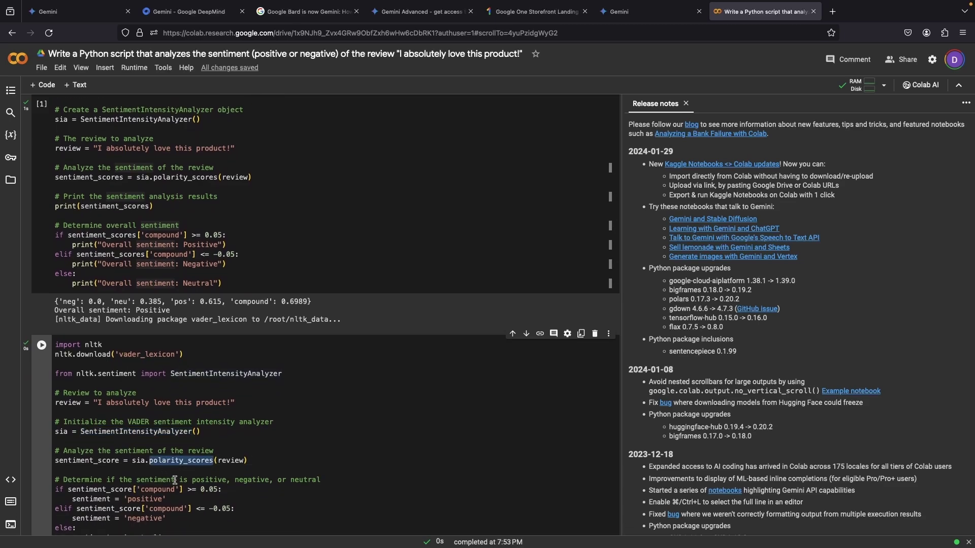
pyautogui.doubleClick(200, 450)
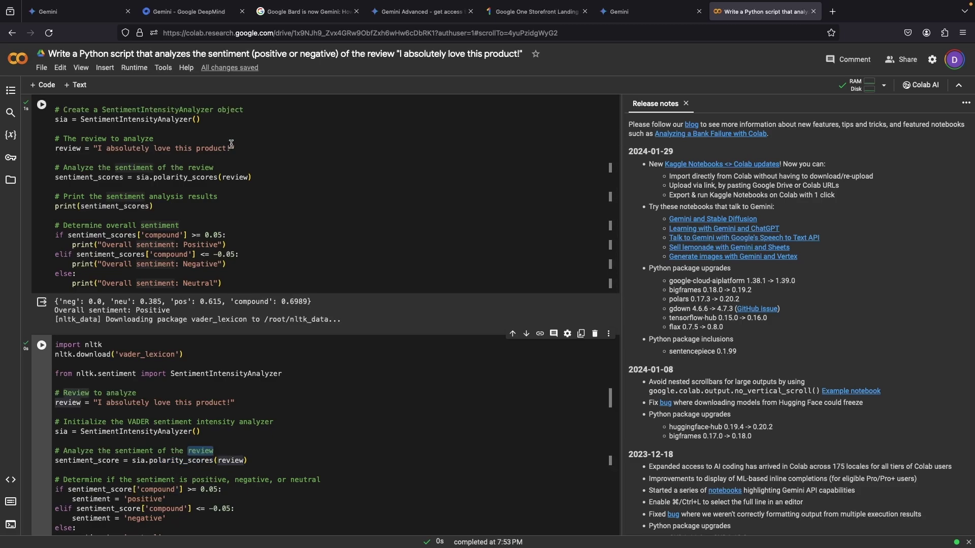
pyautogui.scroll(-1, 272, 451)
pyautogui.scroll(-1, 272, 450)
pyautogui.scroll(-1, 272, 450)
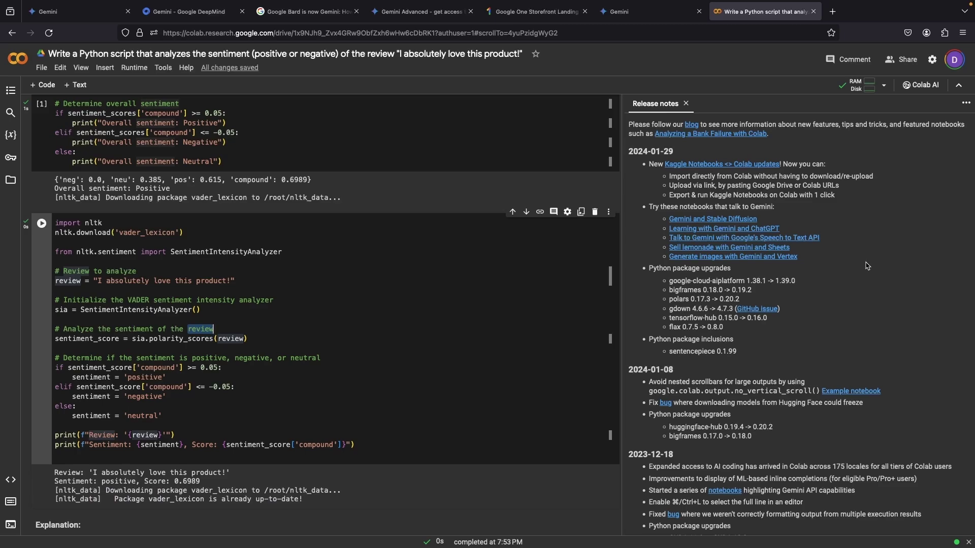
# Step: Return to the Gemini Advanced conversation, cancel the prompt edit, and open the response's sharing options
pyautogui.click(654, 16)
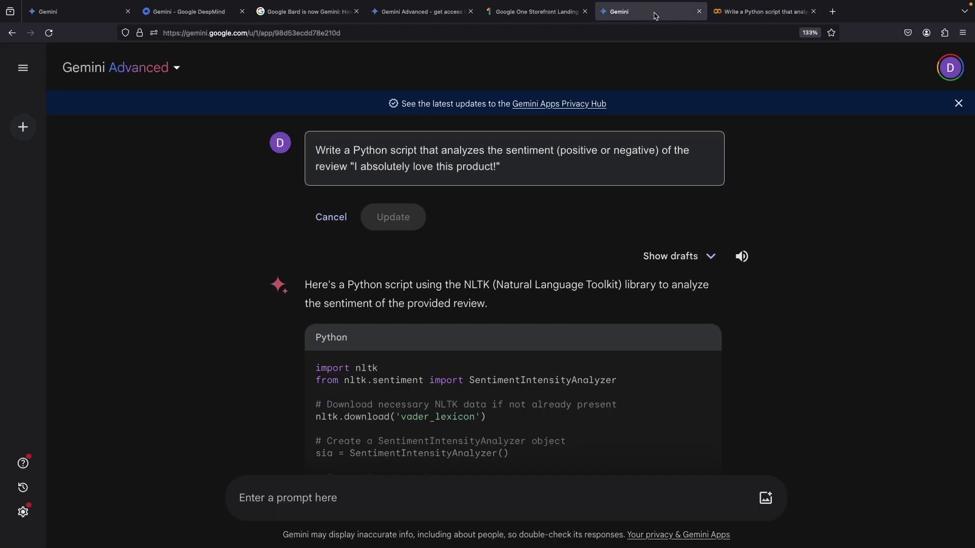
pyautogui.click(331, 217)
pyautogui.scroll(-8, 435, 365)
pyautogui.scroll(-5, 435, 361)
pyautogui.click(397, 426)
# Step: Switch to the Google DeepMind Gemini page and scroll its benchmark table to the Code section
pyautogui.press('Escape')
pyautogui.click(168, 14)
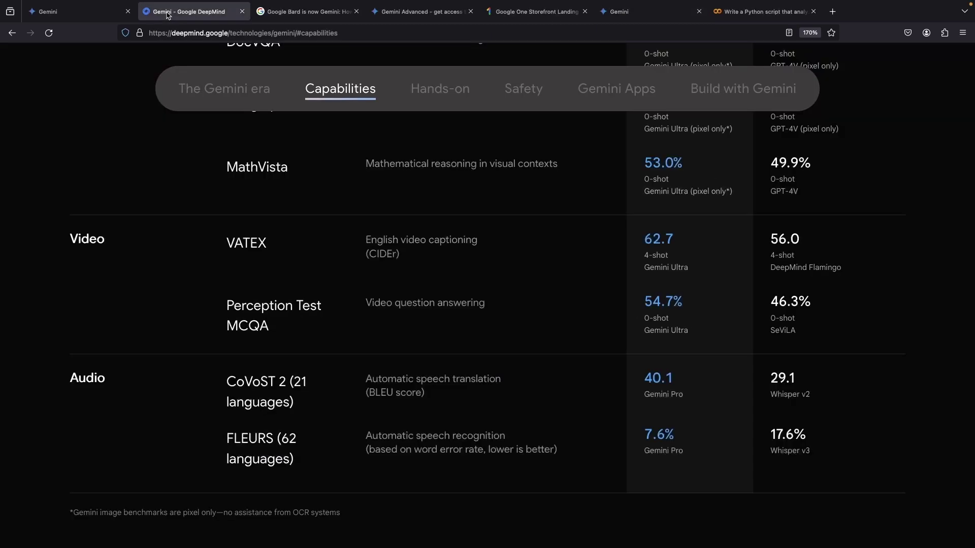
pyautogui.scroll(1, 496, 369)
pyautogui.scroll(-1, 496, 369)
pyautogui.scroll(7, 496, 369)
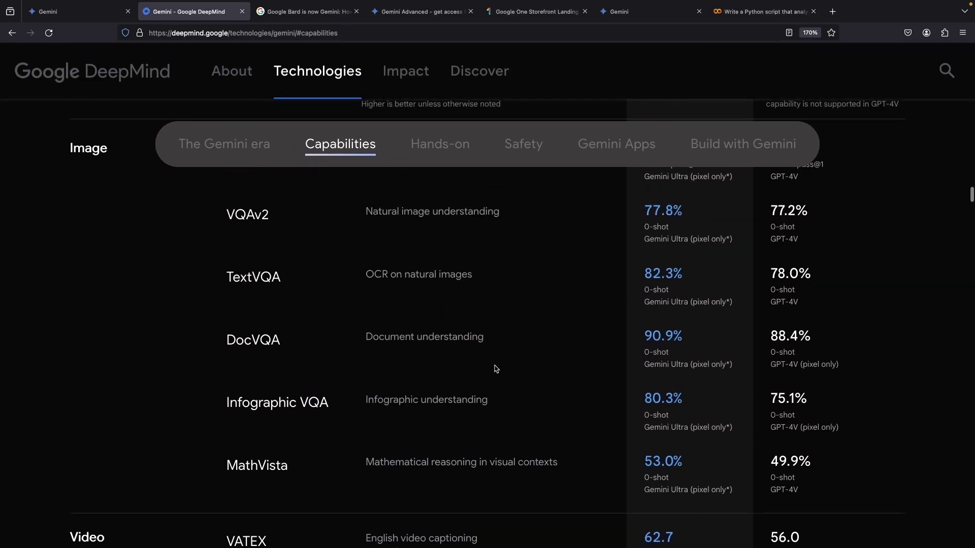
pyautogui.scroll(10, 496, 369)
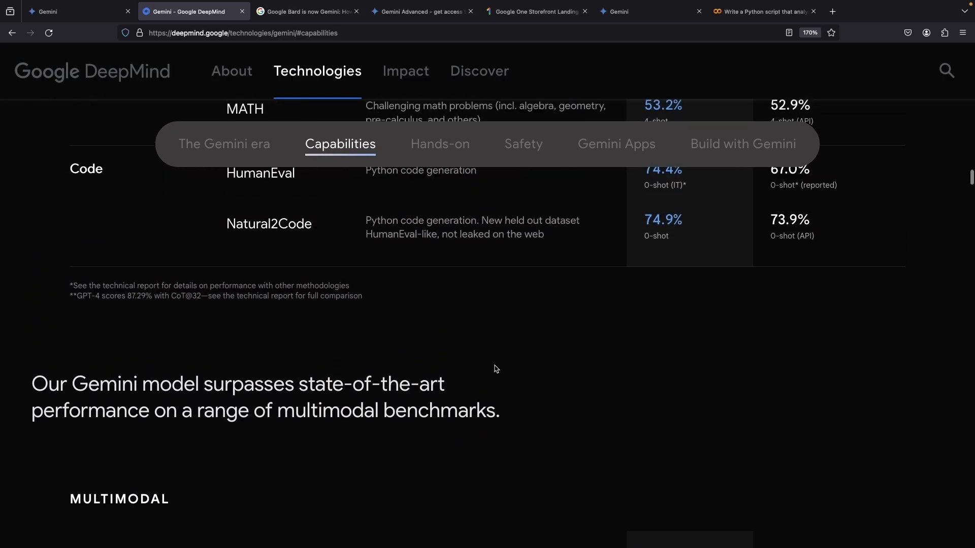
pyautogui.scroll(3, 495, 369)
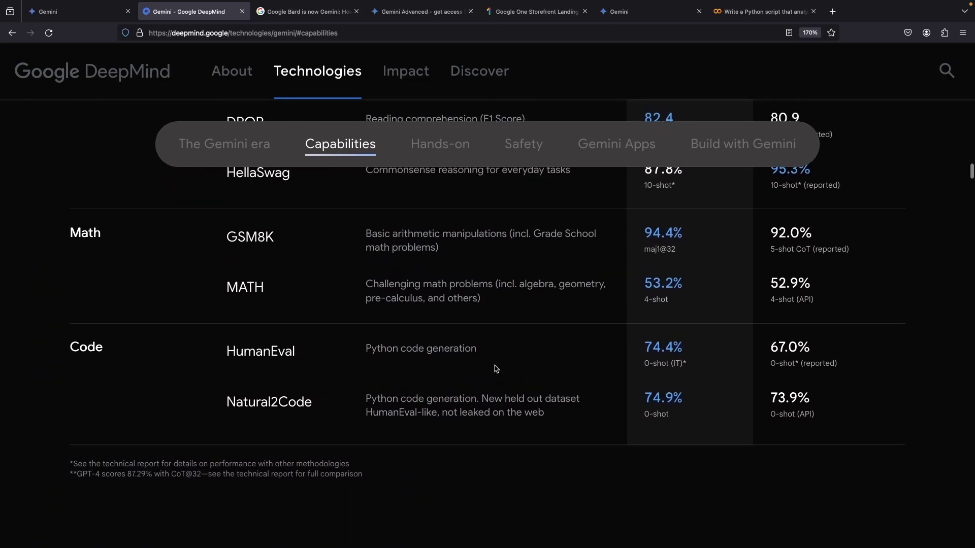
pyautogui.scroll(4, 496, 369)
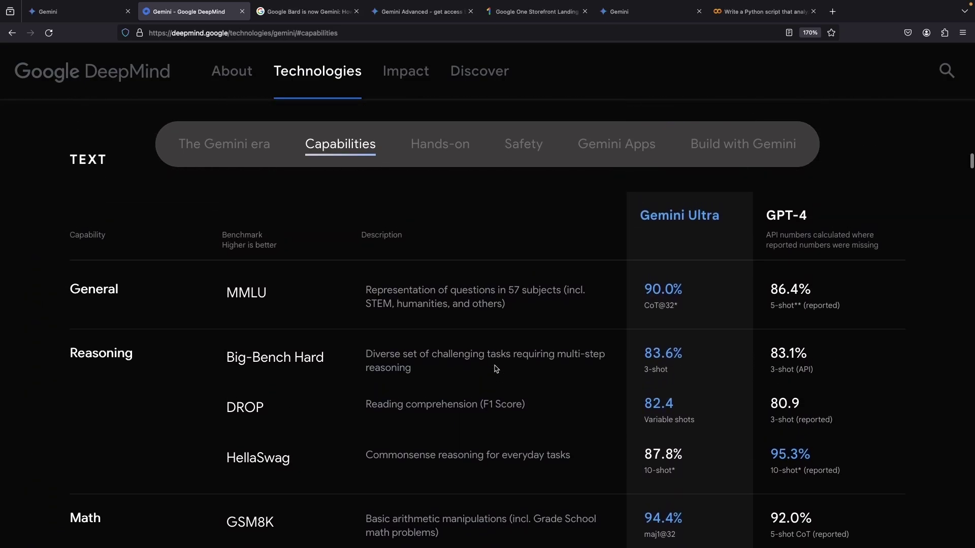
pyautogui.scroll(-4, 496, 369)
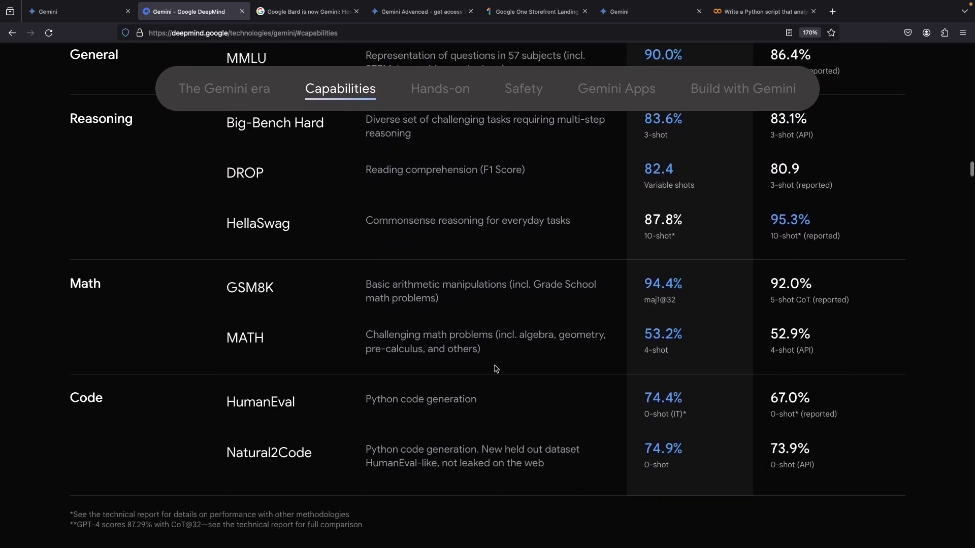
# Step: Highlight the HumanEval (74.4% vs 67.0%) and Natural2Code (74.9% vs 73.9%) benchmark rows
pyautogui.tripleClick(393, 400)
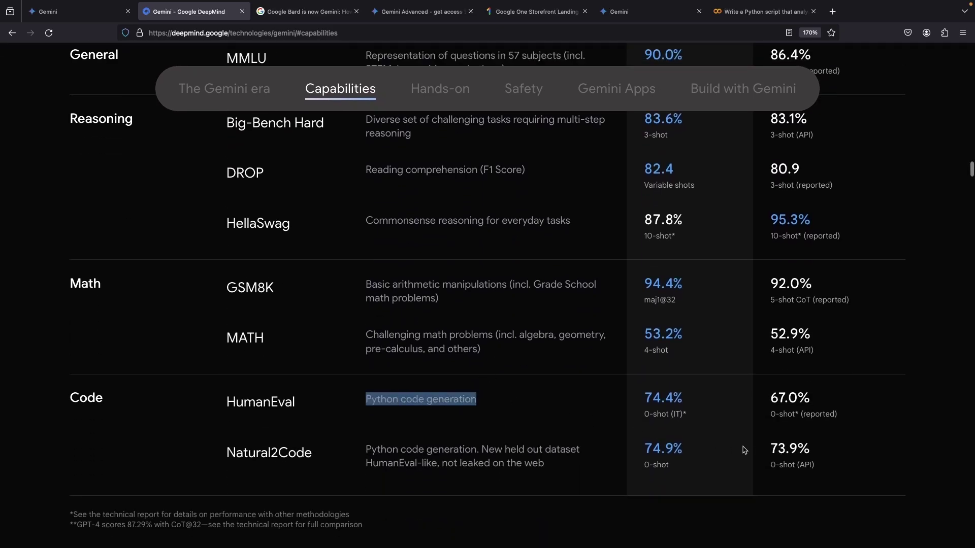
pyautogui.doubleClick(660, 414)
pyautogui.scroll(1, 659, 411)
pyautogui.scroll(5, 658, 411)
pyautogui.scroll(-6, 805, 331)
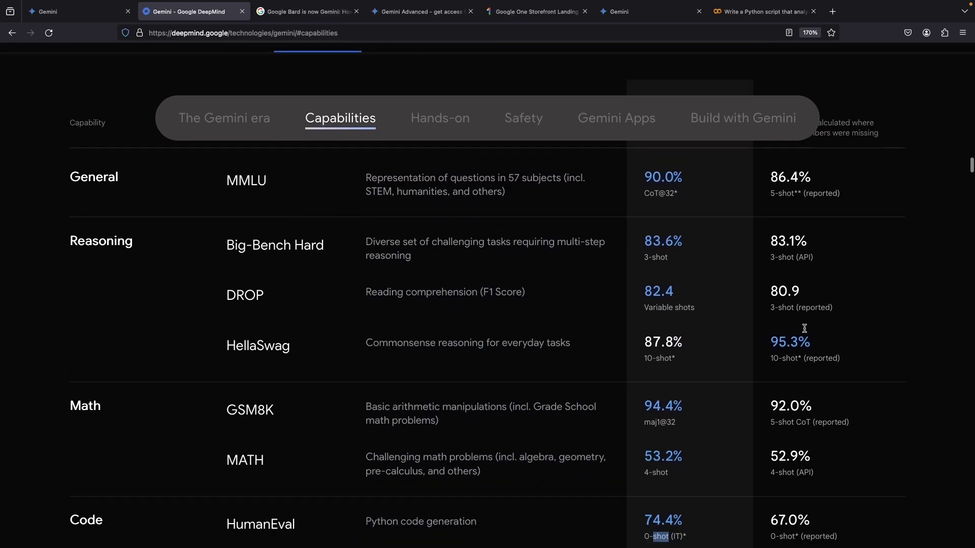
pyautogui.scroll(1, 805, 331)
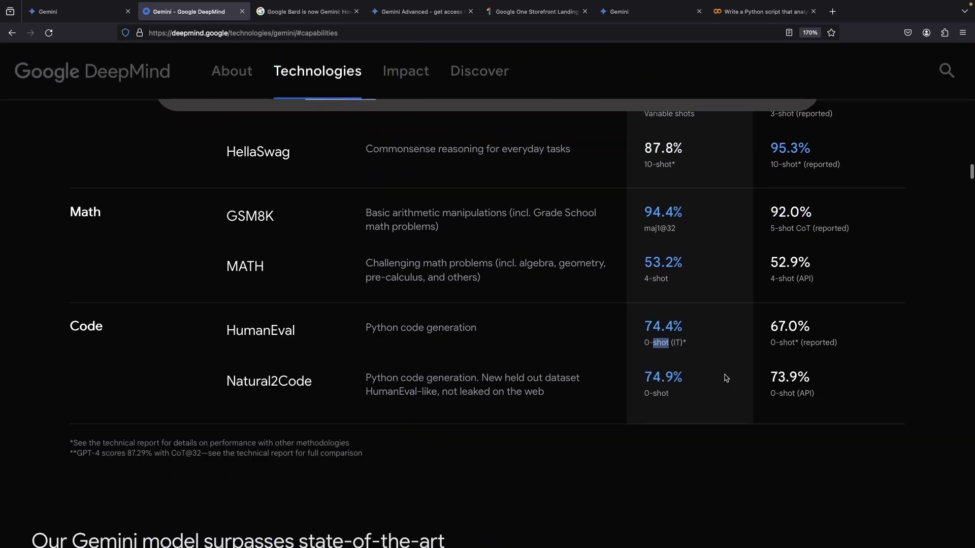
pyautogui.click(650, 393)
pyautogui.doubleClick(284, 386)
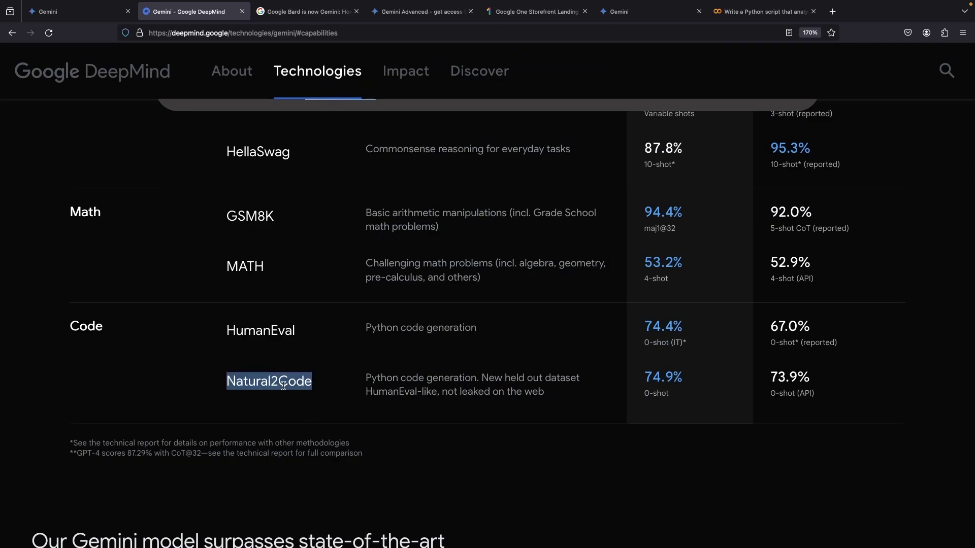
pyautogui.doubleClick(263, 331)
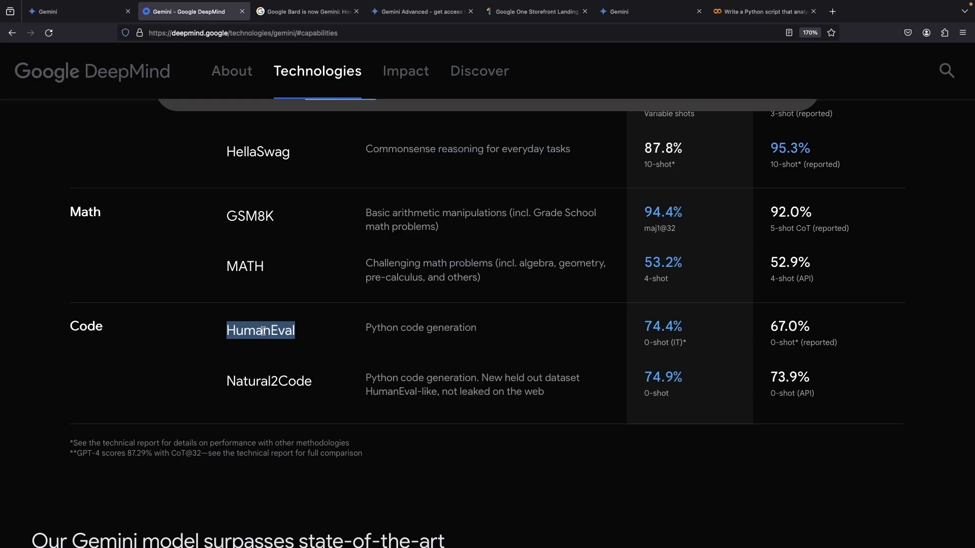
pyautogui.click(465, 337)
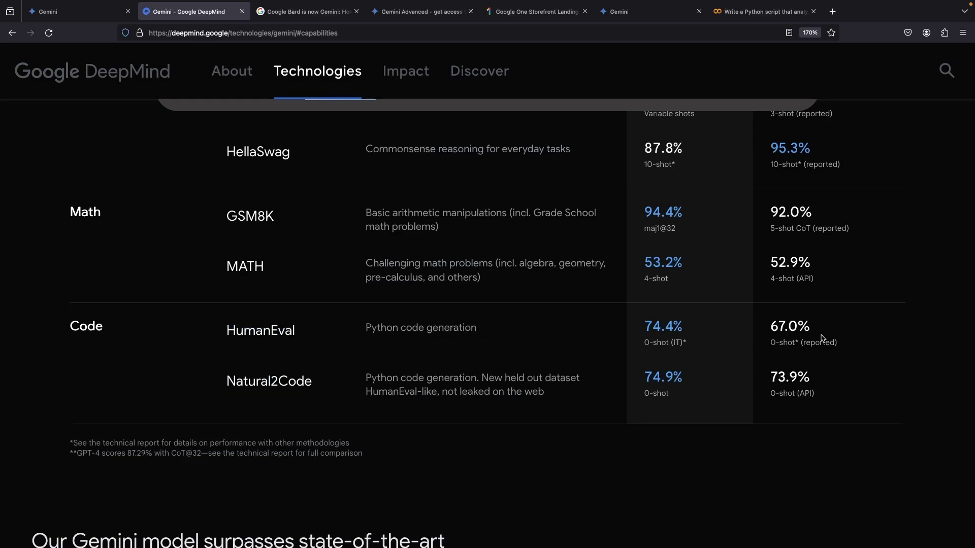
# Step: Scroll up to the TEXT benchmarks, highlighting HellaSwag and 'reasoning' with MMLU 90.0% vs 86.4% in view
pyautogui.scroll(2, 691, 304)
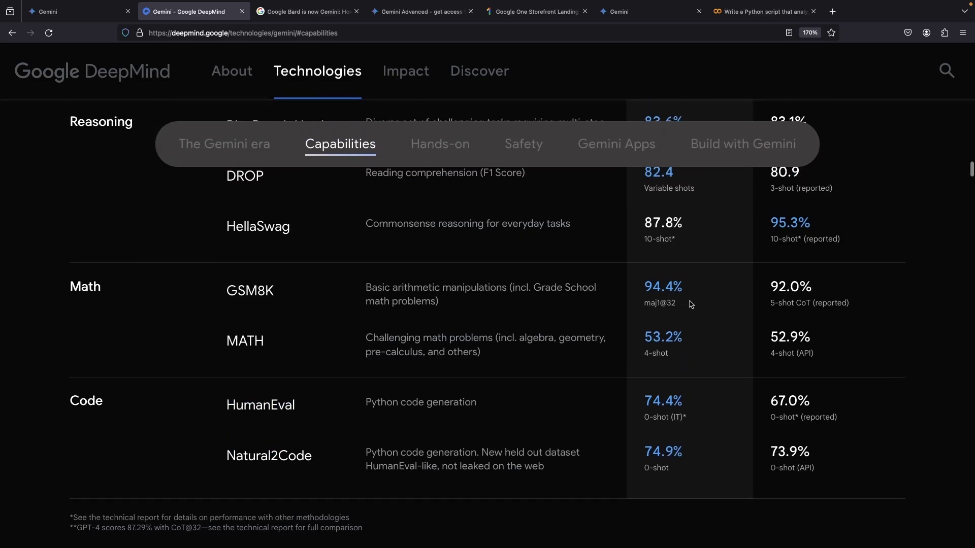
pyautogui.scroll(2, 691, 304)
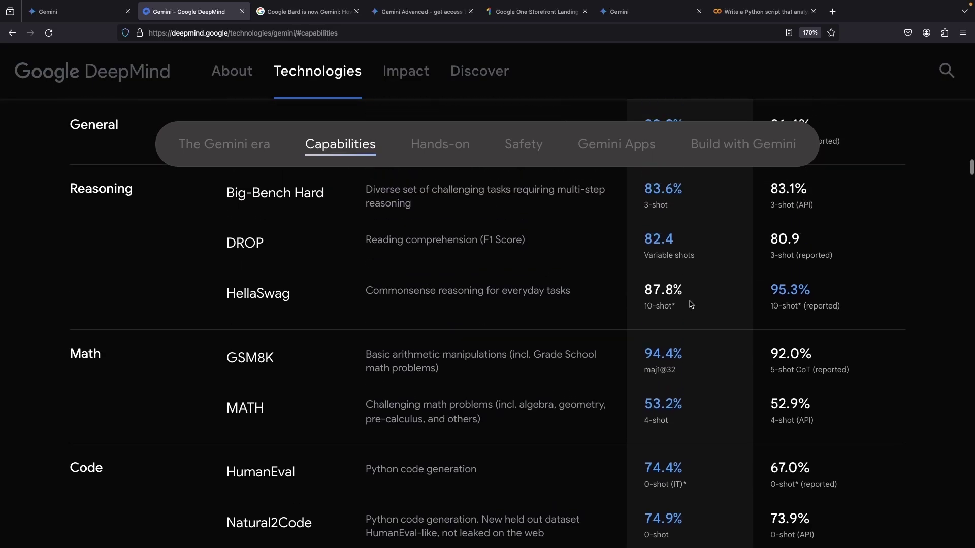
pyautogui.scroll(2, 691, 304)
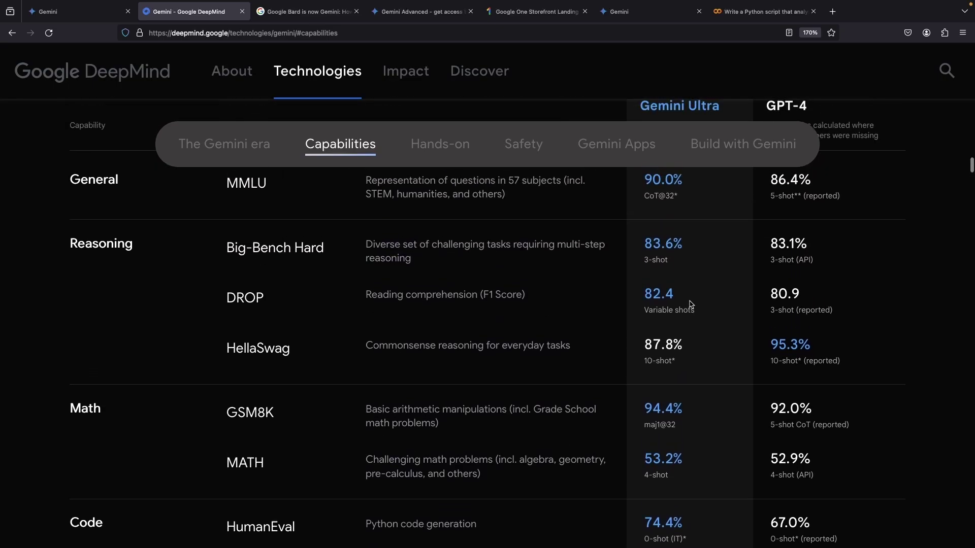
pyautogui.doubleClick(271, 356)
pyautogui.doubleClick(449, 347)
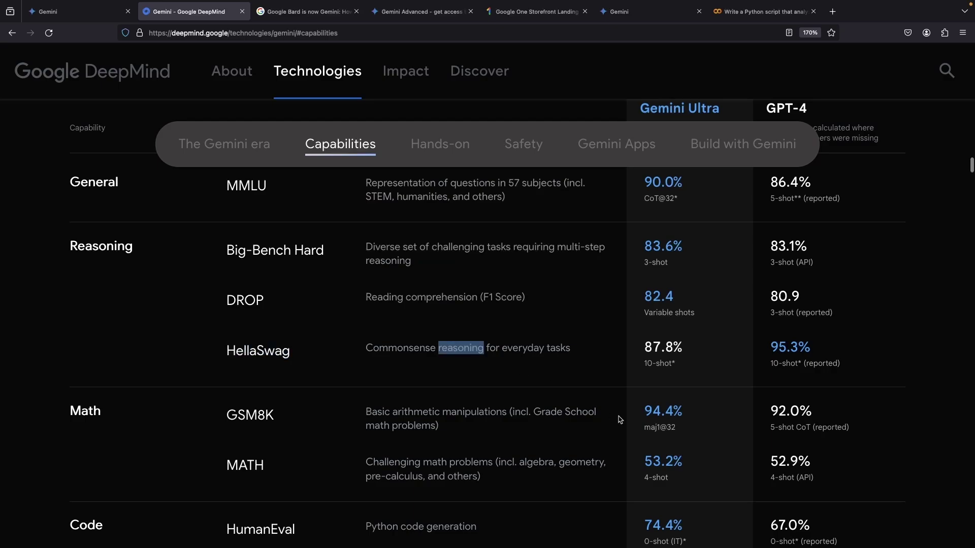
pyautogui.scroll(1, 580, 358)
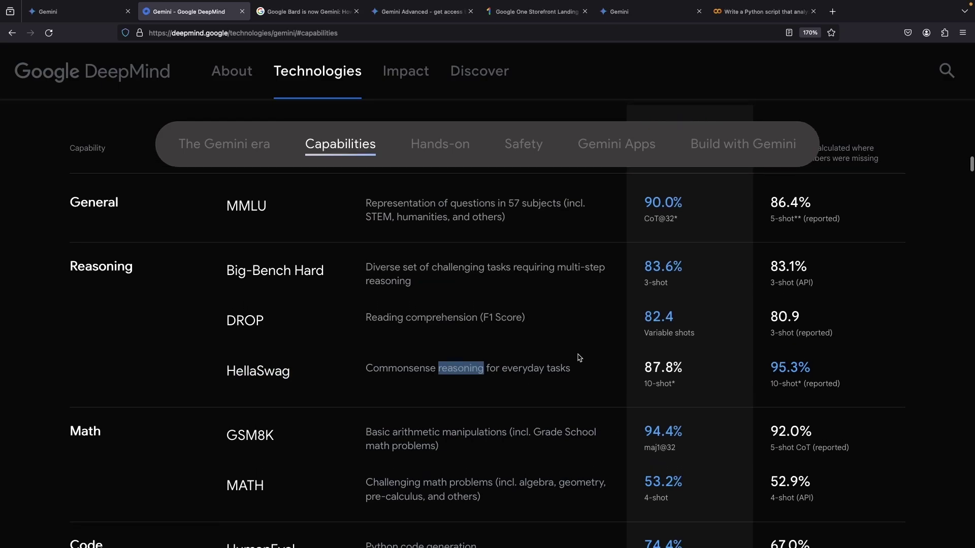
pyautogui.scroll(4, 580, 357)
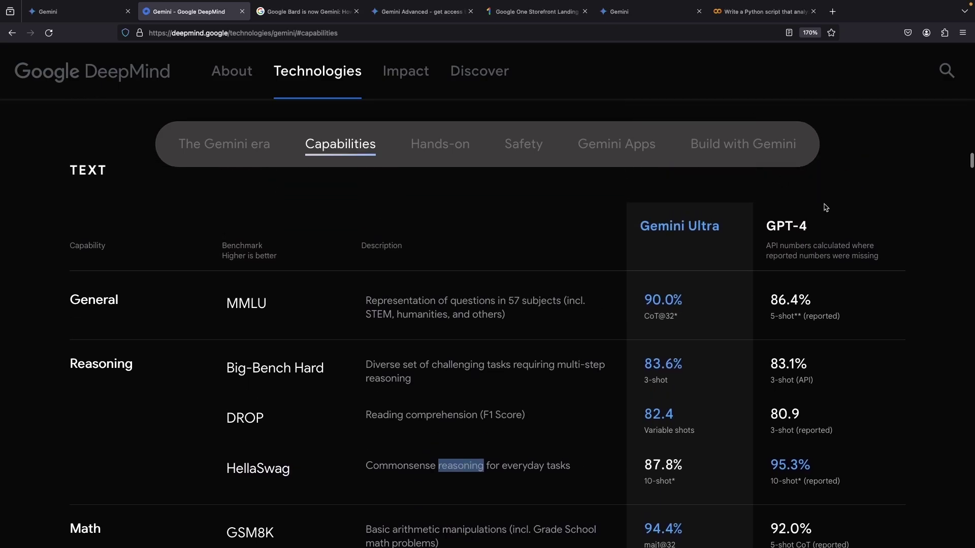
pyautogui.scroll(-1, 891, 325)
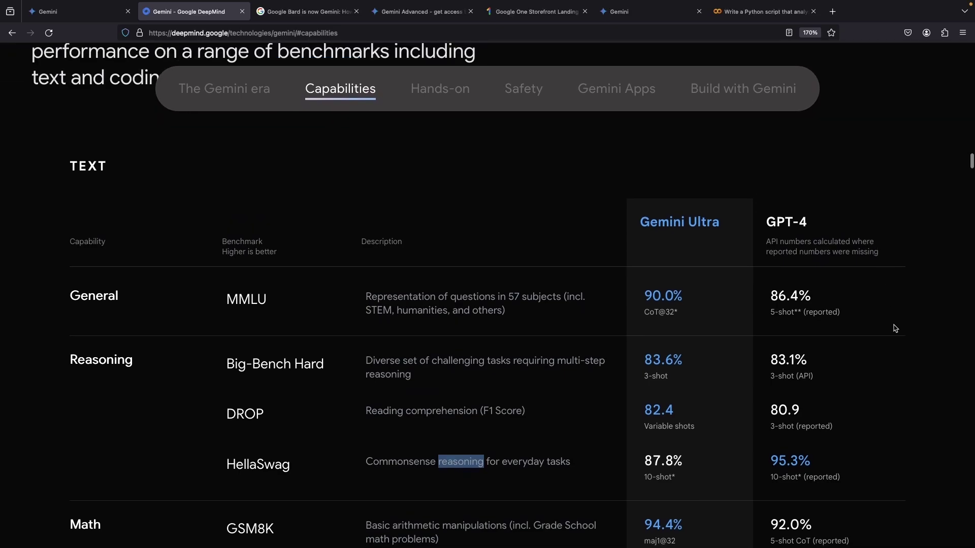